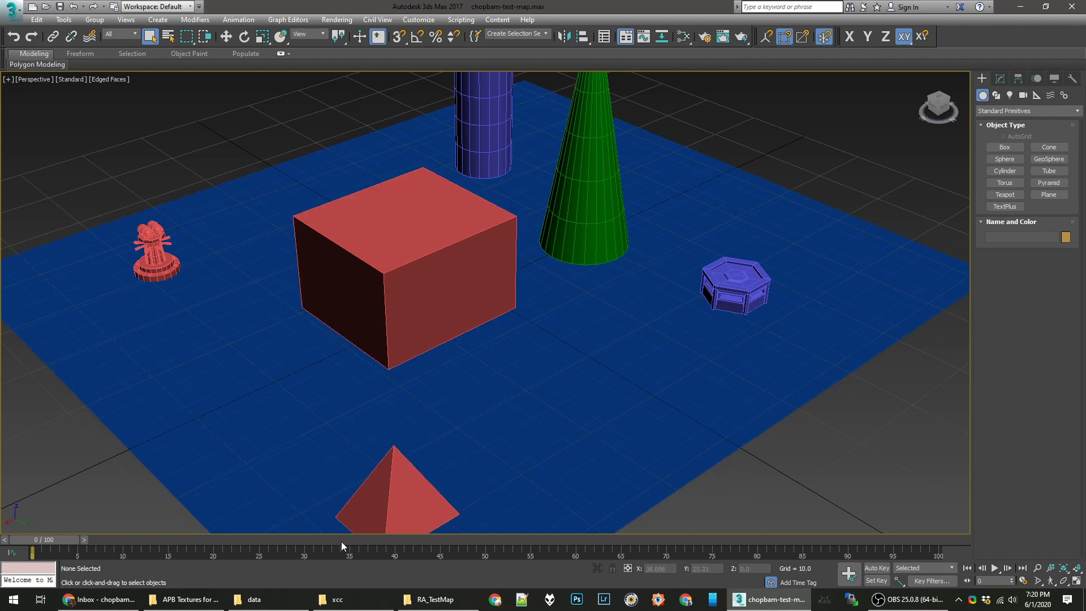
Open the xcc folder, check the apb-release data folder, and launch XCC Mixer.exe.
click(368, 605)
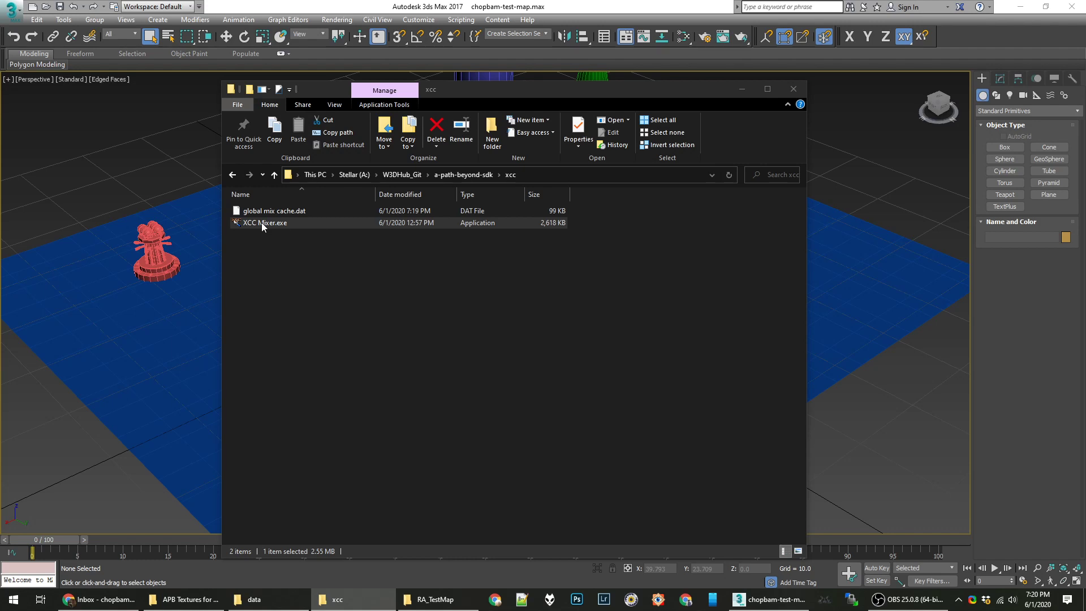
click(288, 263)
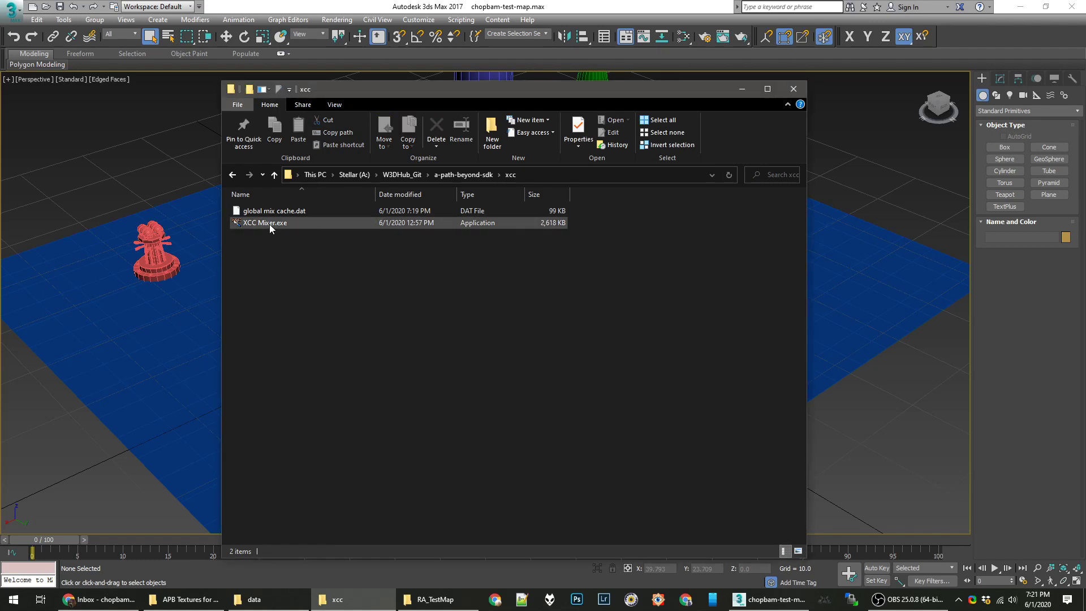
click(255, 599)
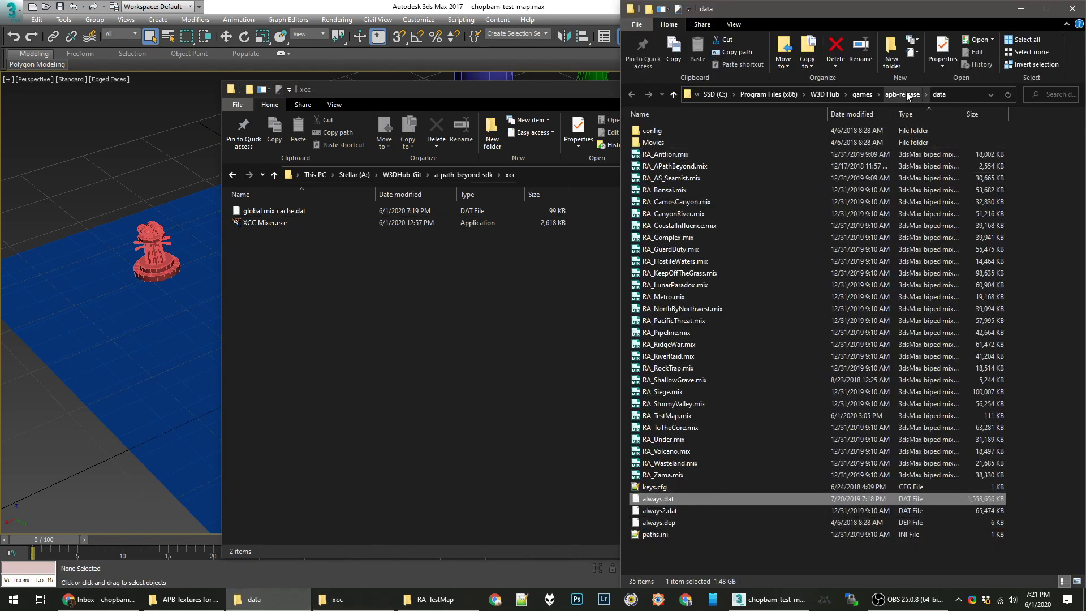
click(260, 221)
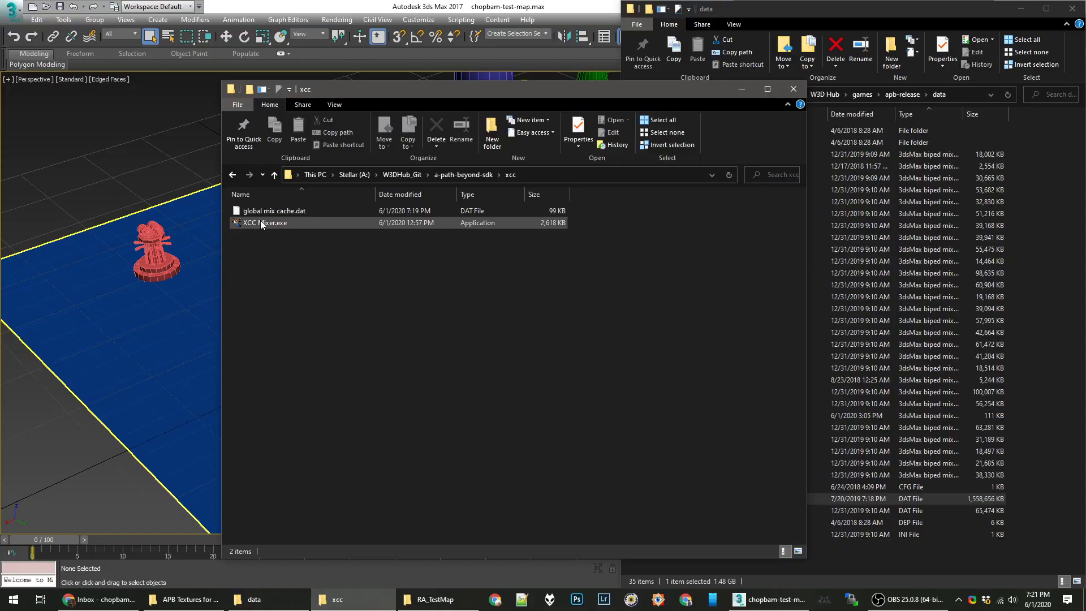
double_click(259, 222)
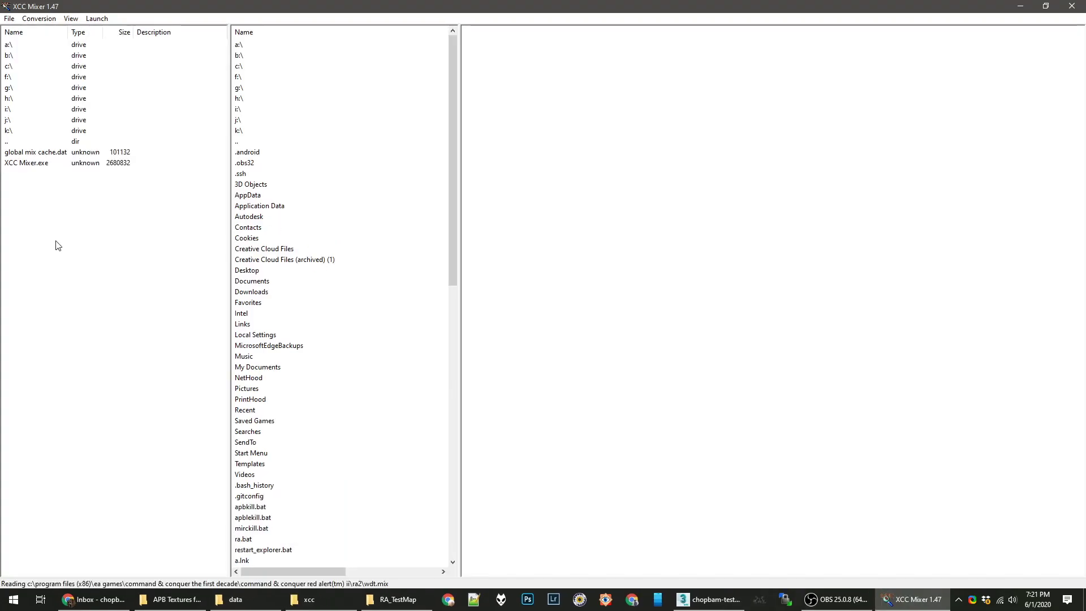
Browse to C:\Program Files (x86)\W3D Hub\games\apb-release\data and open the always.dat archive.
double_click(12, 66)
text(pr)
key(Return)
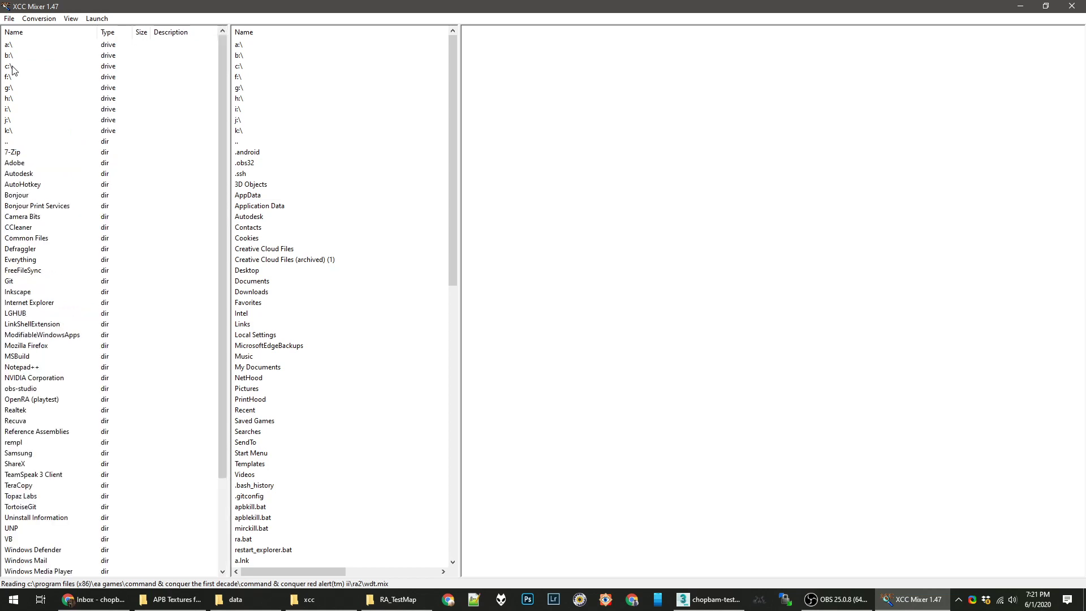
double_click(12, 66)
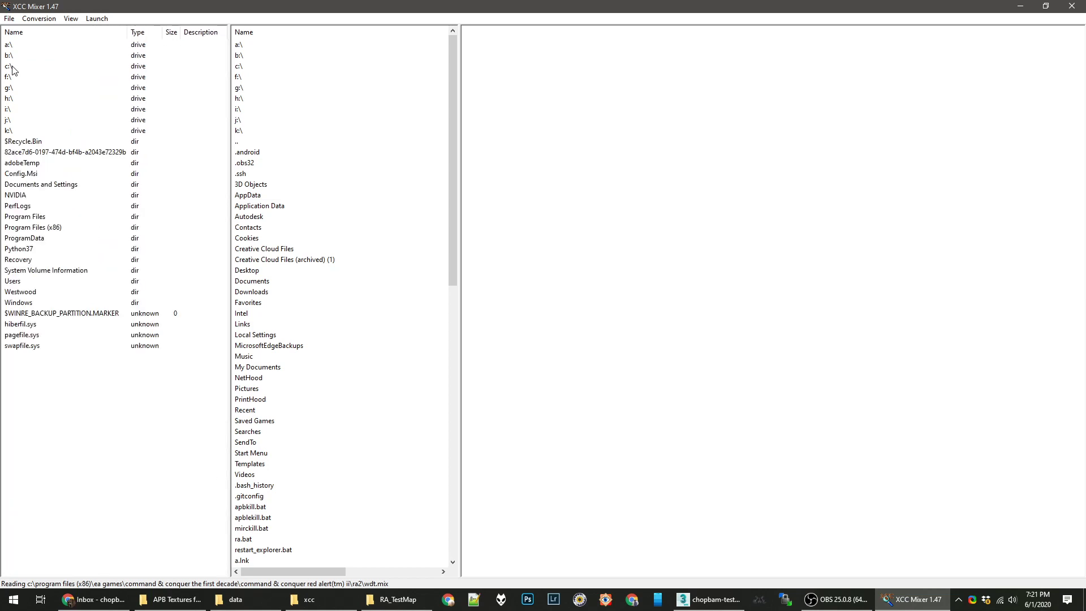
double_click(53, 229)
key(w)
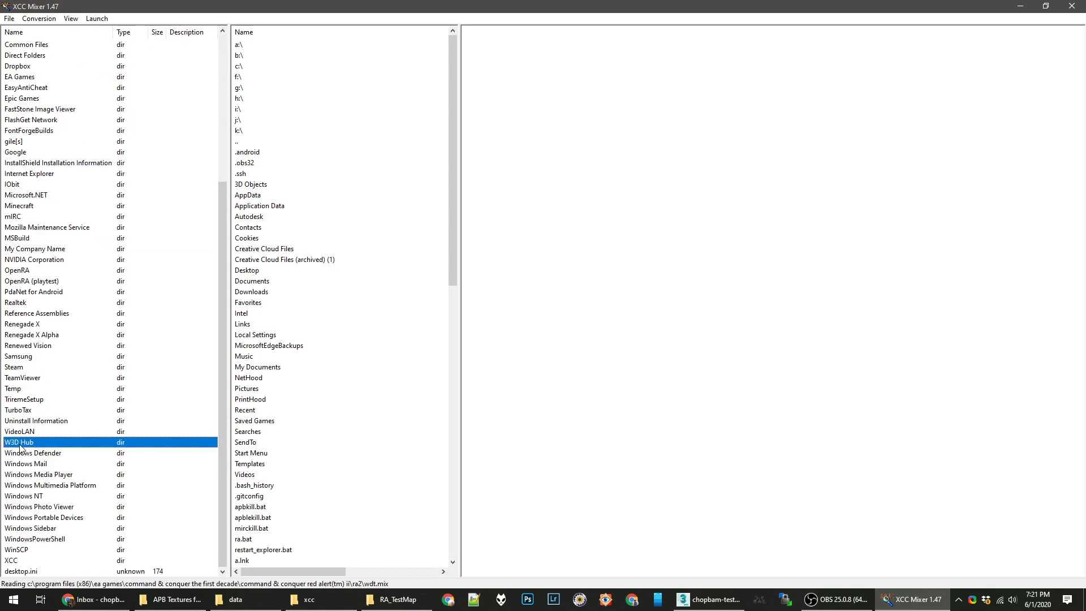
double_click(20, 444)
double_click(24, 162)
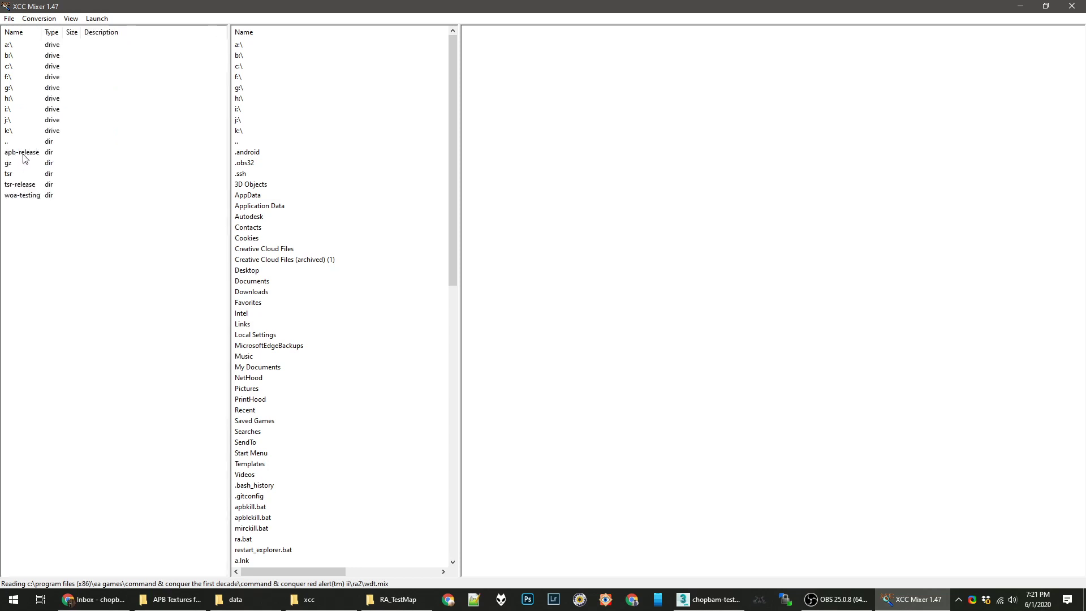
double_click(24, 154)
double_click(23, 154)
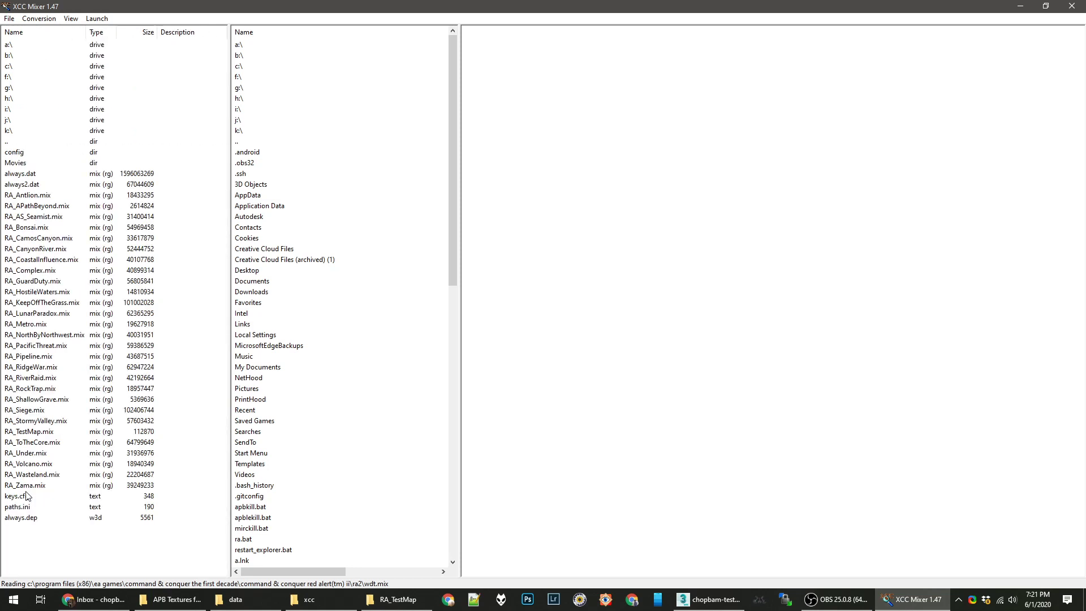
click(26, 173)
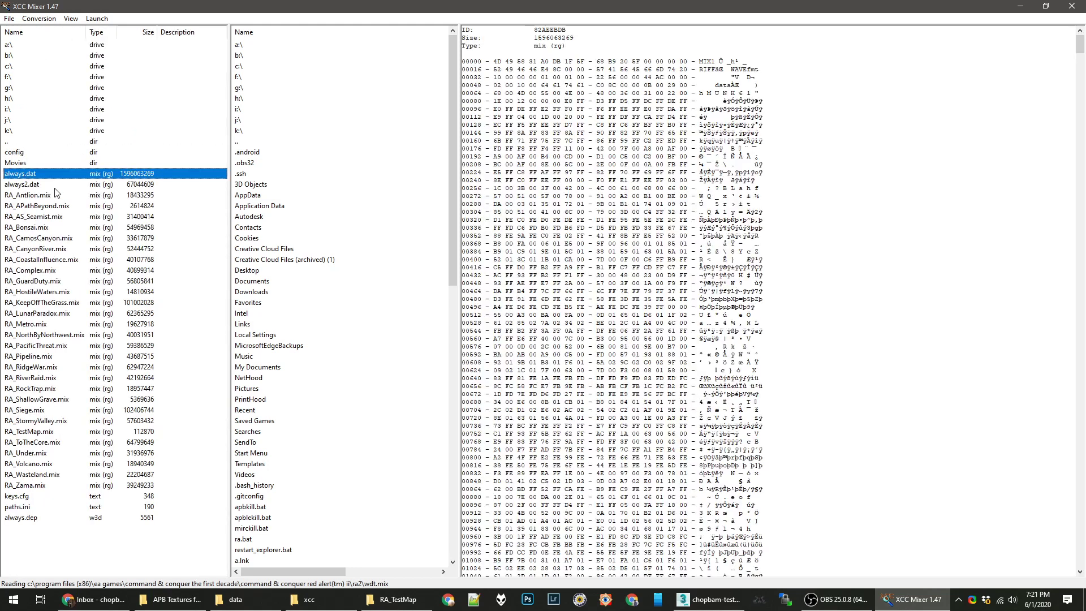
double_click(22, 175)
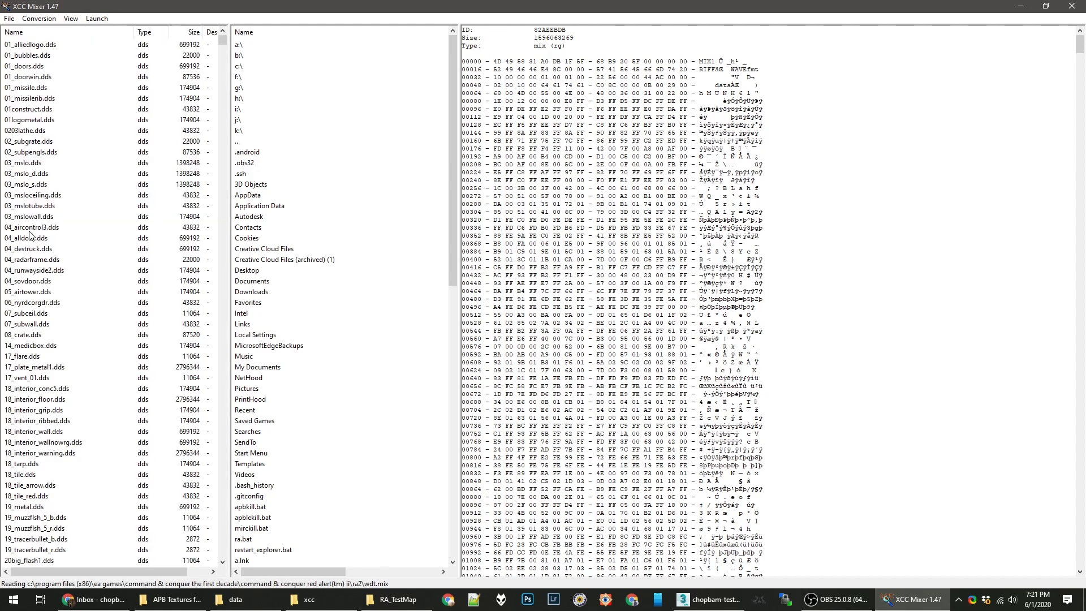
Preview several DDS textures in always.dat, from 03_mslo.dds through 04_destruck.dds.
click(52, 167)
key(Down)
key(Down)
key(Down)
key(Down)
key(Down)
key(Down)
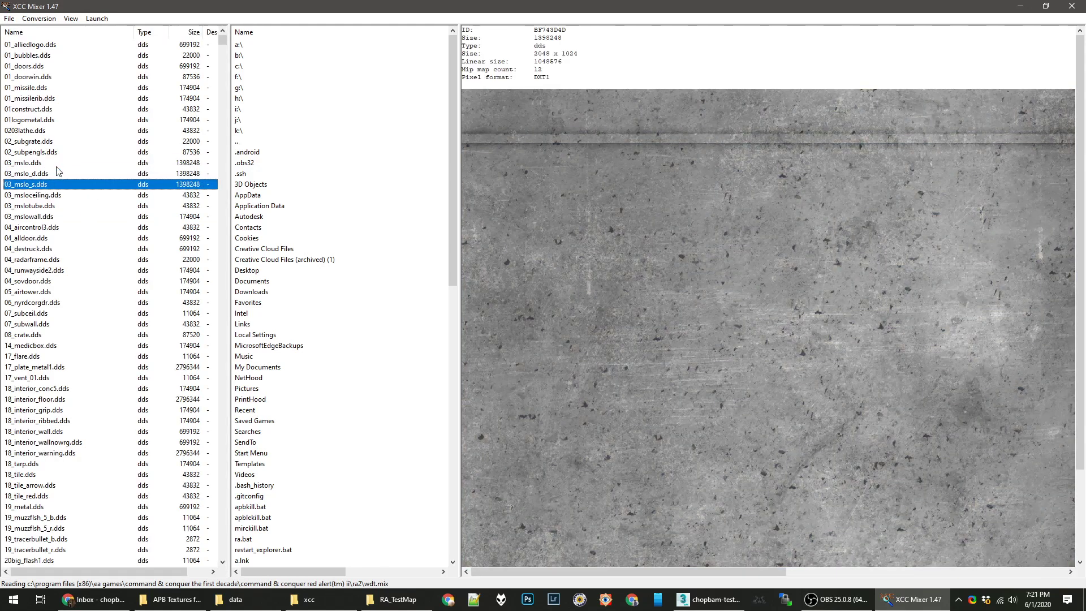
key(Down)
key(Down)
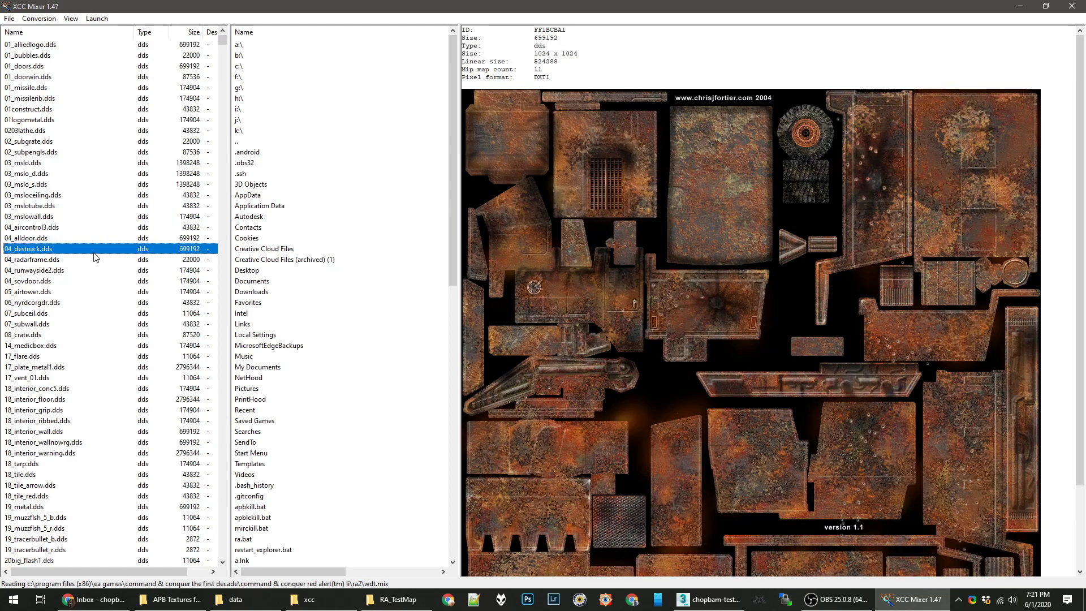
Narrow the second file pane to give the texture preview more room.
click(453, 240)
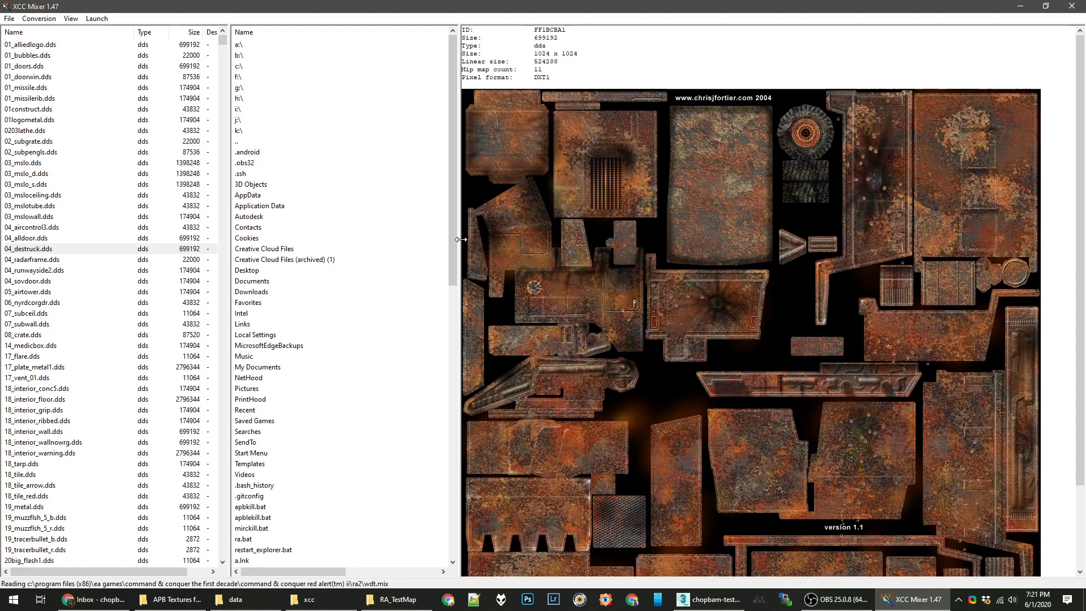
drag(458, 243, 133, 253)
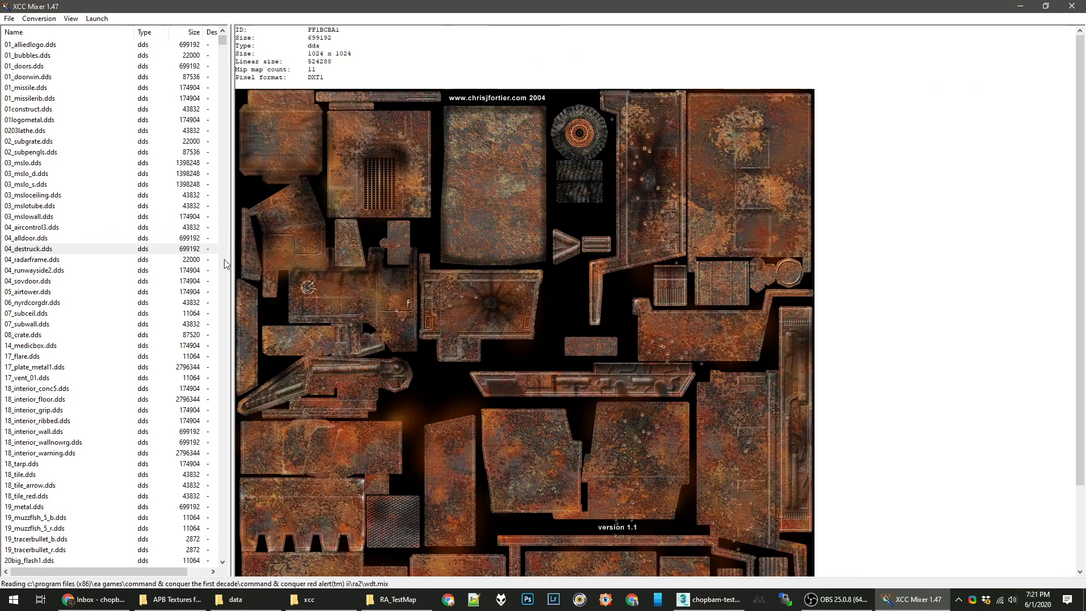
drag(234, 256, 403, 252)
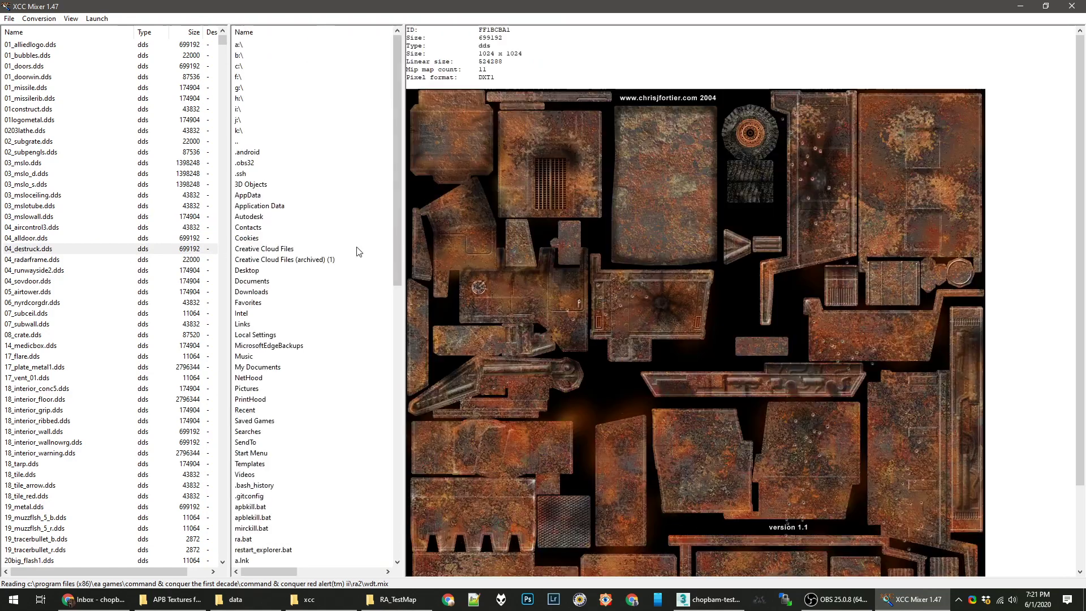
Preview 04_aircontrol3.dds and select all files in always.dat.
click(46, 223)
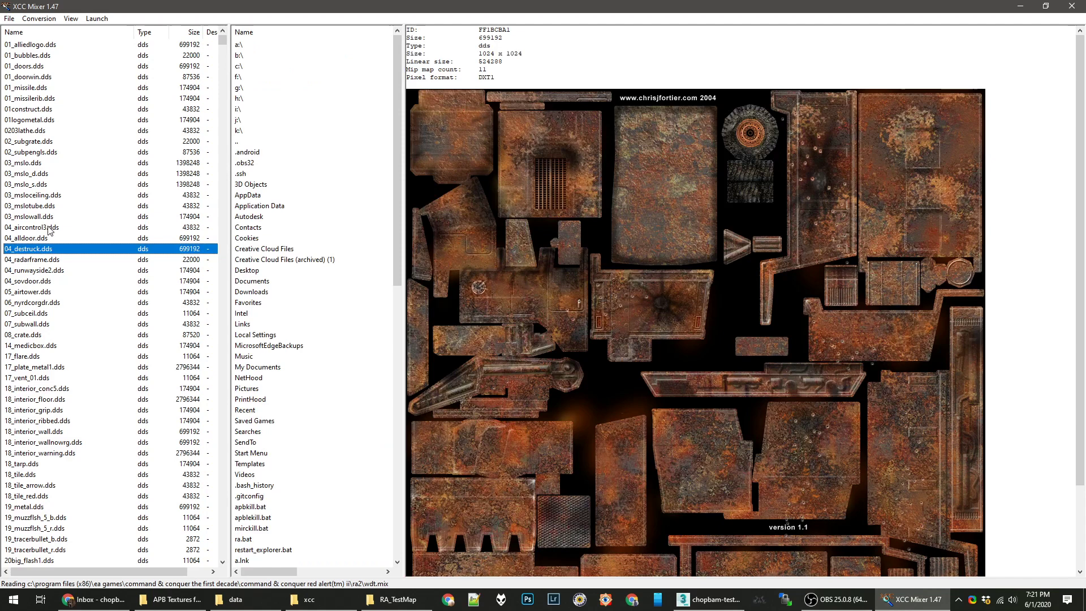
click(50, 228)
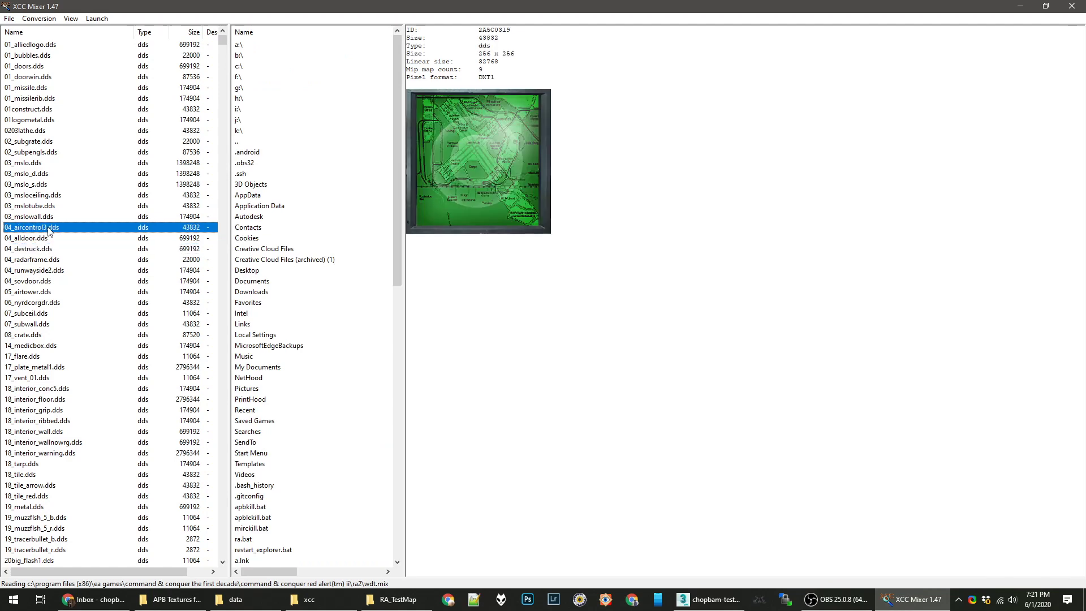
key(ctrl+a)
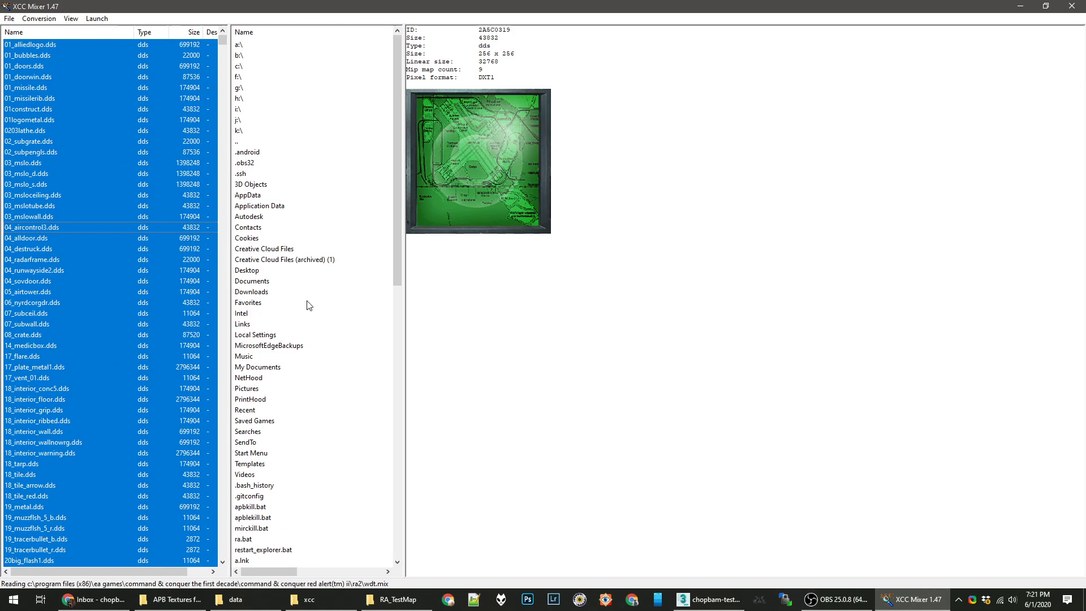
key(Tab)
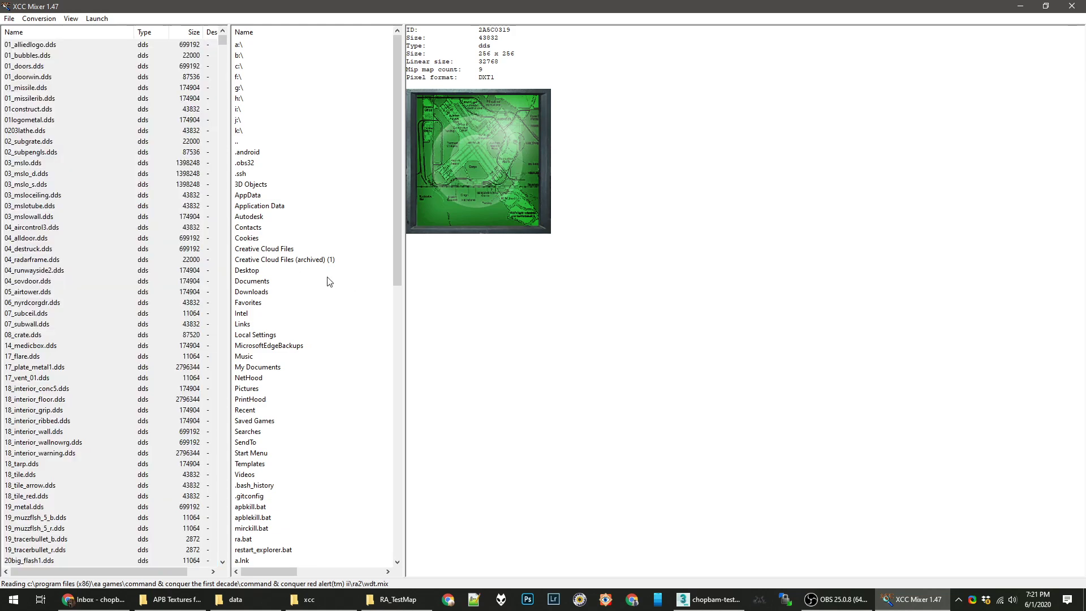
Bring up the APB Textures for 3DS Max Paths folder and look through its extracted DDS files.
double_click(176, 604)
click(192, 597)
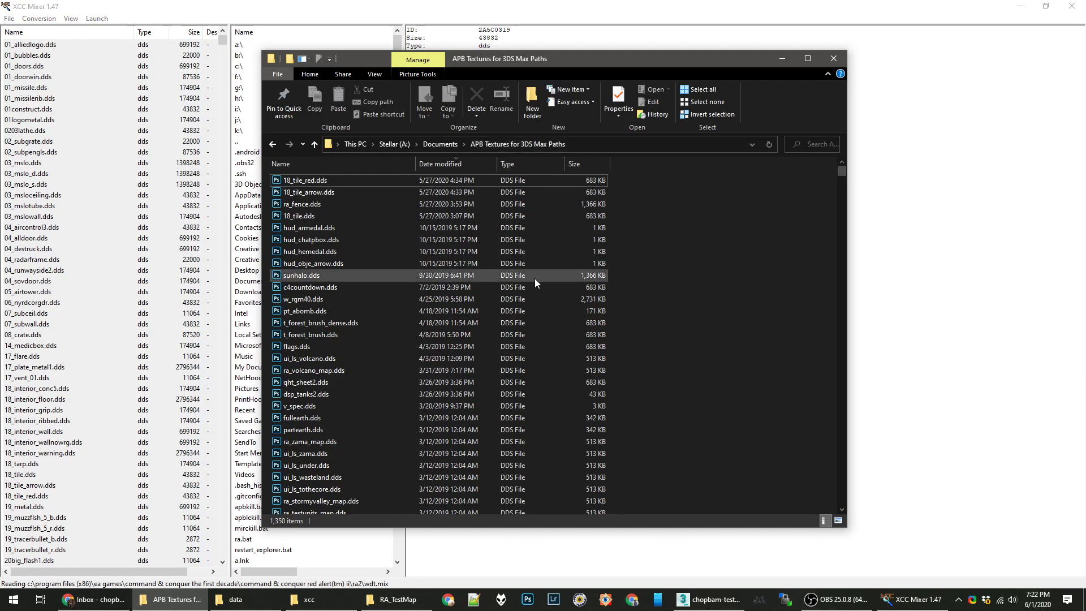
scroll(376, 278, down, 1)
scroll(376, 278, down, 20)
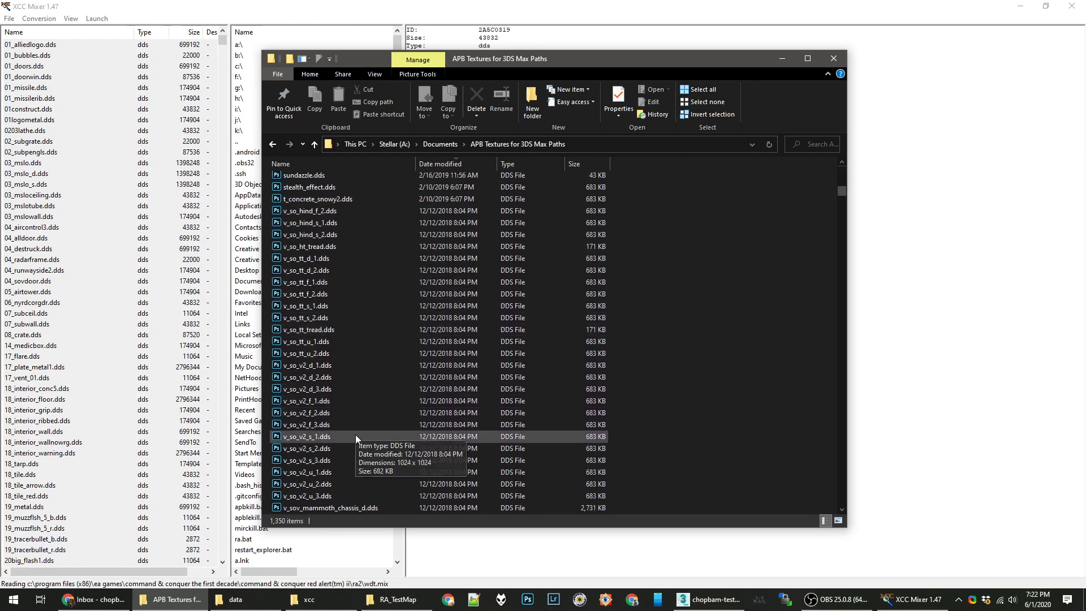
scroll(412, 412, down, 20)
scroll(401, 403, down, 20)
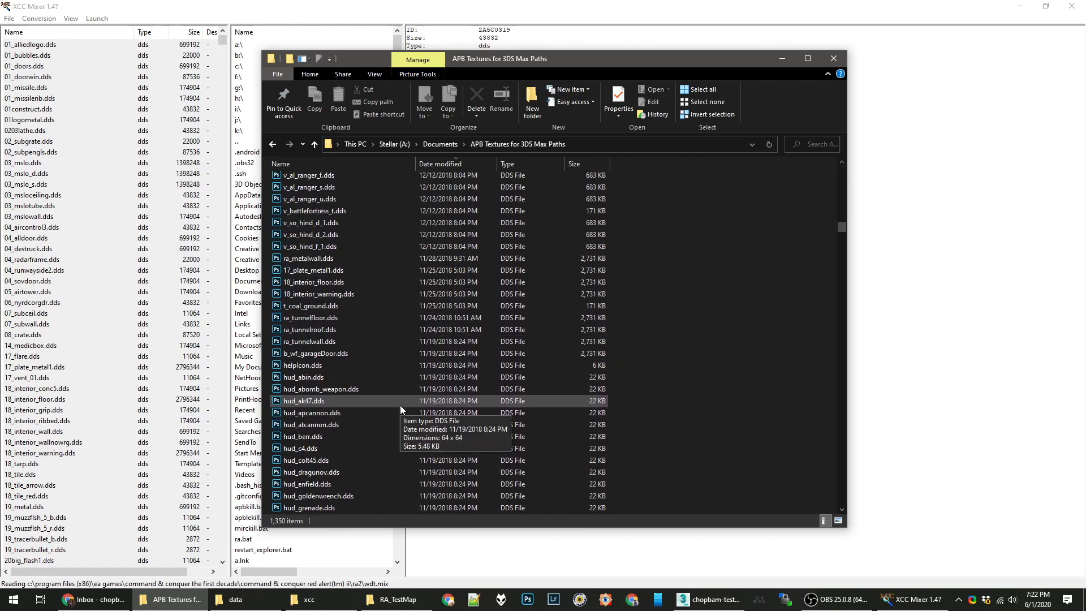
scroll(399, 402, down, 20)
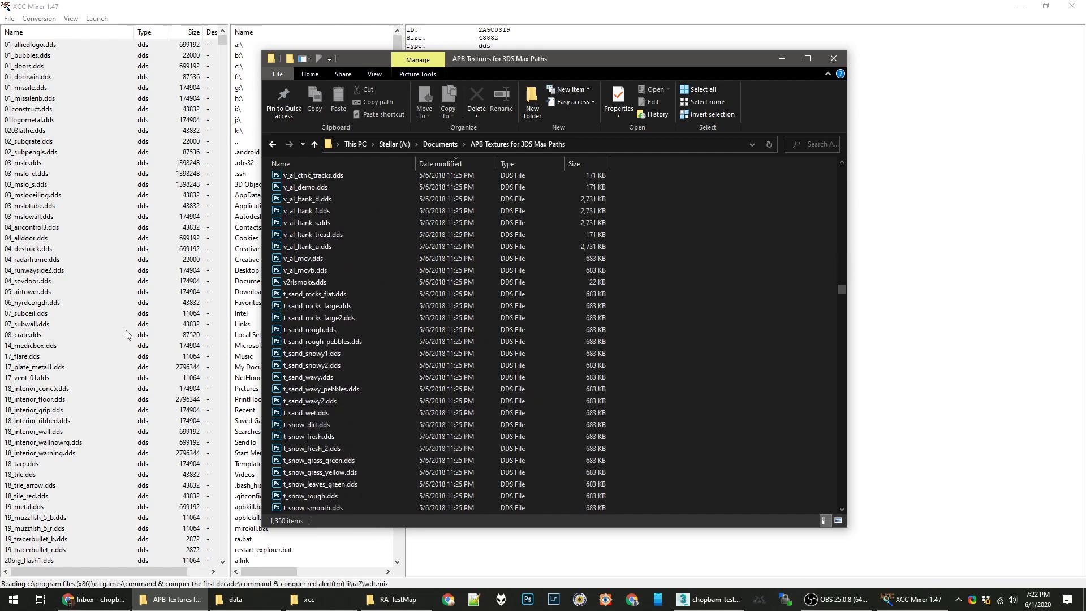
Select all DDS textures in always.dat, from 01_alliedlogo.dds through wrench_soviet_gold.dds, and look at the copy options without copying.
click(136, 281)
key(ctrl+a)
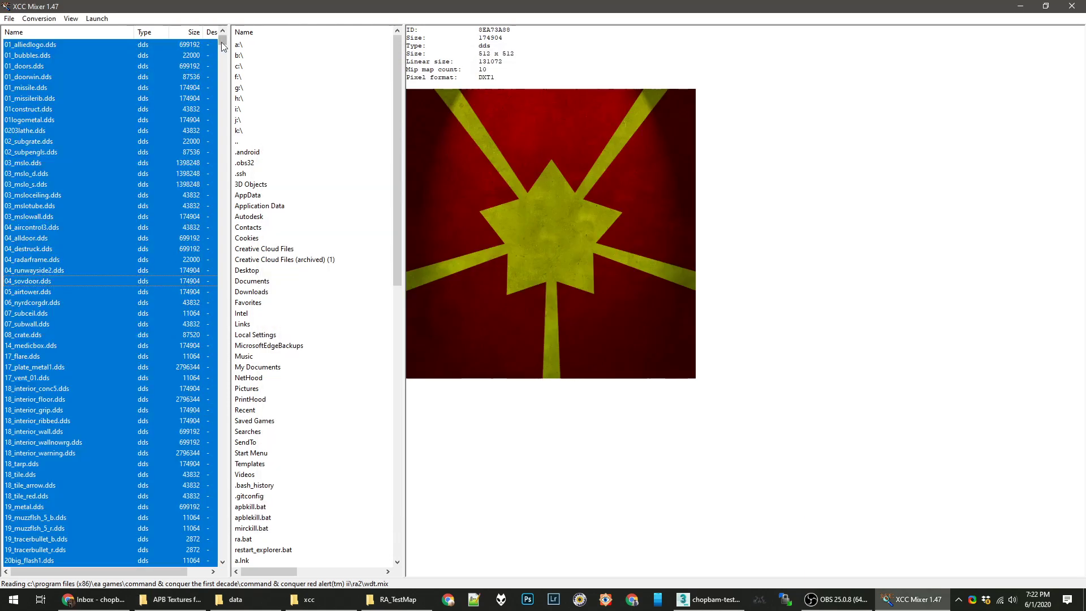
drag(222, 41, 221, 181)
click(143, 292)
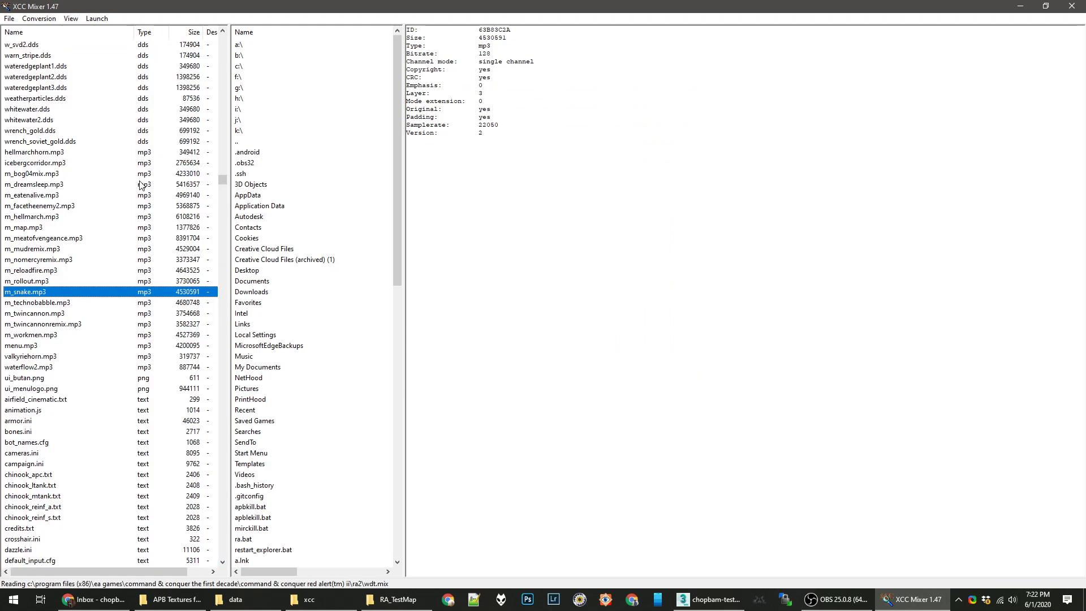
click(143, 142)
drag(222, 181, 191, 50)
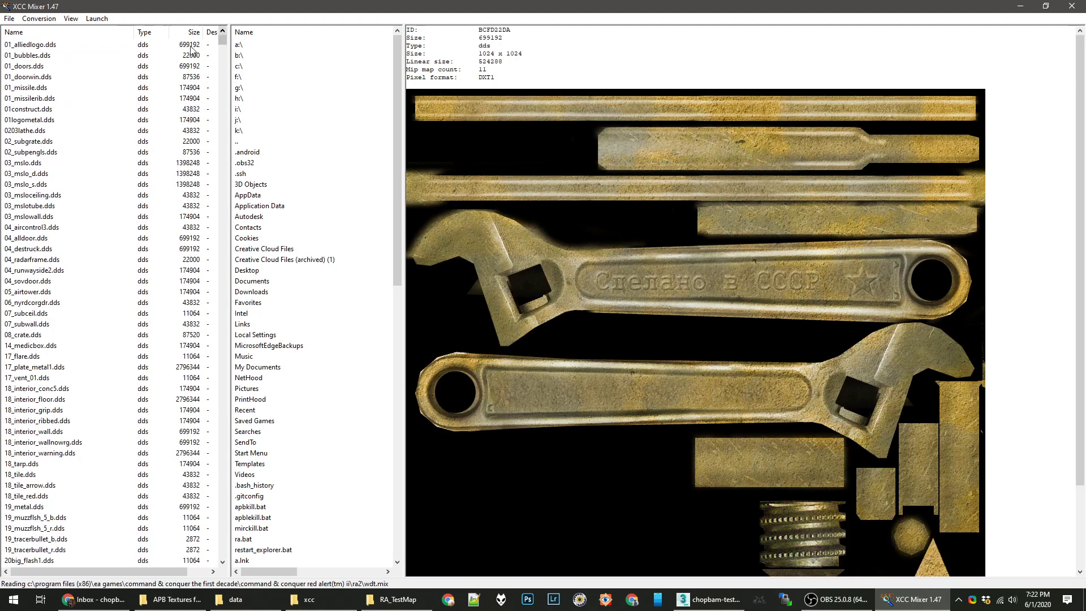
shift+click(151, 50)
right_click(148, 49)
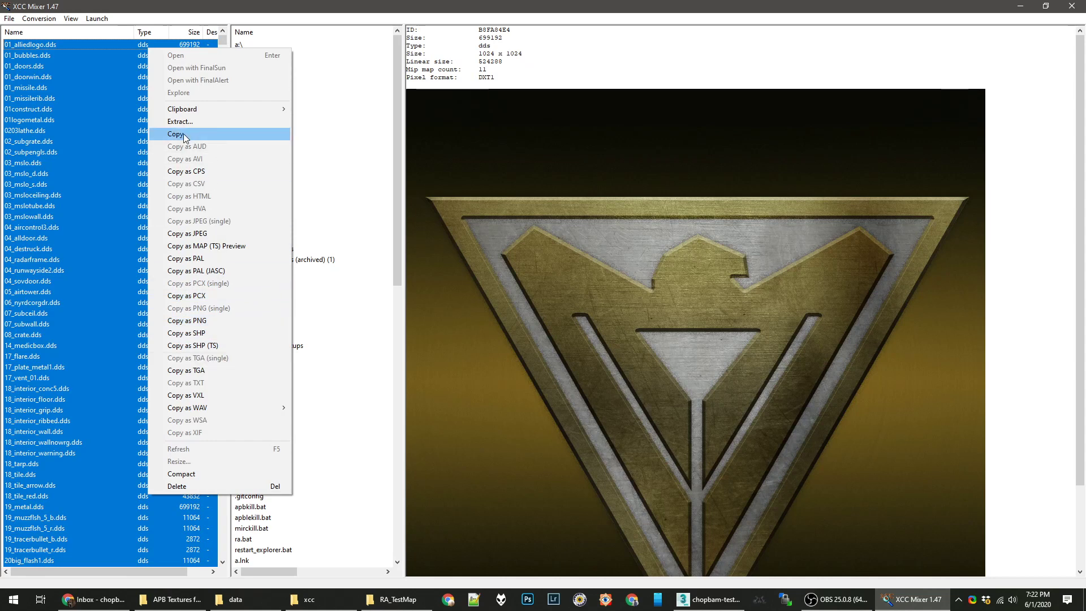
click(395, 192)
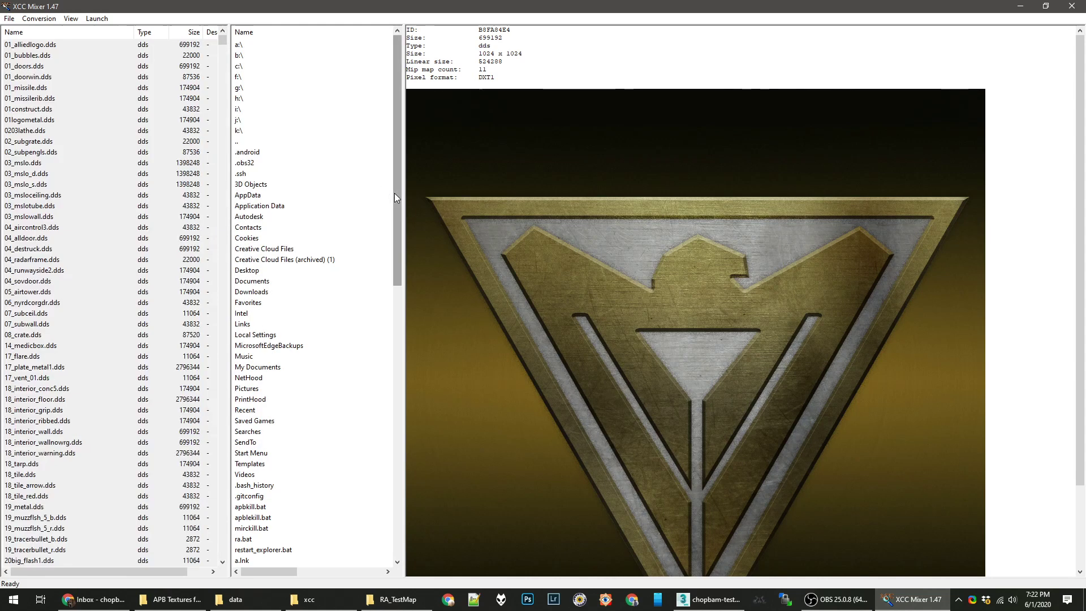
Switch to 3ds Max, show the external file entries of the user paths, and select A:\Documents\APB Textures for 3DS Max Paths.
click(1025, 10)
click(373, 6)
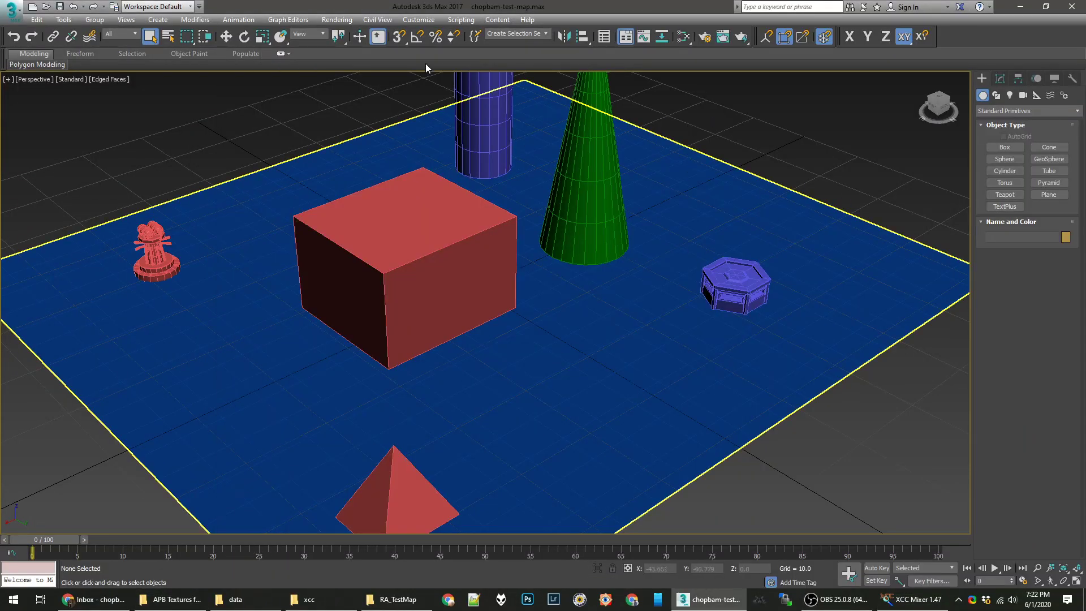
click(418, 23)
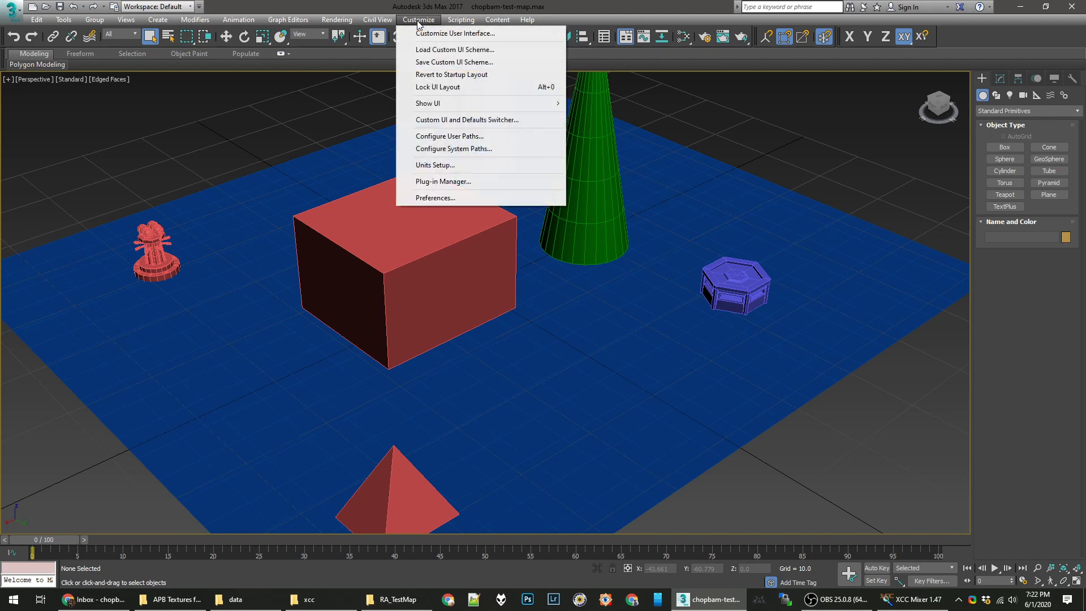
click(450, 136)
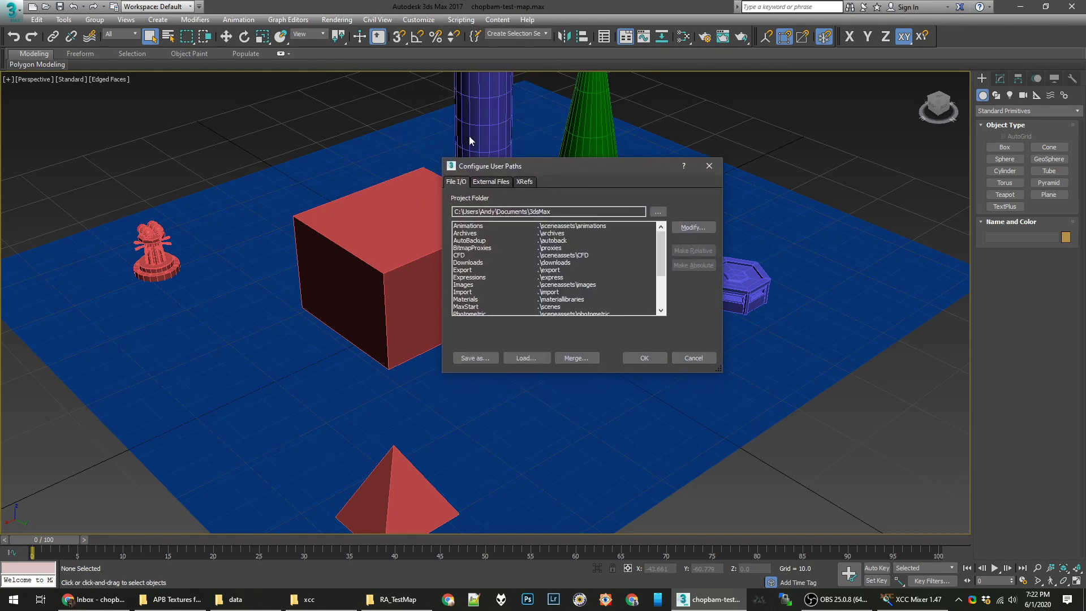
click(482, 183)
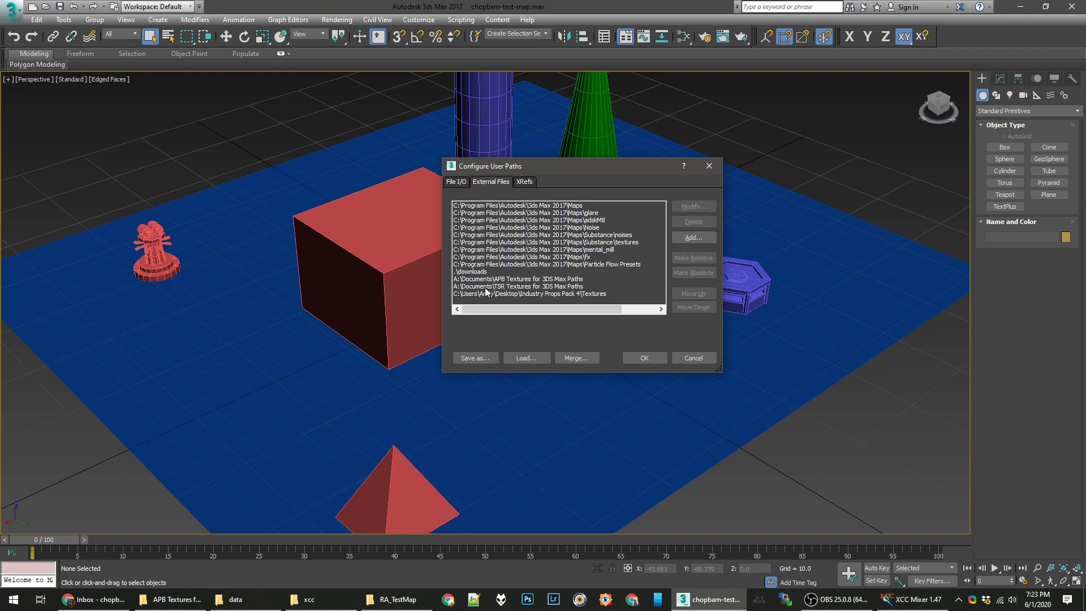
click(531, 278)
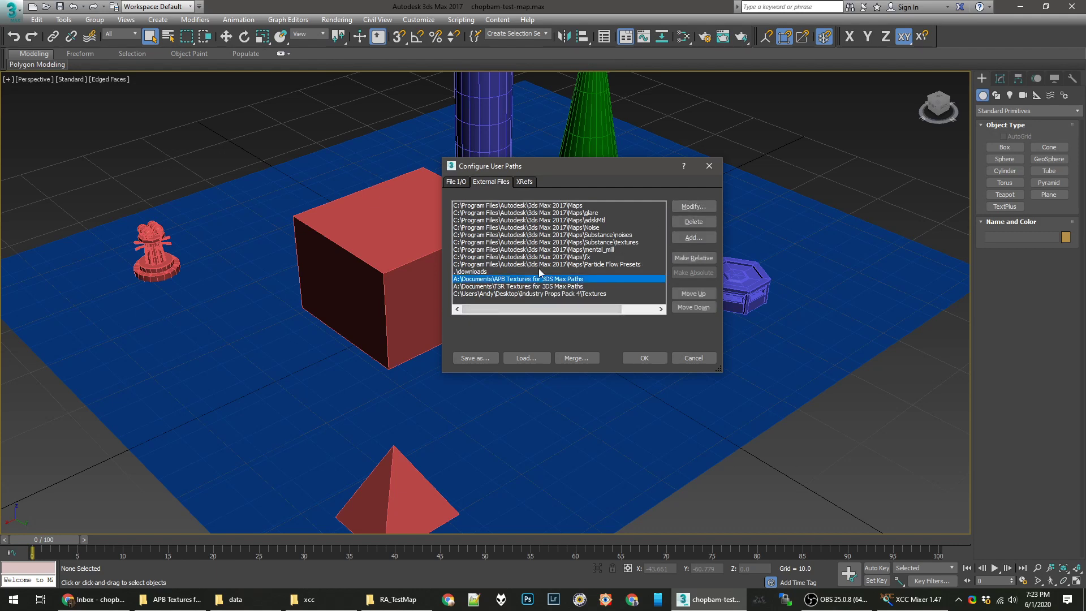
Try adding an external files path using A:\Documents\APB Textures for 3DS Max Paths, copied from the textures folder window, and cancel the addition.
click(688, 239)
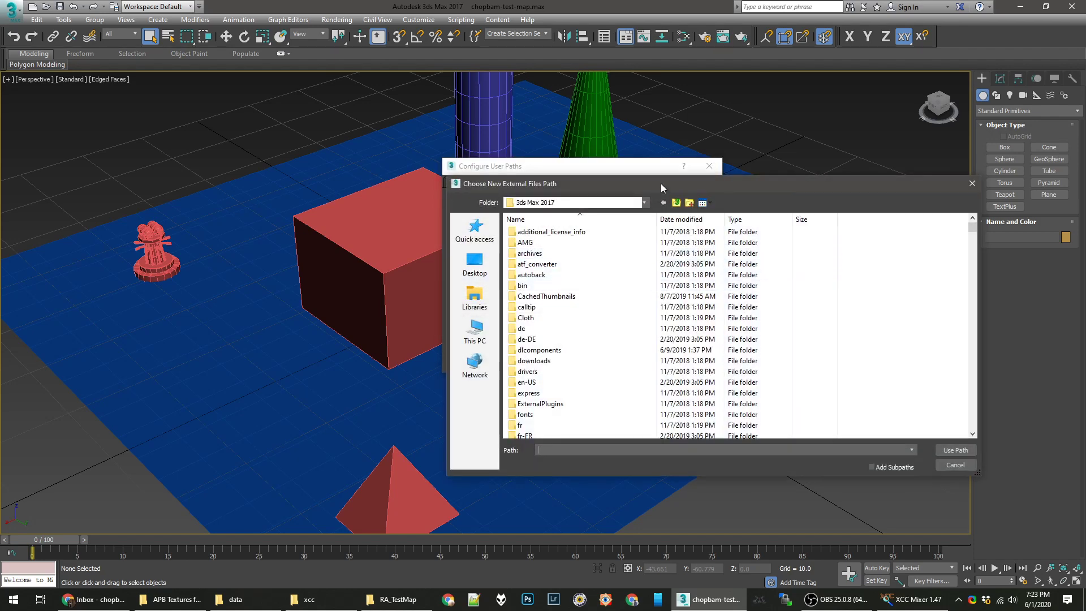
drag(661, 183, 386, 215)
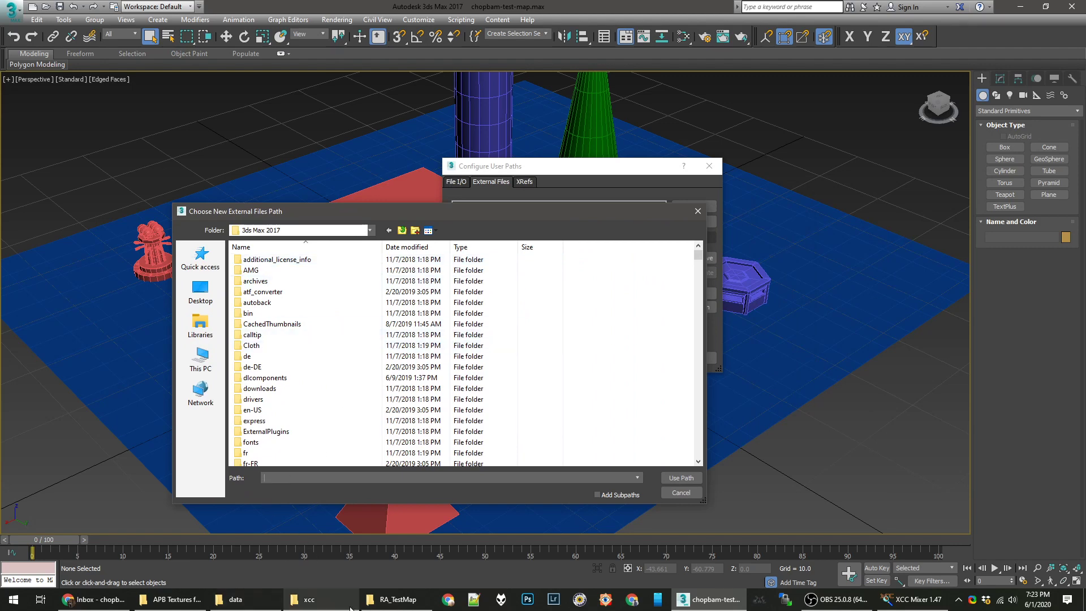
click(170, 599)
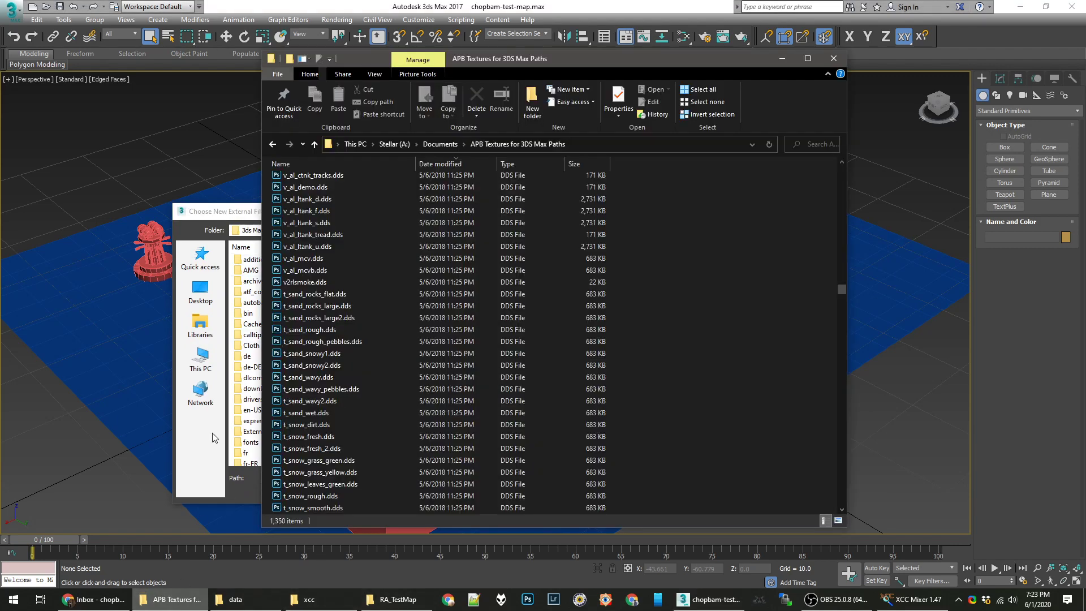
click(580, 144)
key(ctrl+c)
click(238, 212)
click(329, 477)
key(ctrl+v)
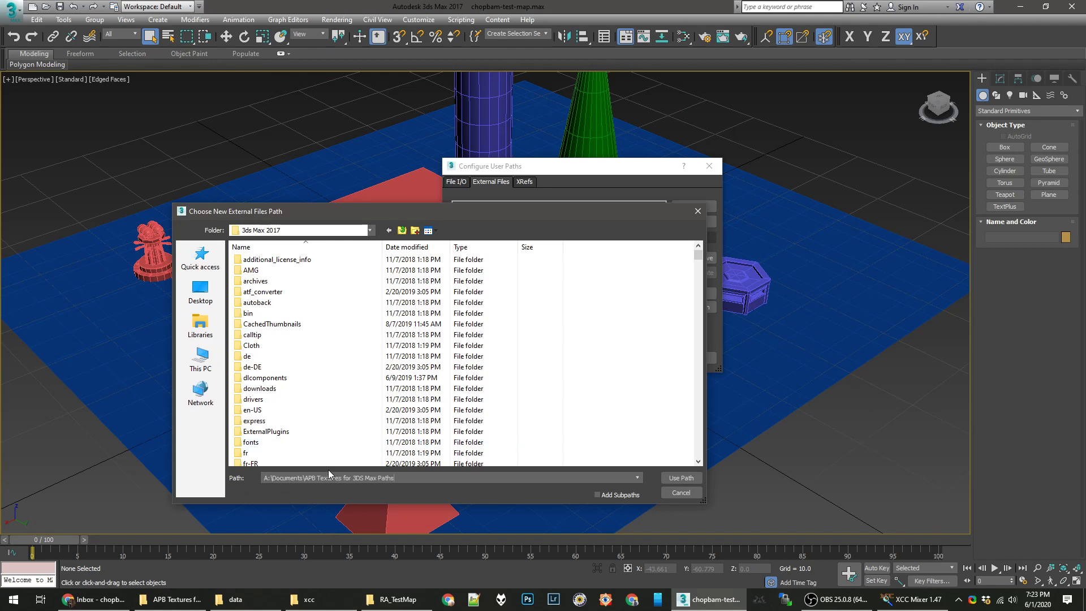
key(ctrl+a)
click(680, 491)
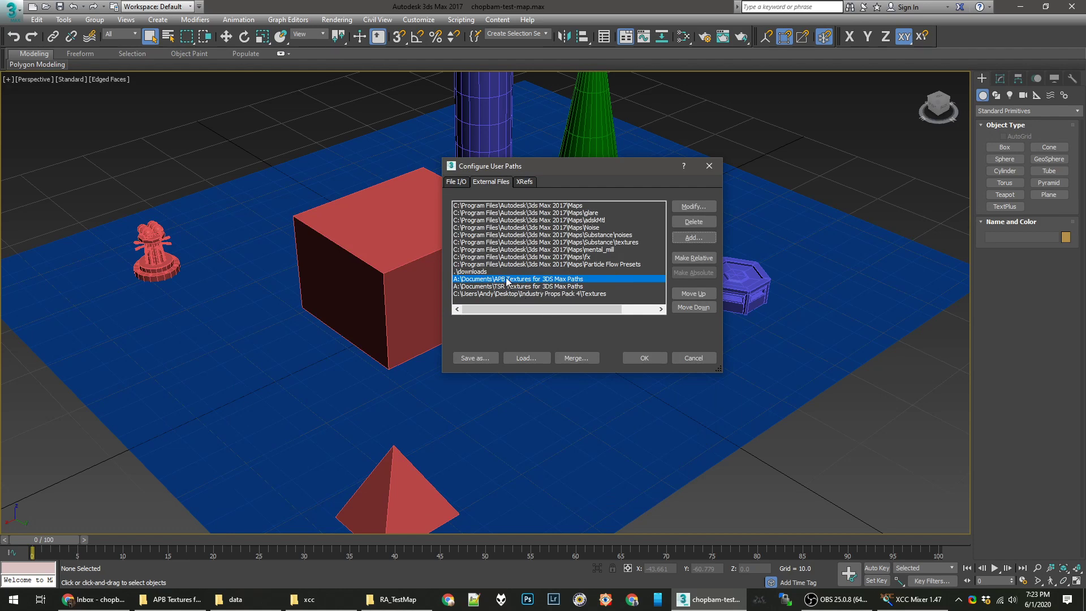
Browse into A:\Documents\APB Textures for 3DS Max Paths\ as a new external files path, and close the user paths configuration without adding it.
click(695, 238)
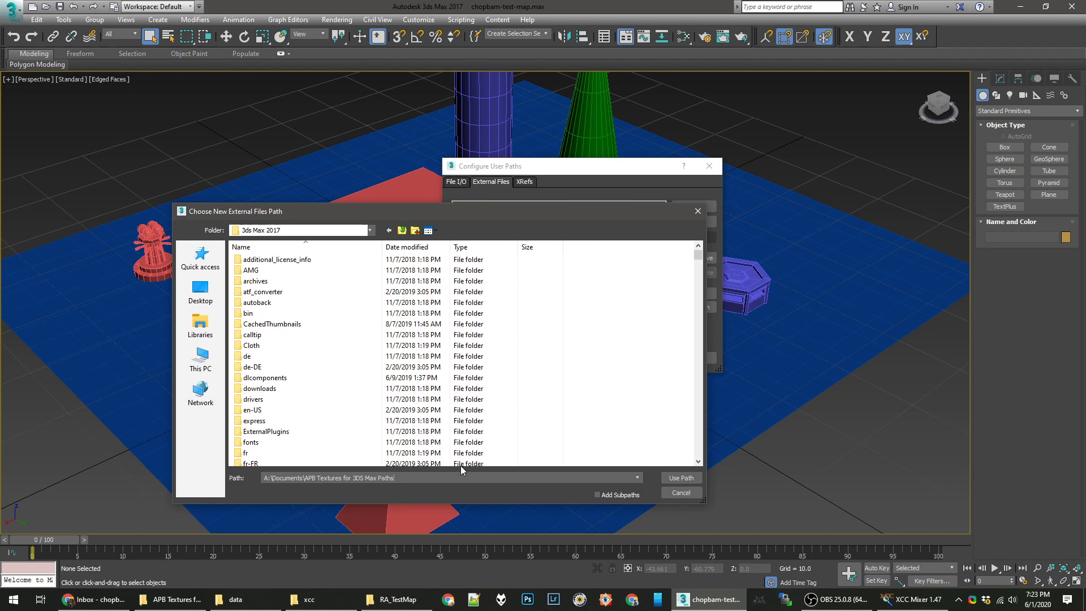
key(Return)
click(577, 346)
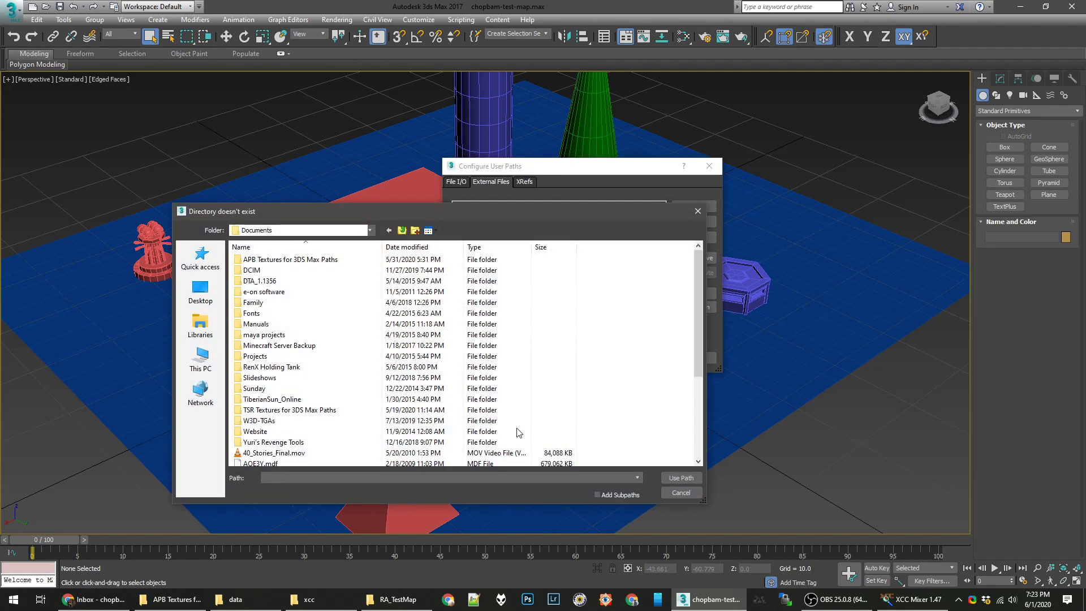
text(\)
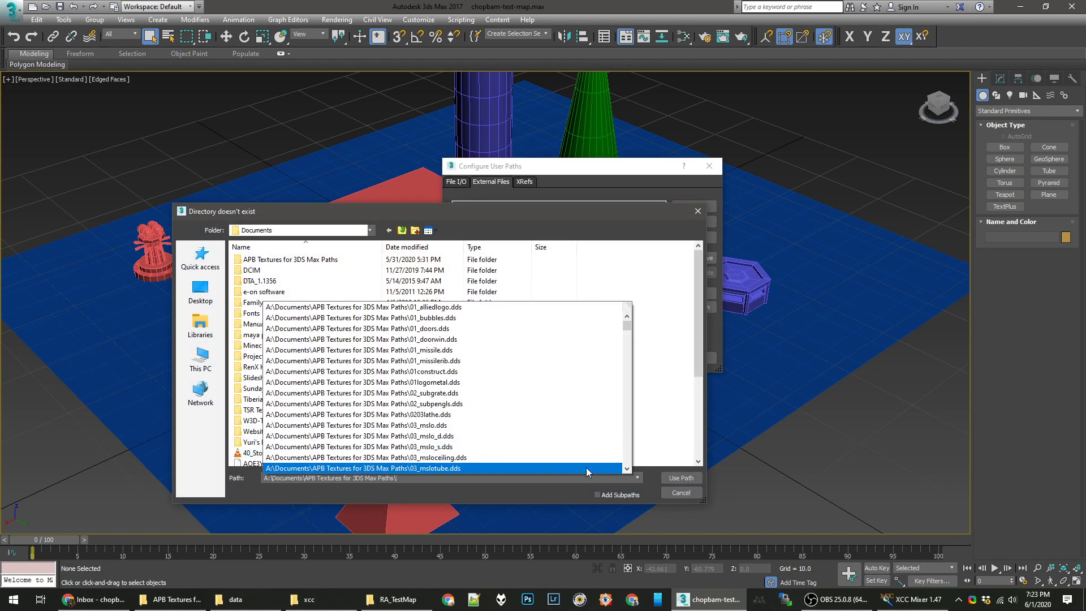
key(Return)
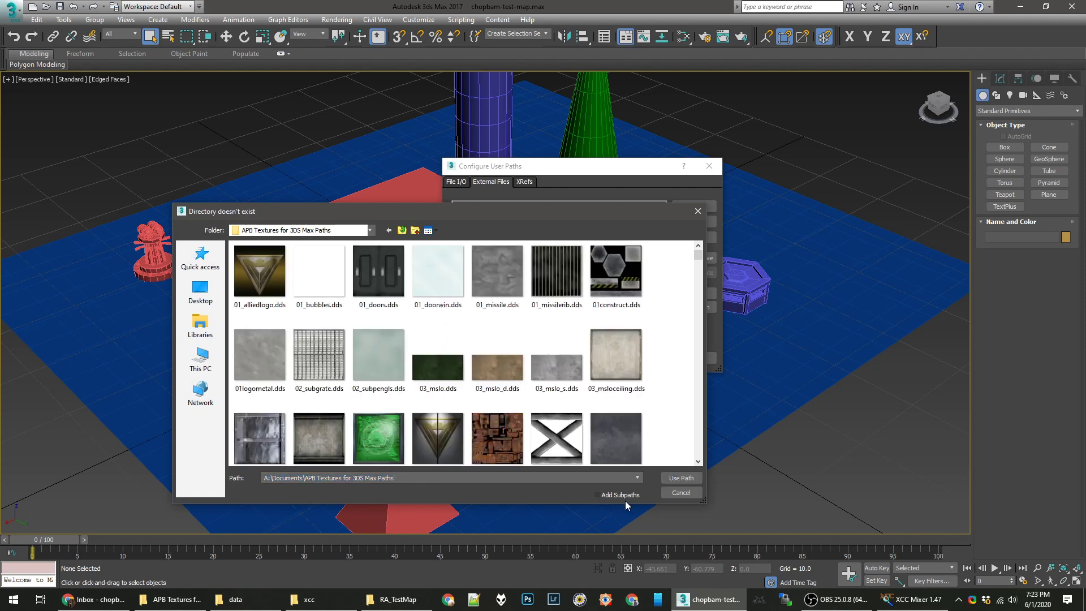
click(686, 496)
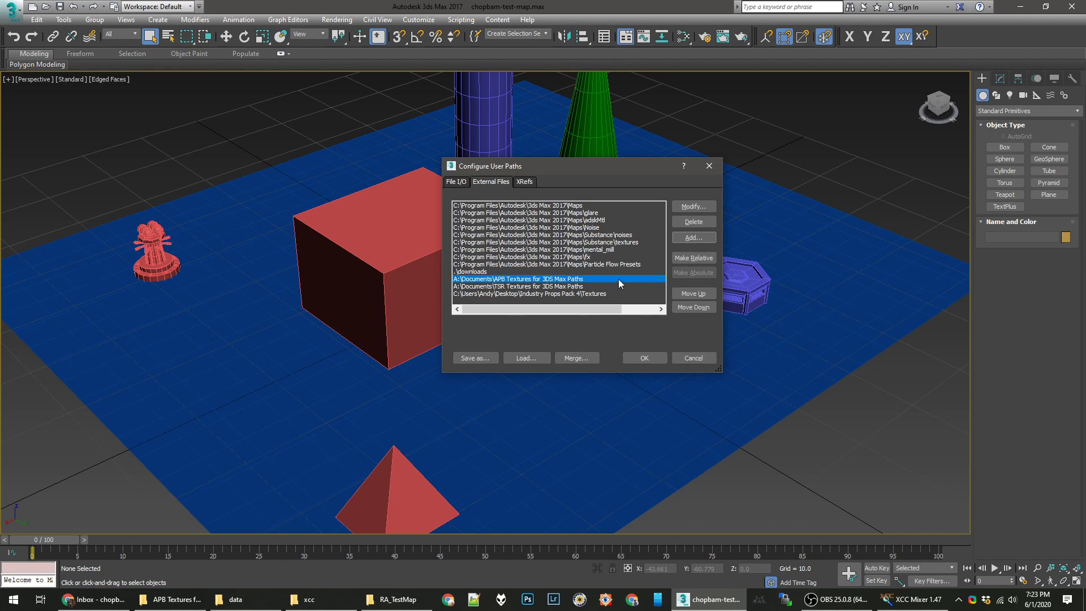
click(699, 358)
Open the Slate Material Editor and place its window over the perspective view.
middle_drag(587, 288, 576, 293)
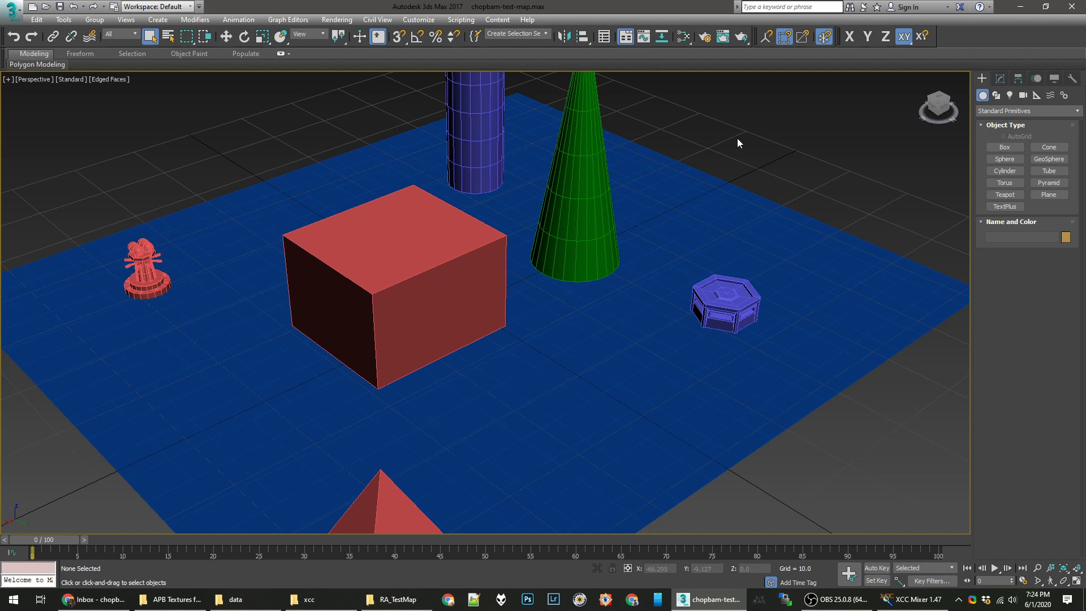
click(685, 37)
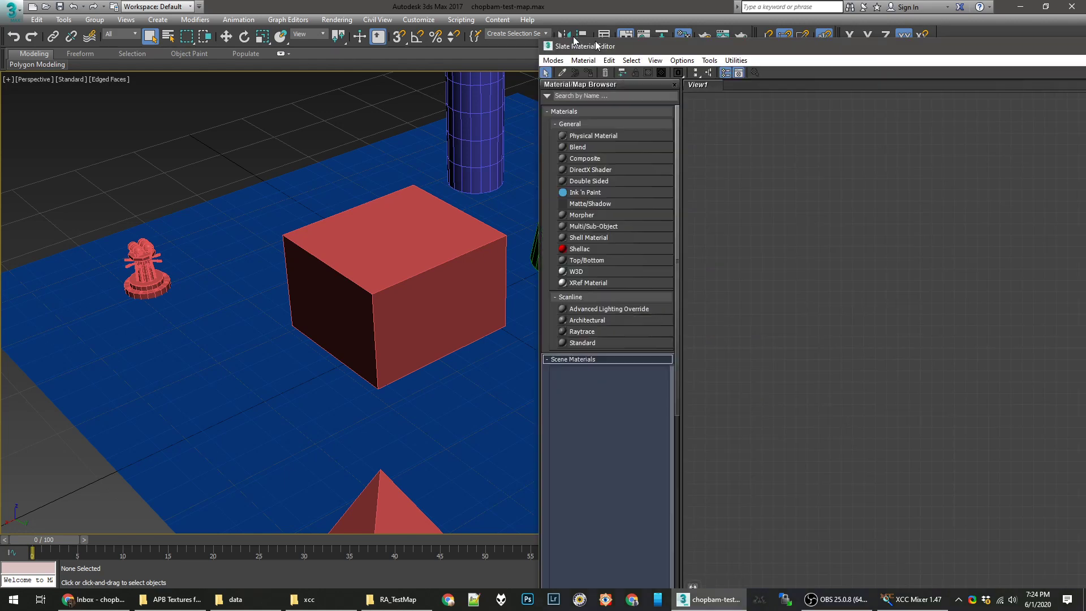
drag(622, 42, 190, 15)
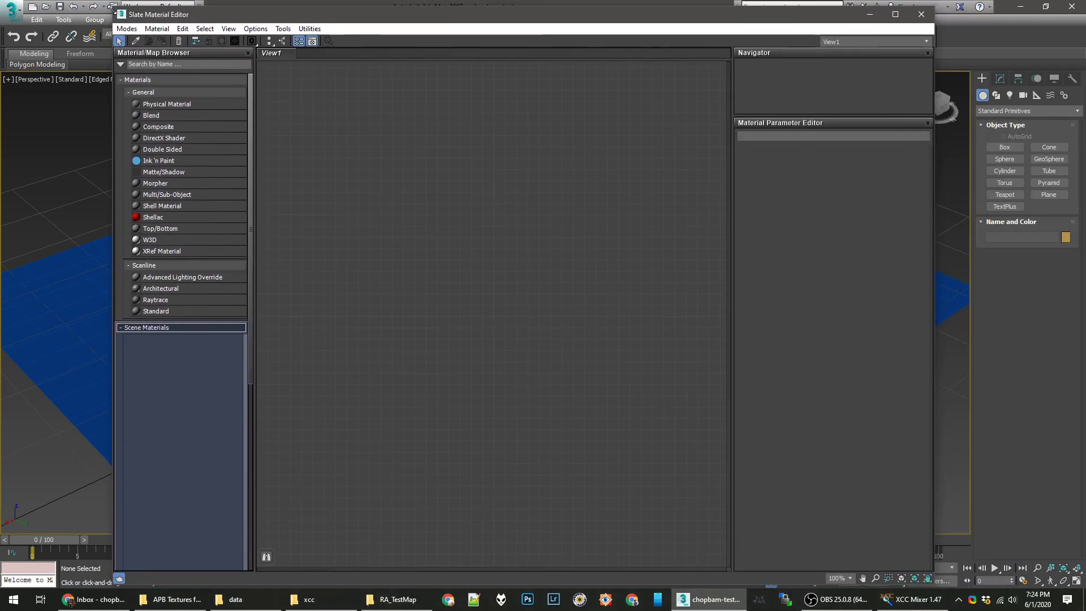
drag(394, 19, 432, 64)
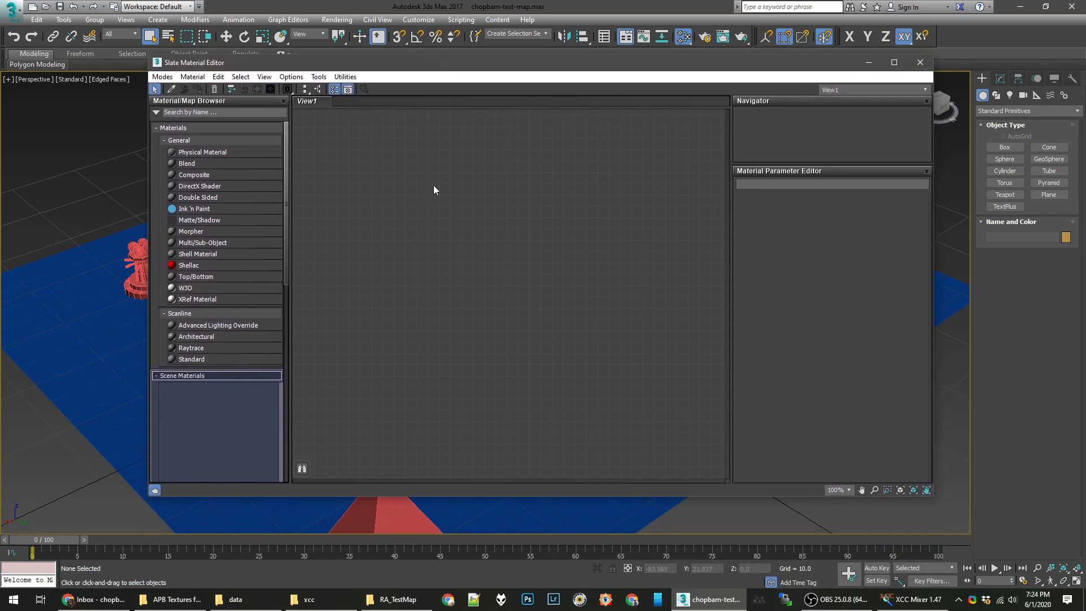
Switch the material editor to compact mode and back to Slate mode.
click(162, 78)
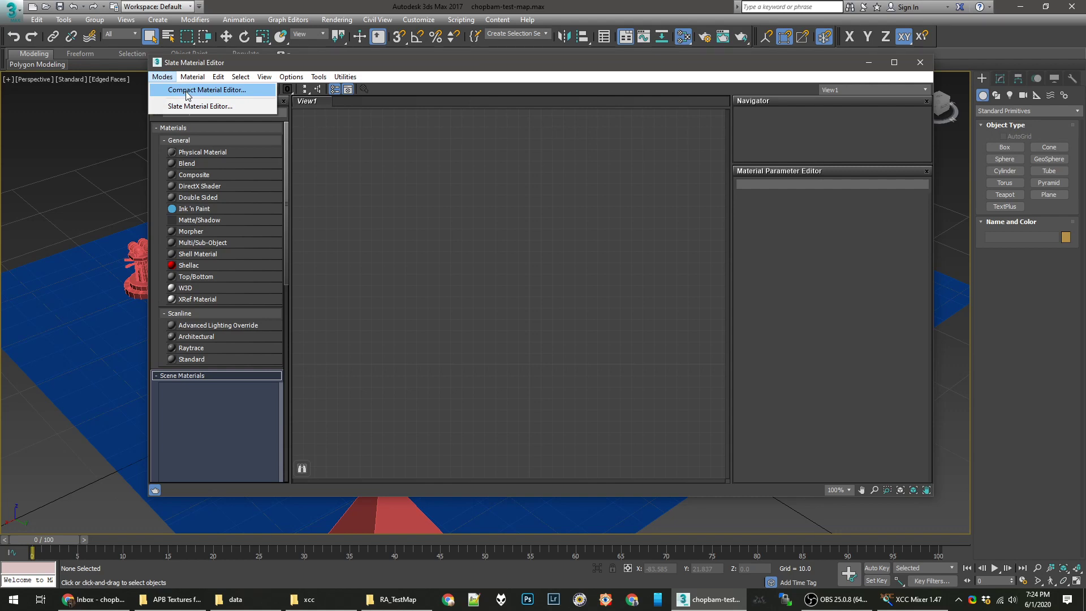
click(189, 90)
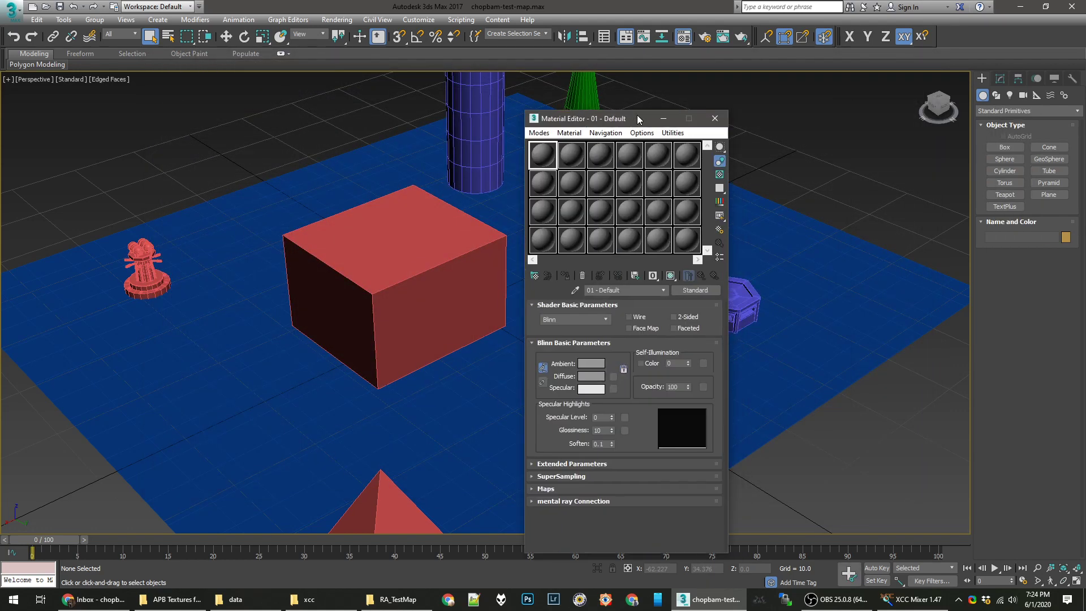
drag(622, 122, 619, 88)
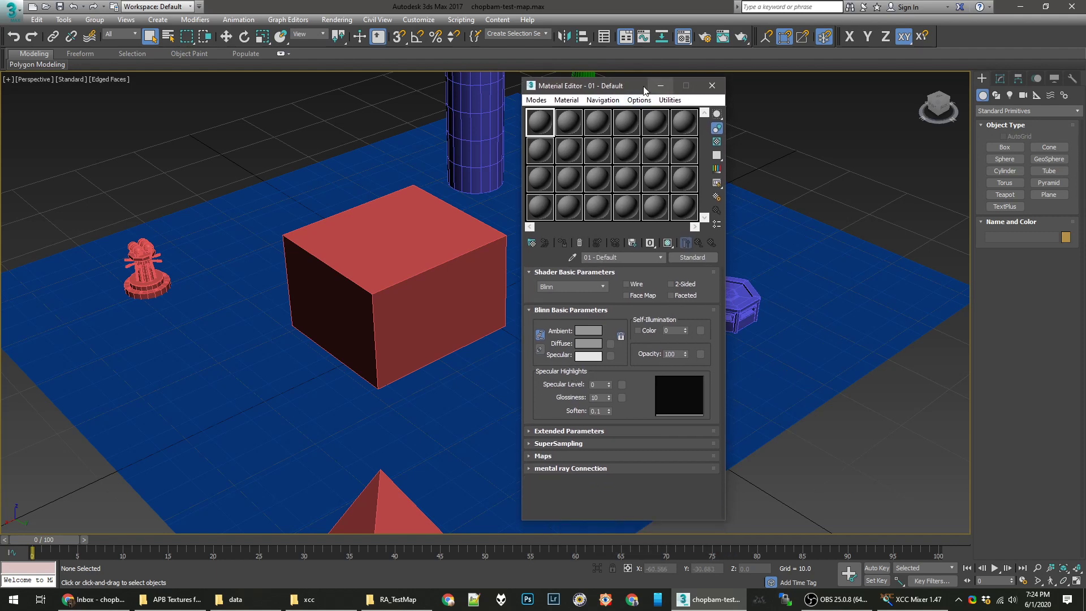
click(537, 101)
click(560, 126)
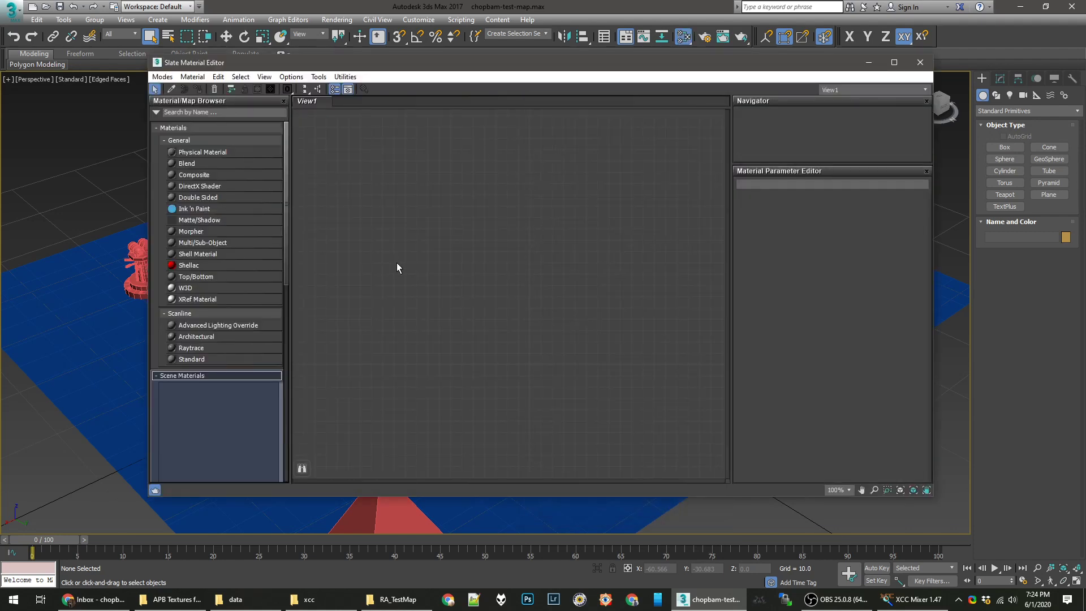
Create a W3D material node in View1 and show its parameters.
click(185, 289)
double_click(186, 289)
drag(500, 292, 465, 259)
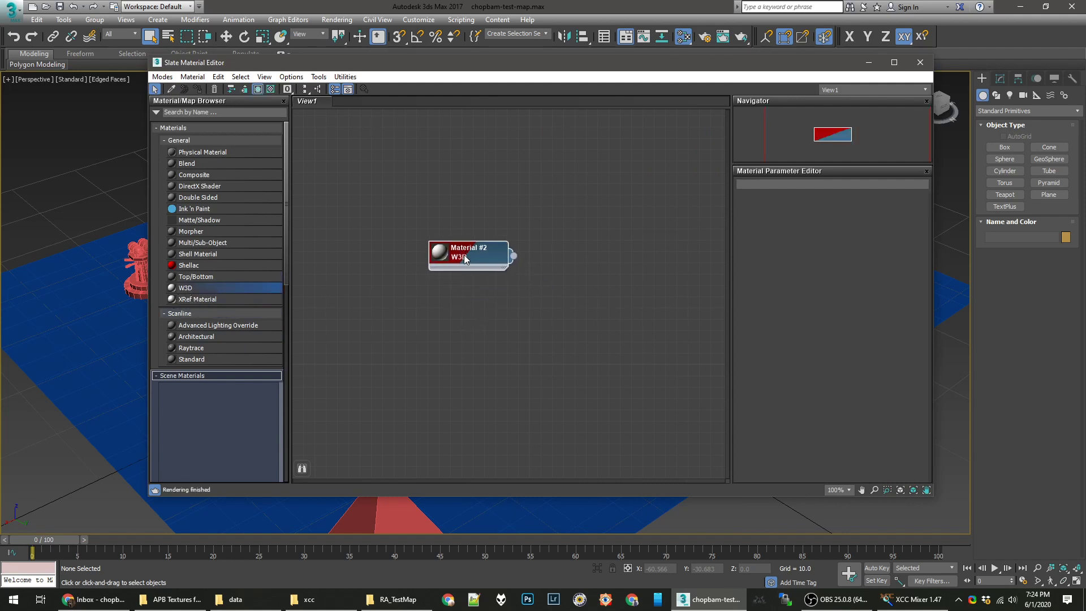
double_click(465, 254)
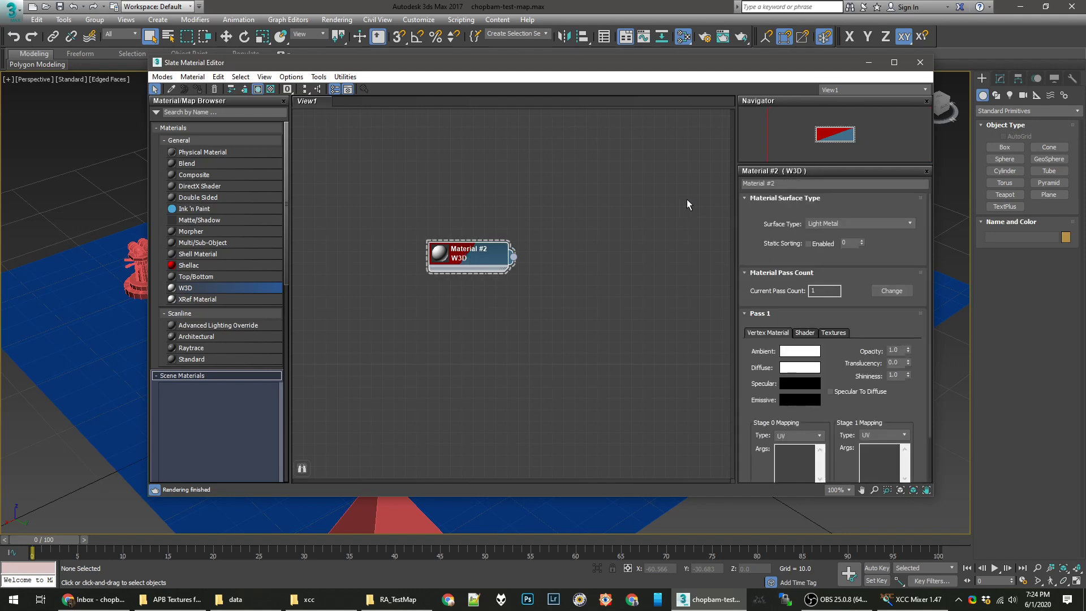
Name the new W3D material "grassy knoll".
scroll(752, 375, down, 2)
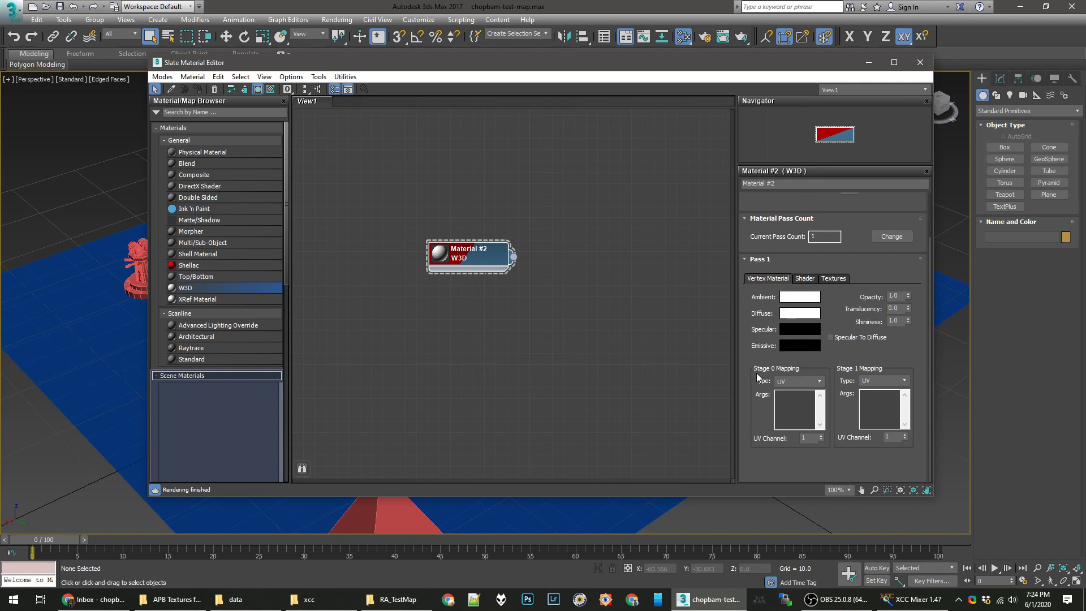
scroll(756, 377, up, 2)
drag(780, 183, 698, 170)
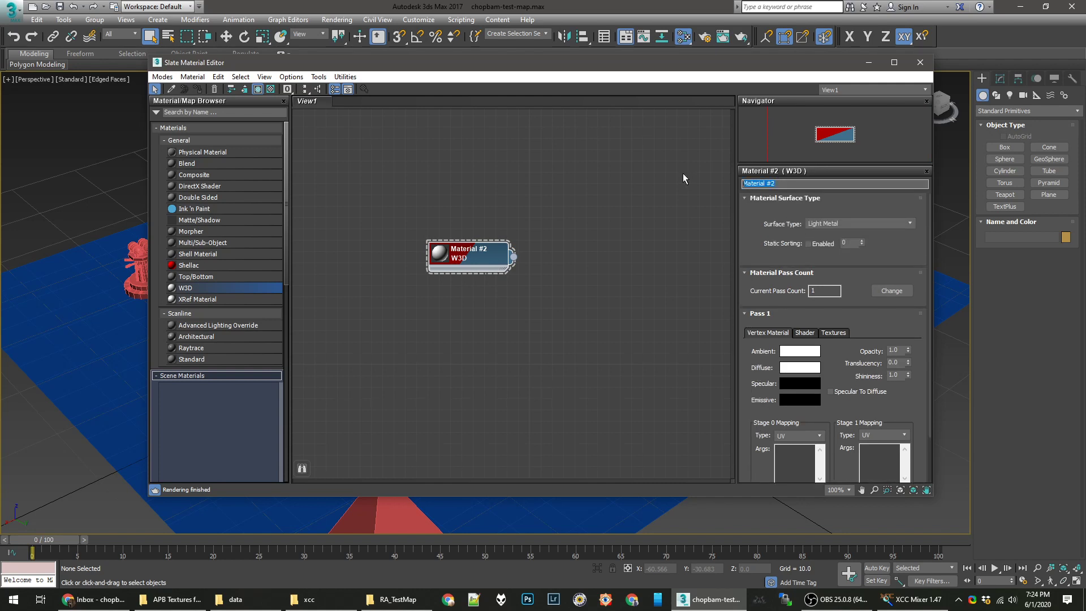
text(grass-pla)
Set the surface type of the grassy knoll material to Grass.
click(828, 222)
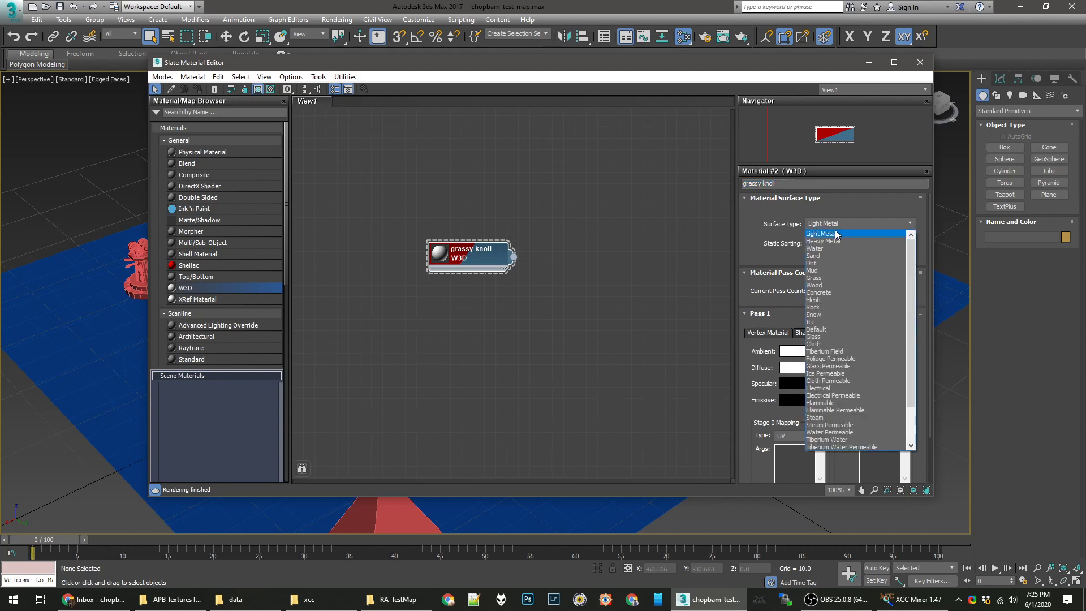
click(829, 222)
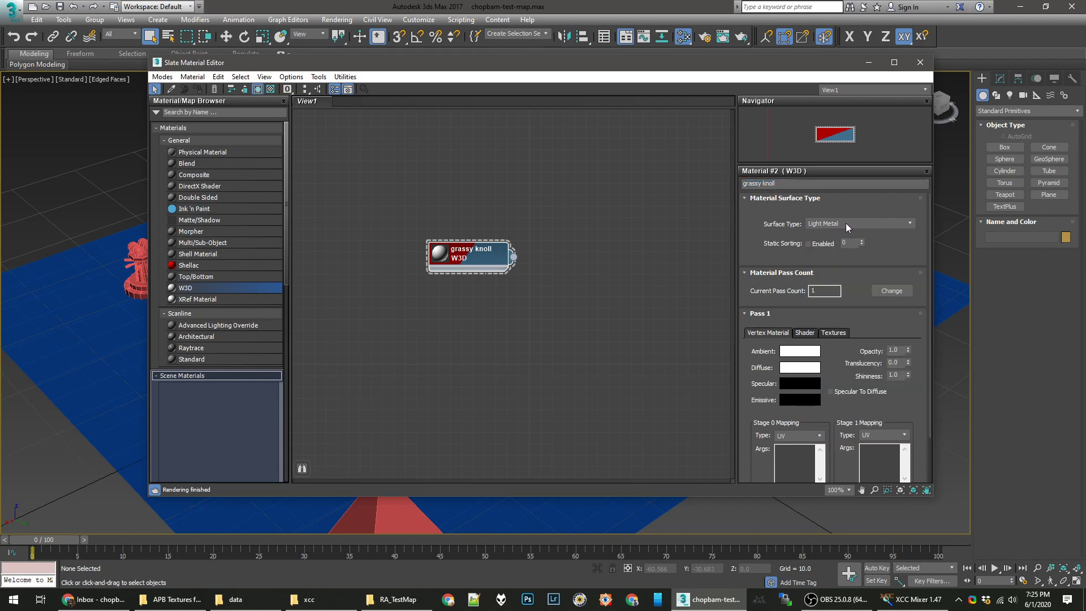
click(849, 223)
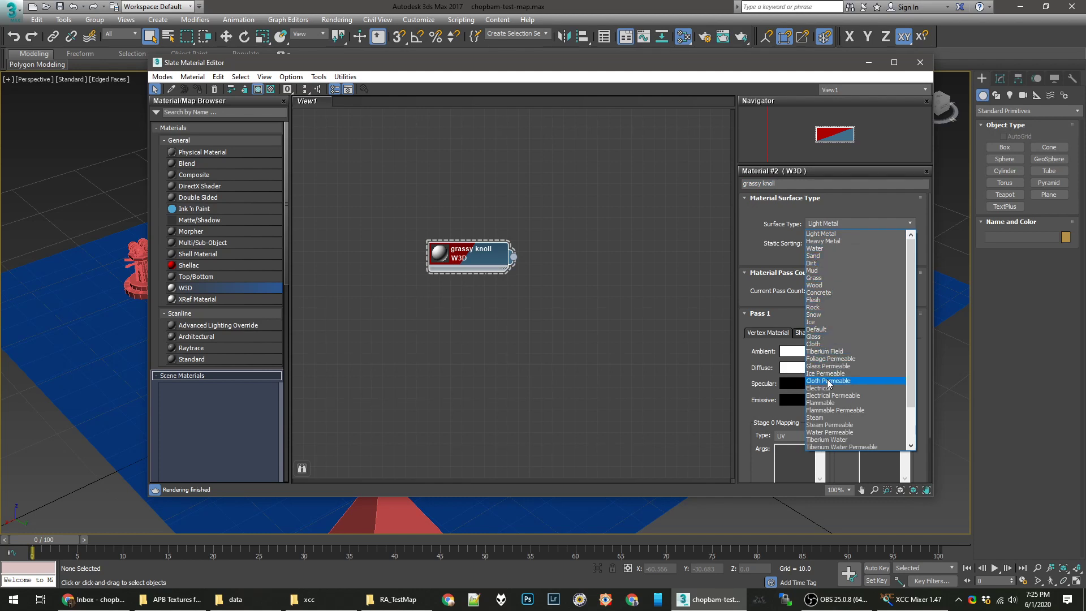
click(828, 278)
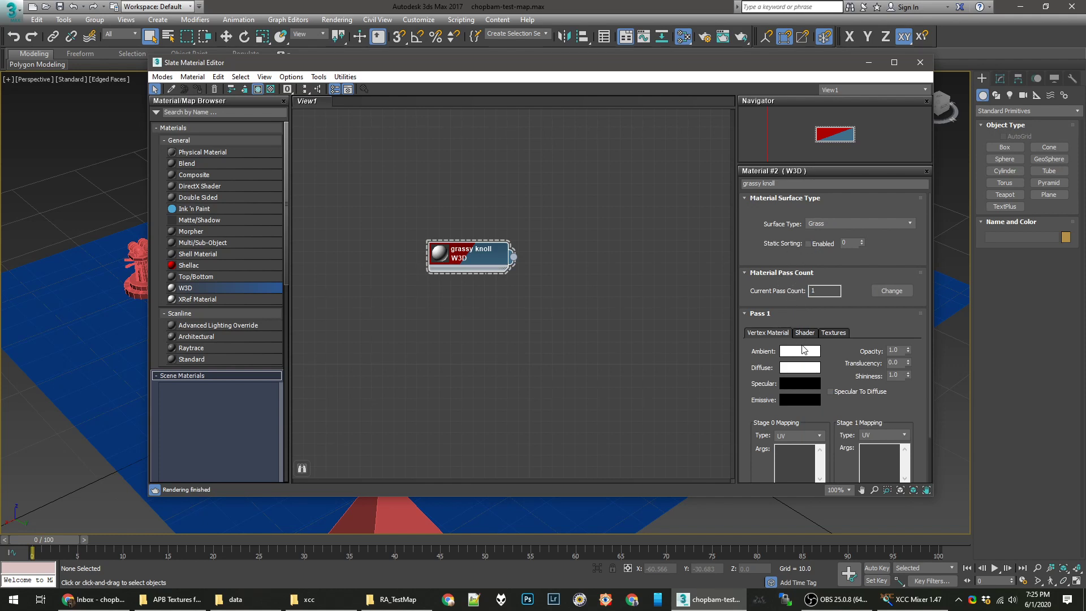
Enable the Stage 0 texture in Pass 1 of the grassy knoll material and turn on its Display option.
scroll(802, 346, down, 1)
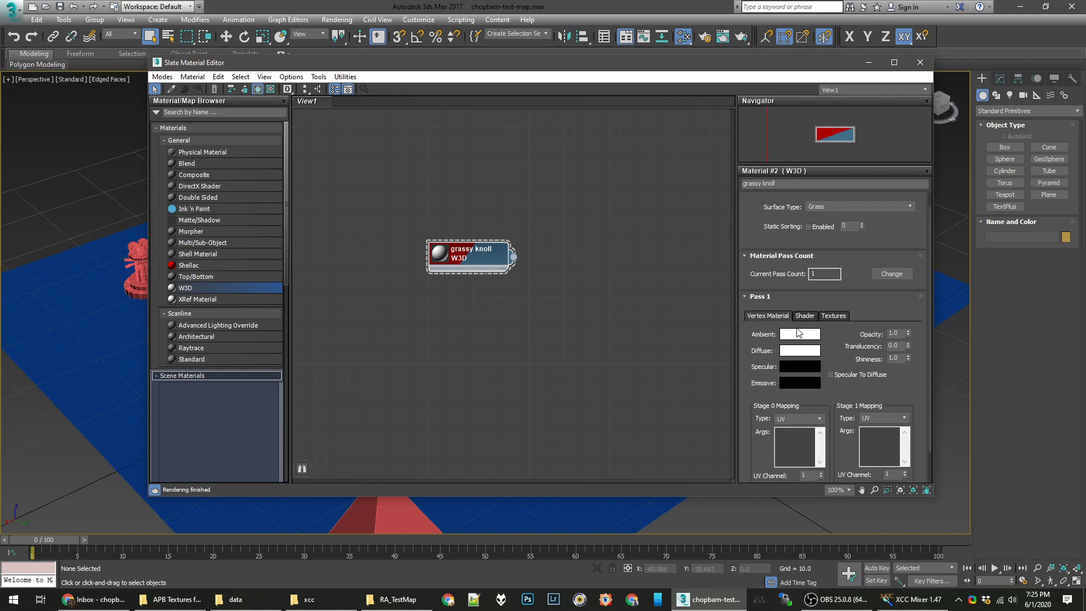
click(837, 314)
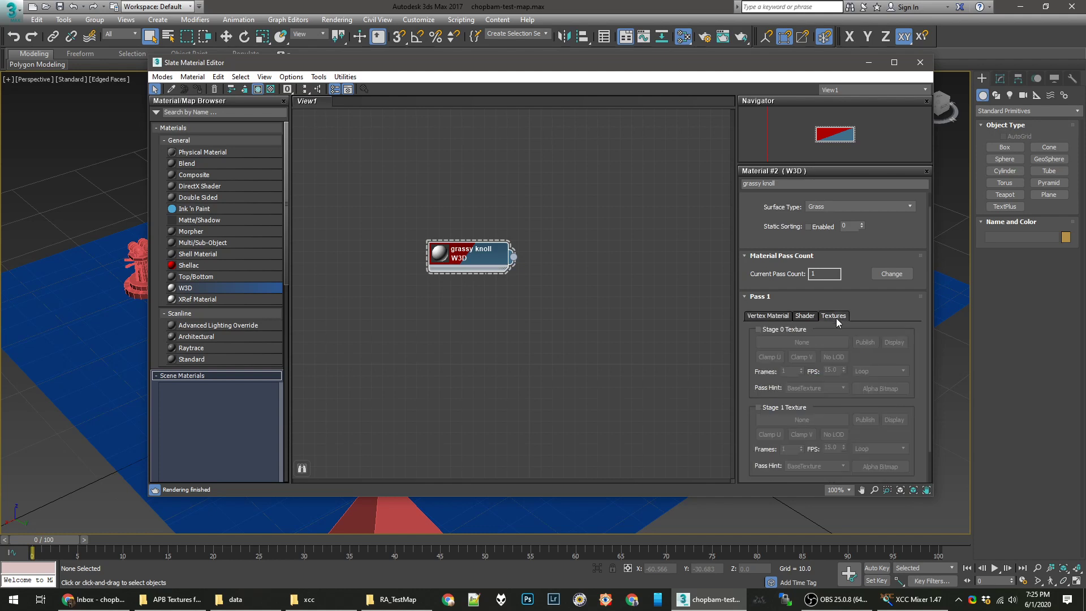
click(793, 330)
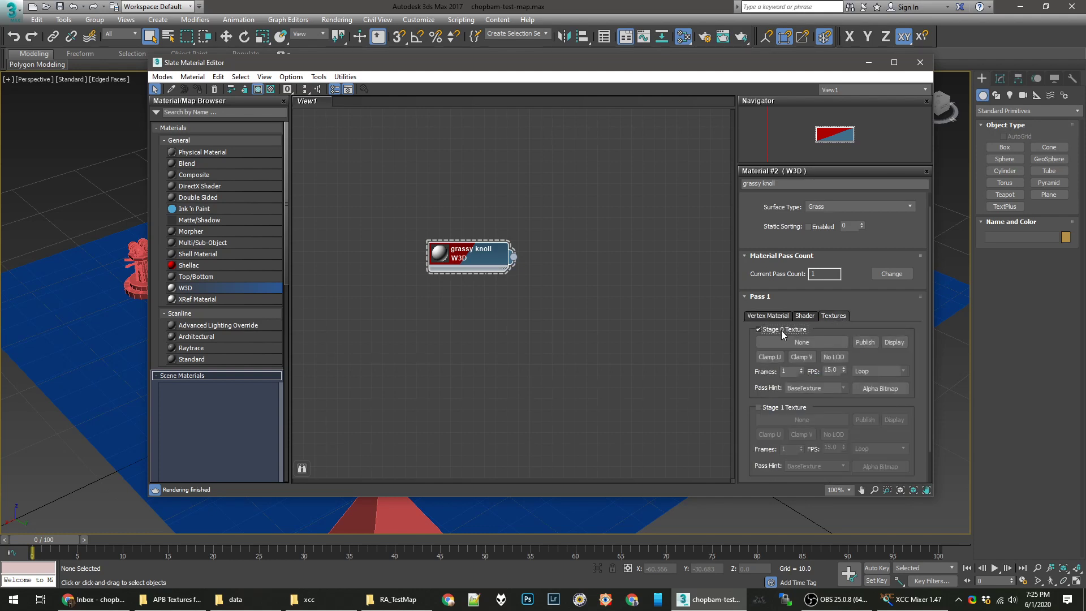
click(895, 342)
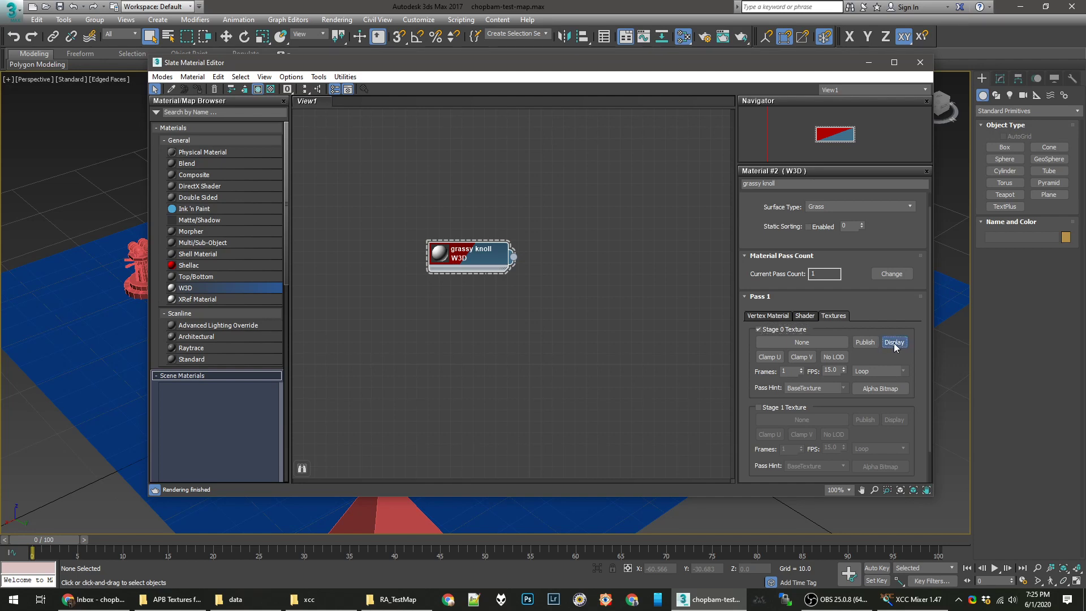
click(810, 343)
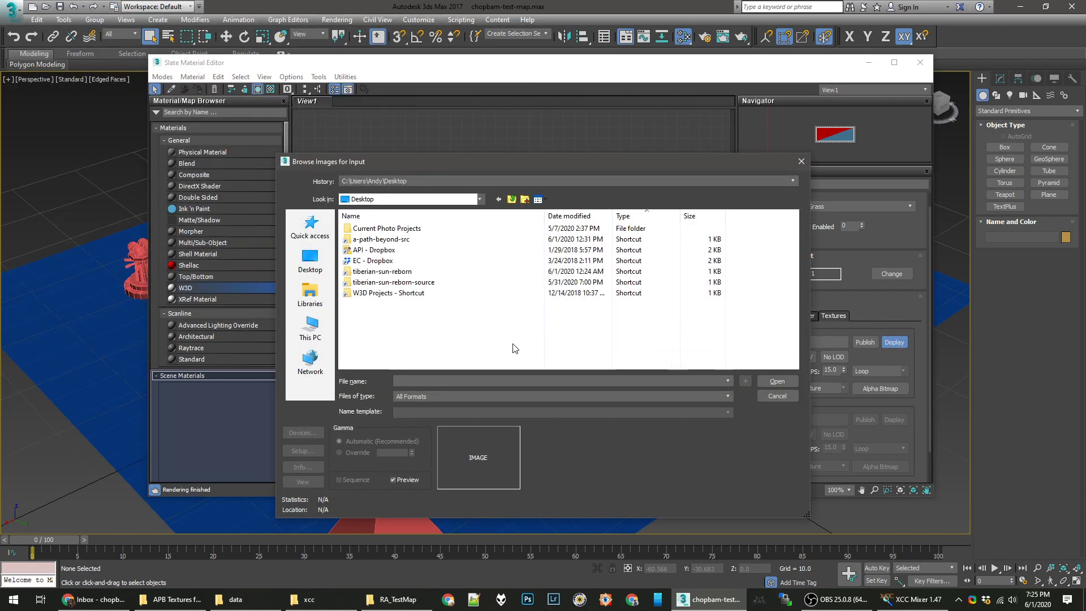
right_click(404, 335)
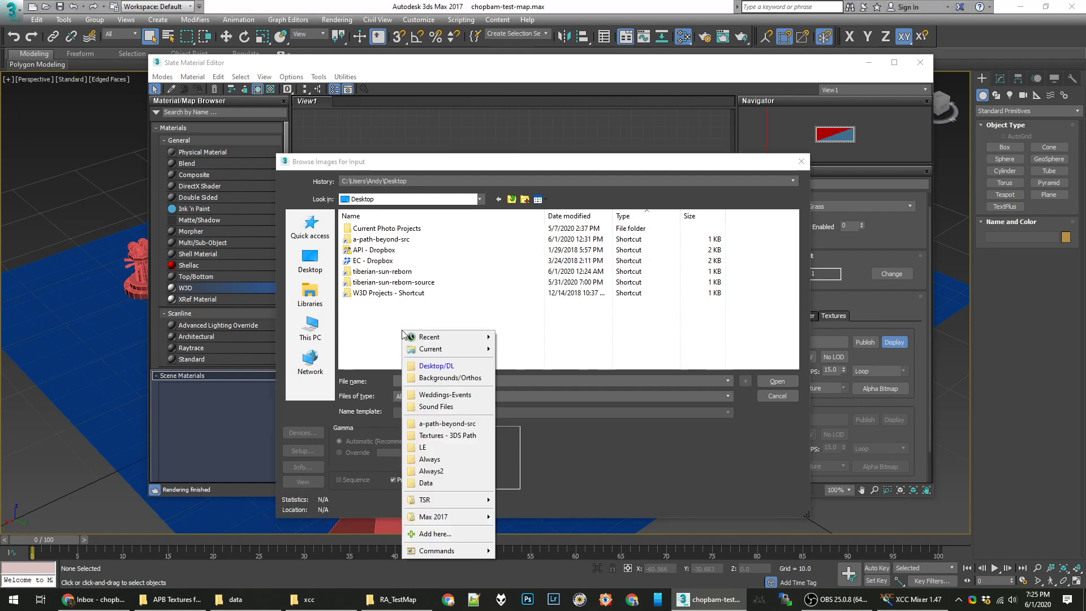
click(442, 436)
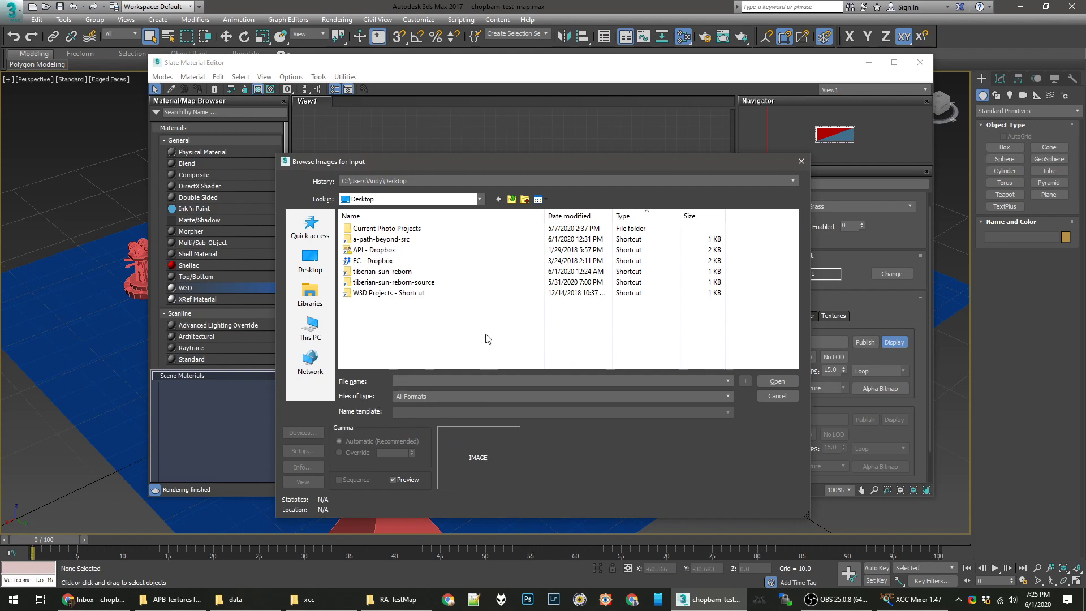
click(779, 397)
click(797, 341)
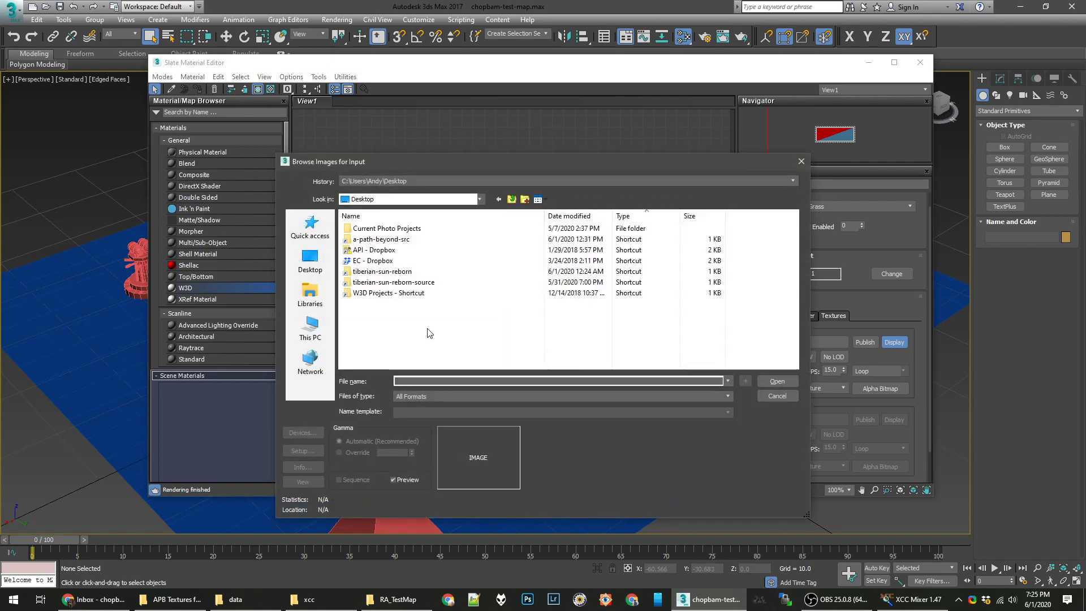
middle_click(427, 329)
click(470, 434)
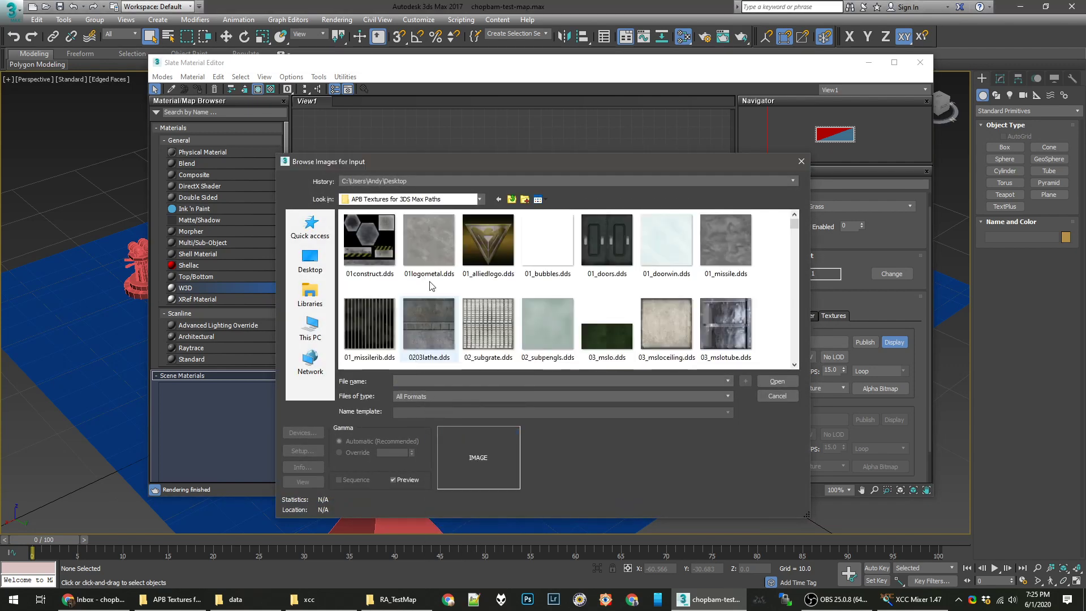
click(490, 326)
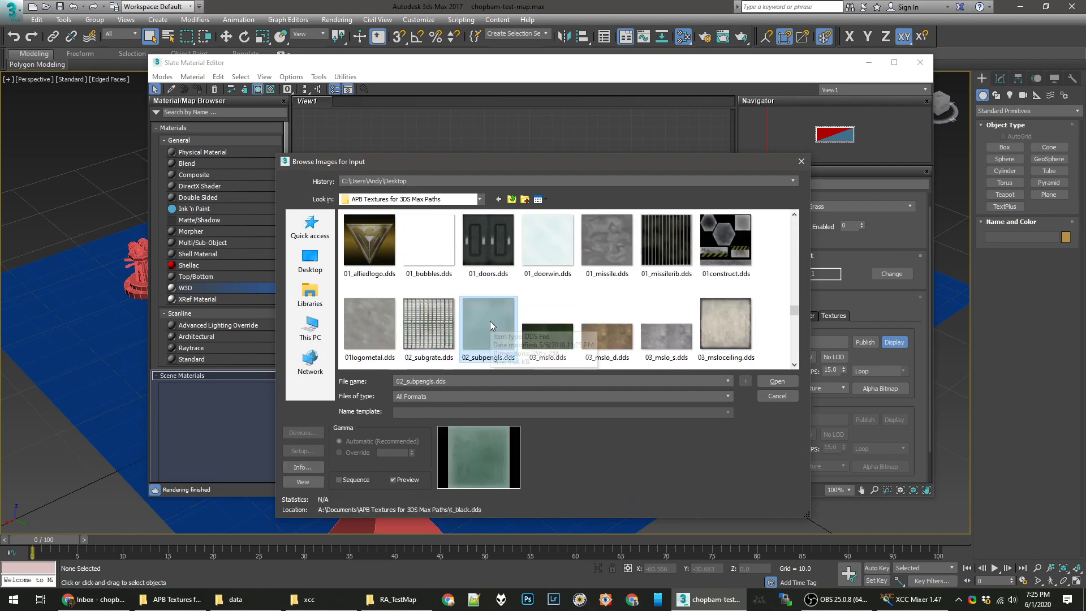
key(t)
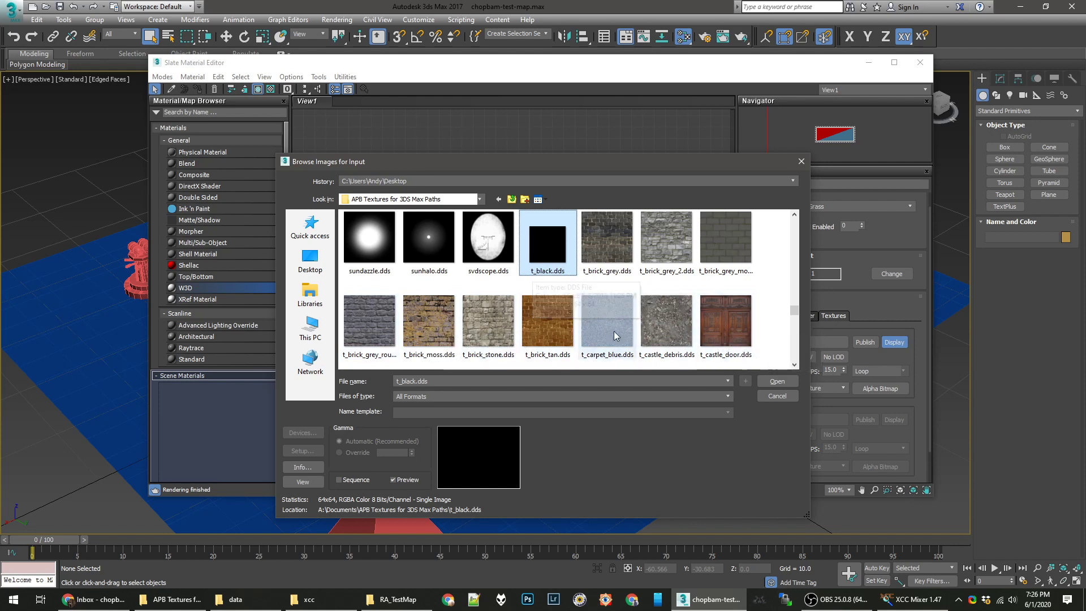
scroll(548, 349, down, 3)
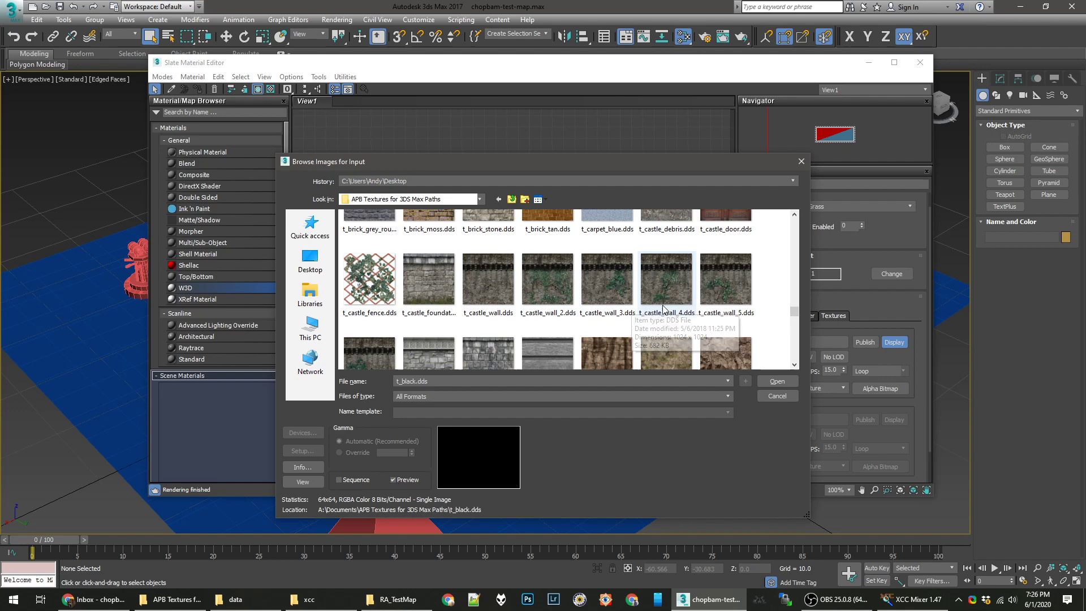
click(777, 396)
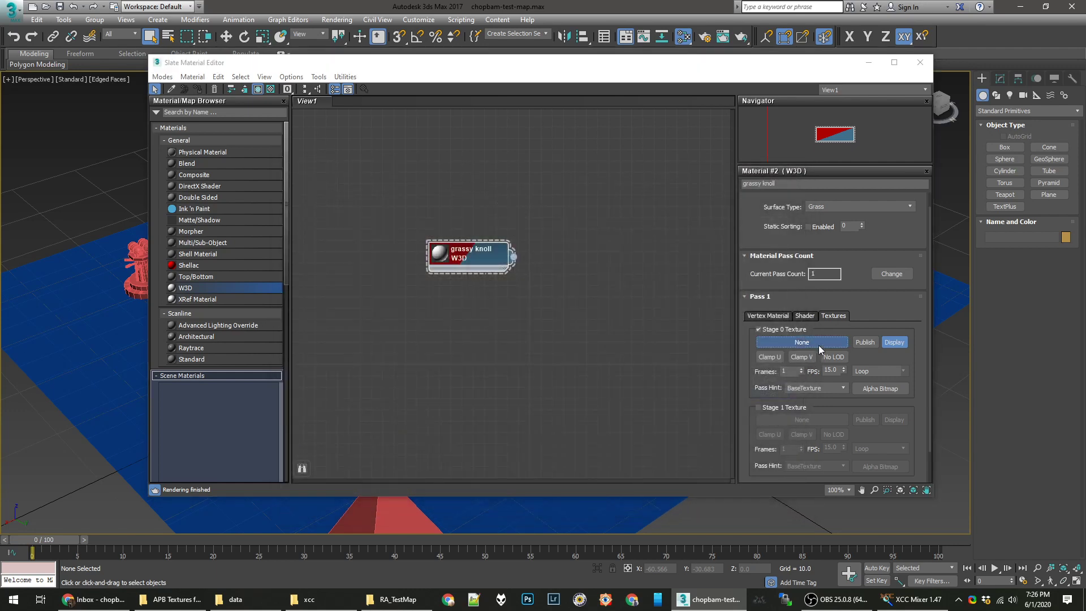
Load t_grass.dds from the APB Textures for 3DS Max Paths folder as the Stage 0 texture of the grassy knoll material.
click(819, 345)
right_click(441, 329)
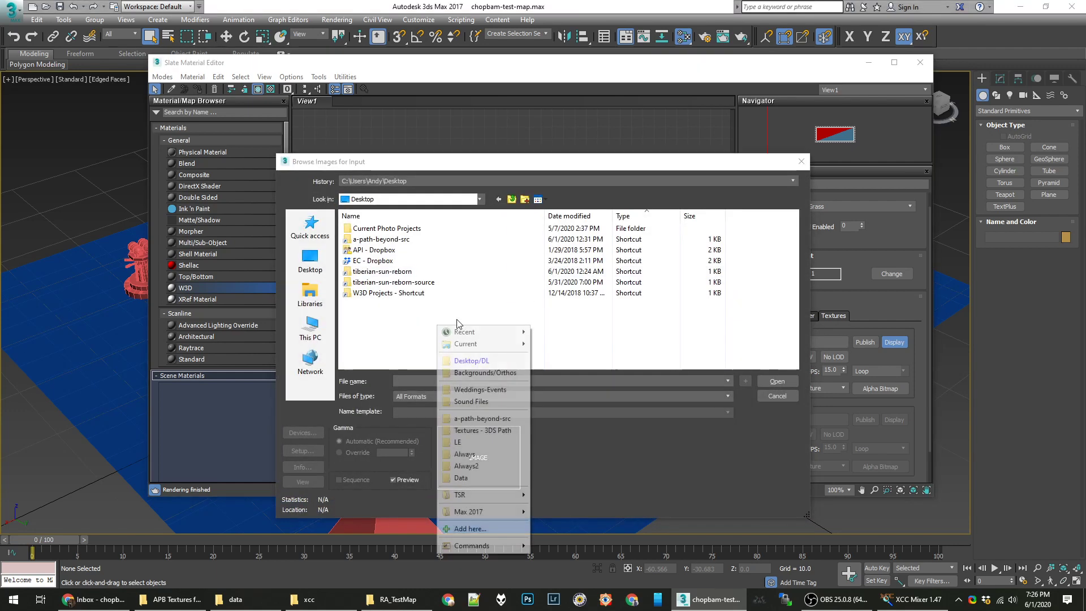
click(482, 430)
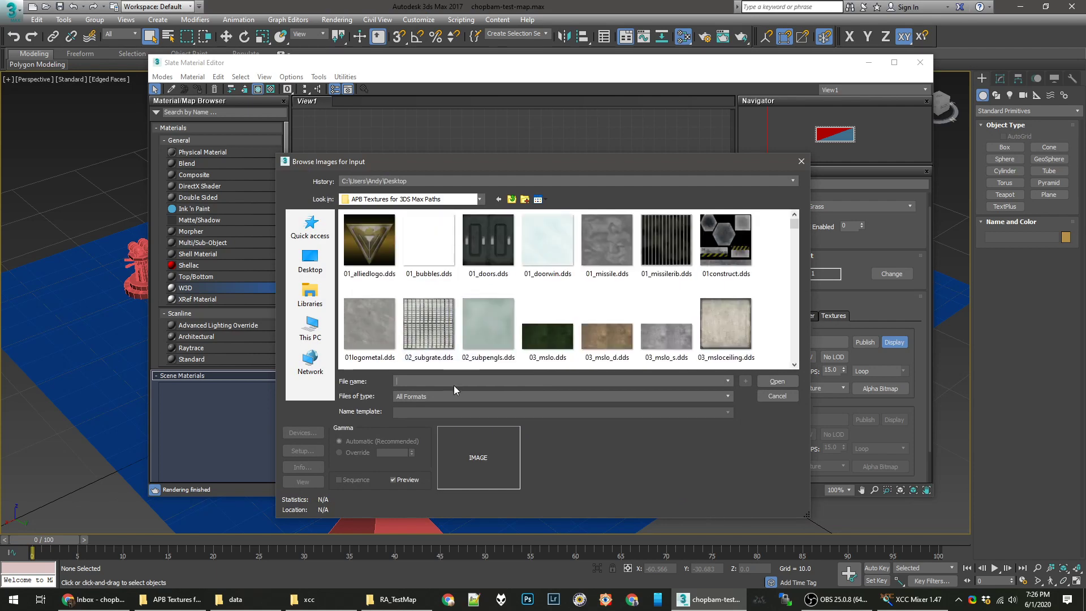
text(t_grass)
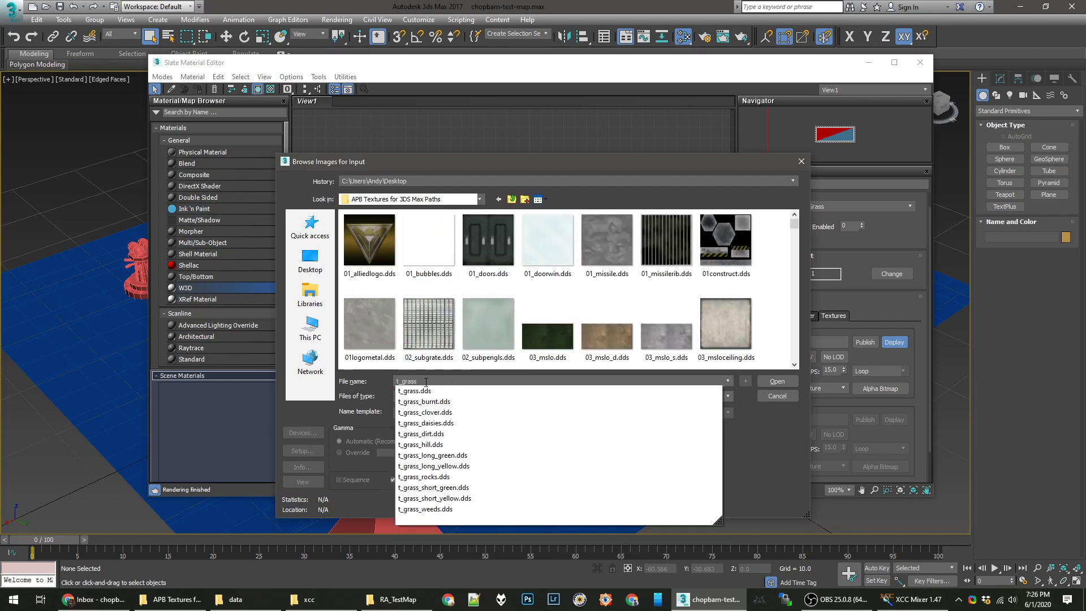
click(430, 390)
click(777, 381)
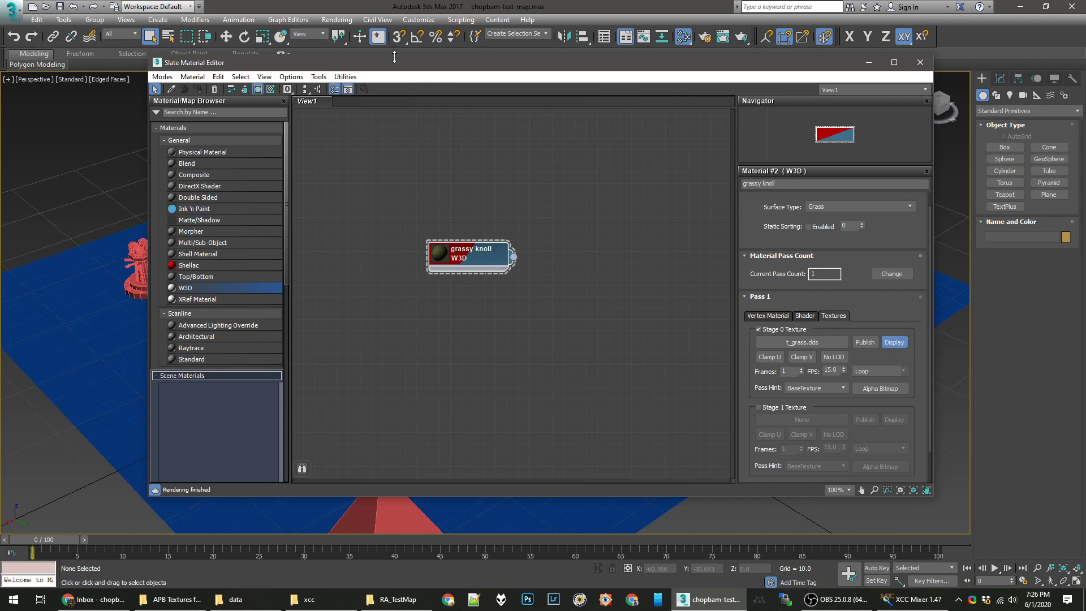
Assign the grassy knoll material to the test-plane ground object and minimize the Slate Material Editor.
drag(388, 69, 557, 86)
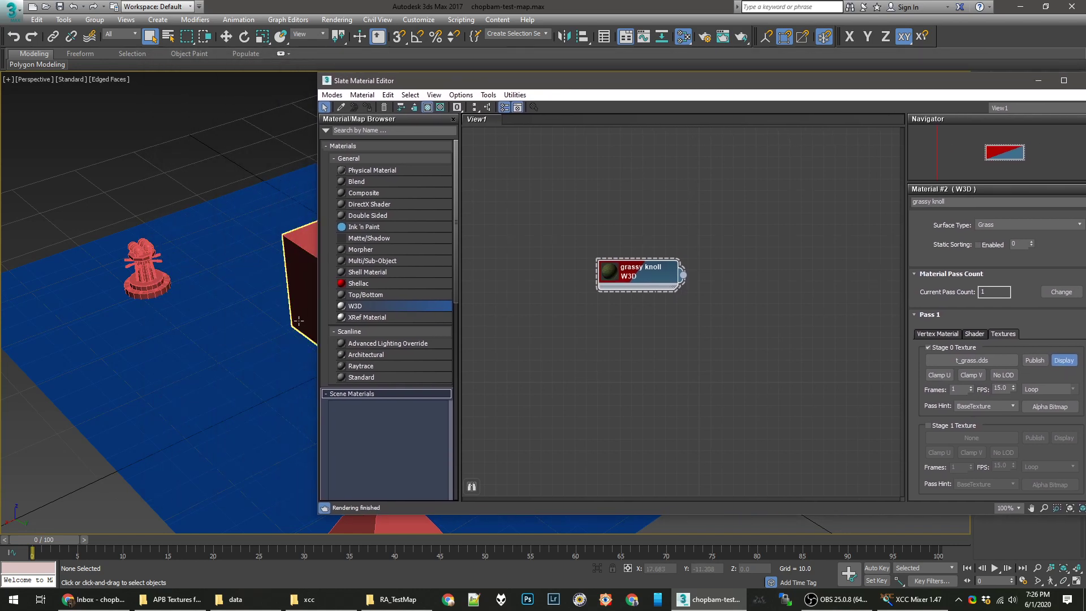
click(234, 324)
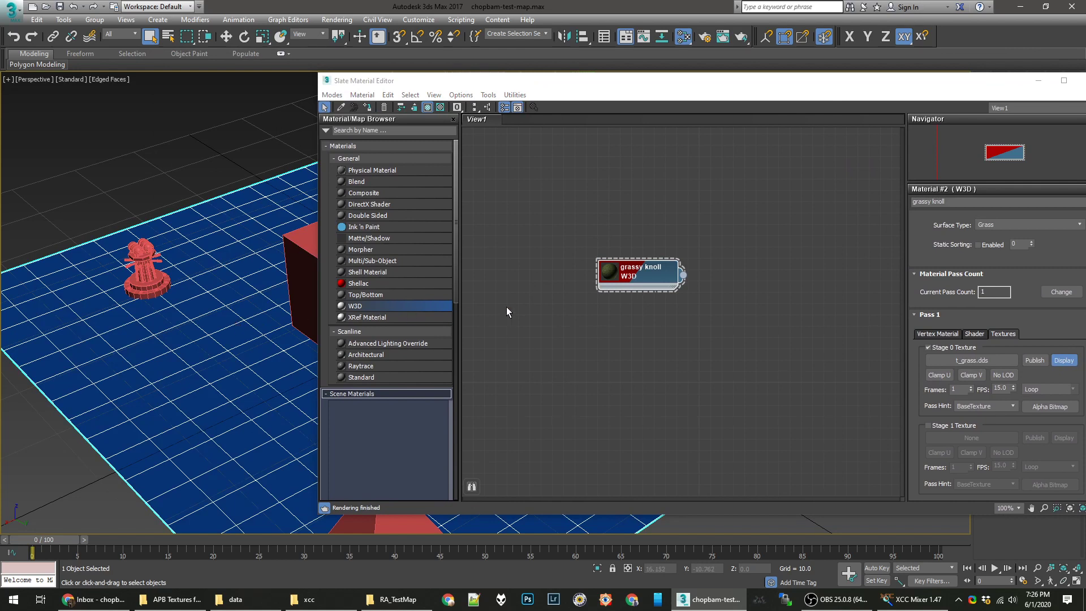
right_click(634, 274)
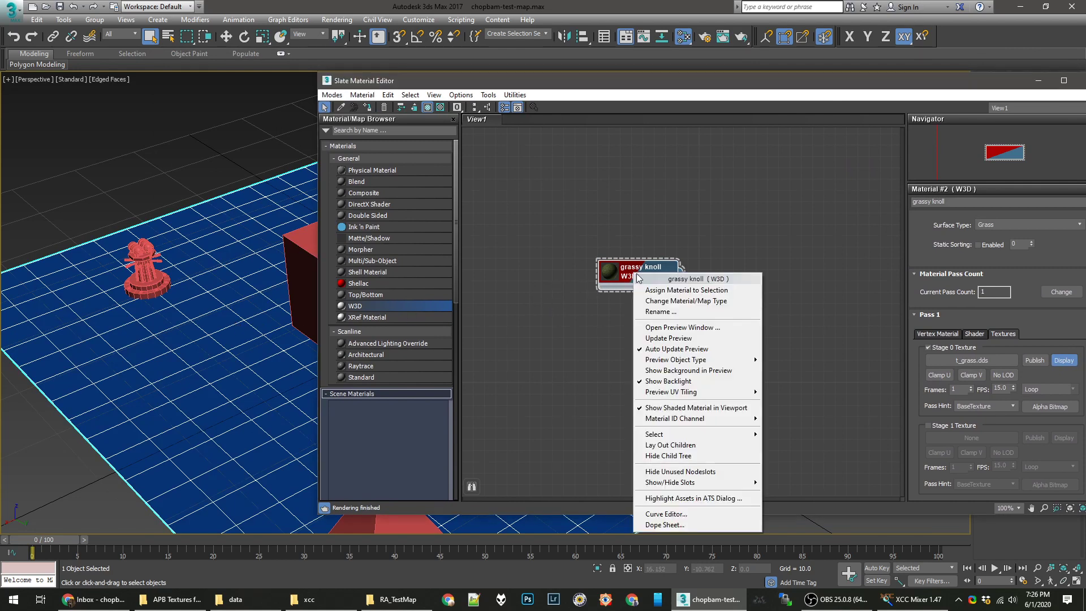
click(673, 291)
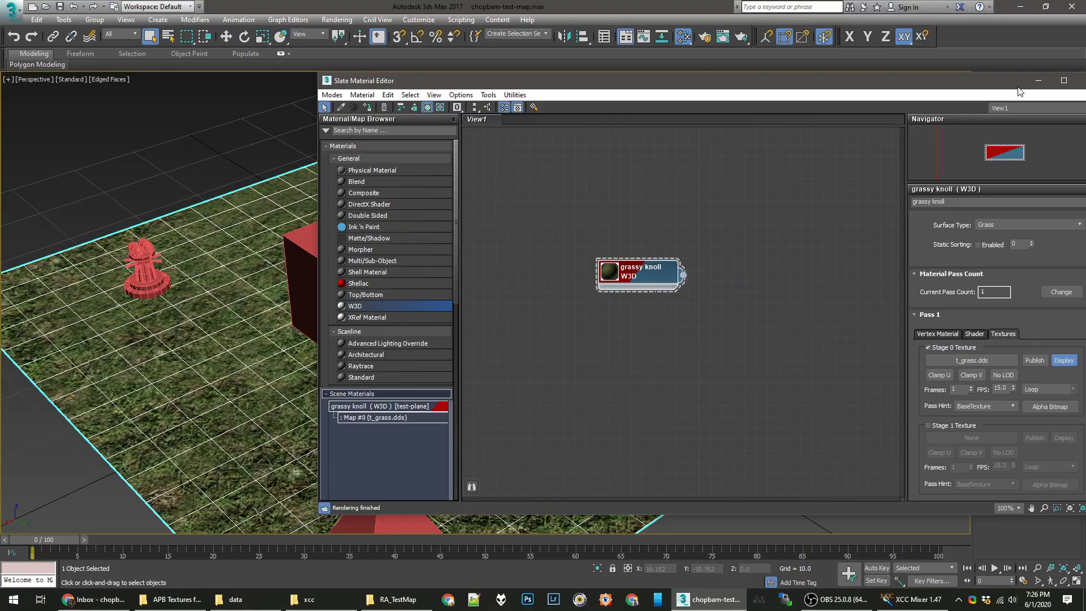
click(1039, 82)
Examine the grass texture across the ground plane from several angles and distances around the red box.
scroll(552, 313, up, 3)
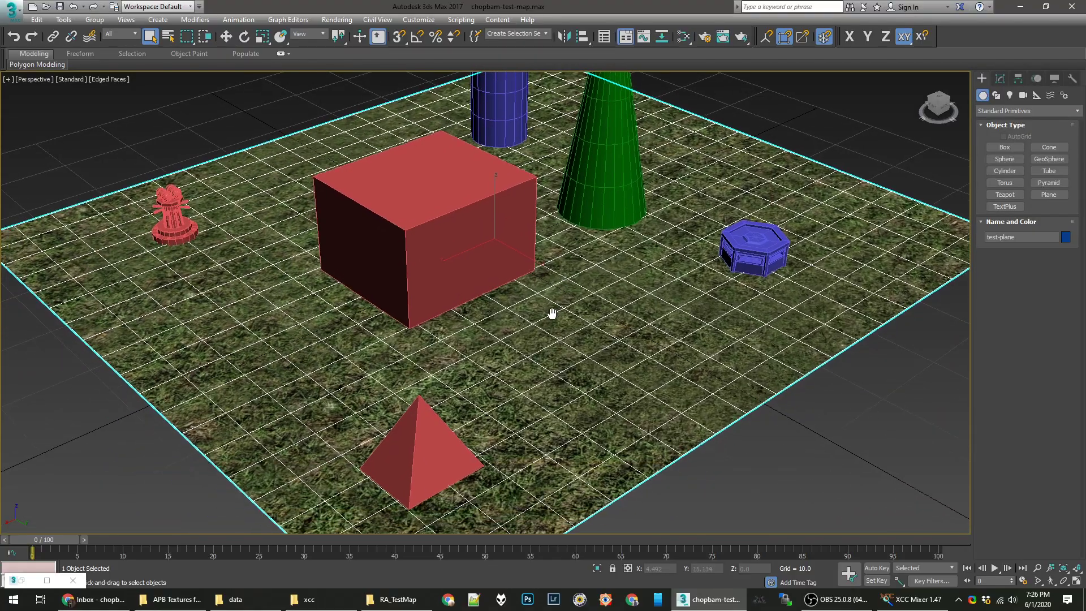
alt+middle_drag(630, 283, 539, 401)
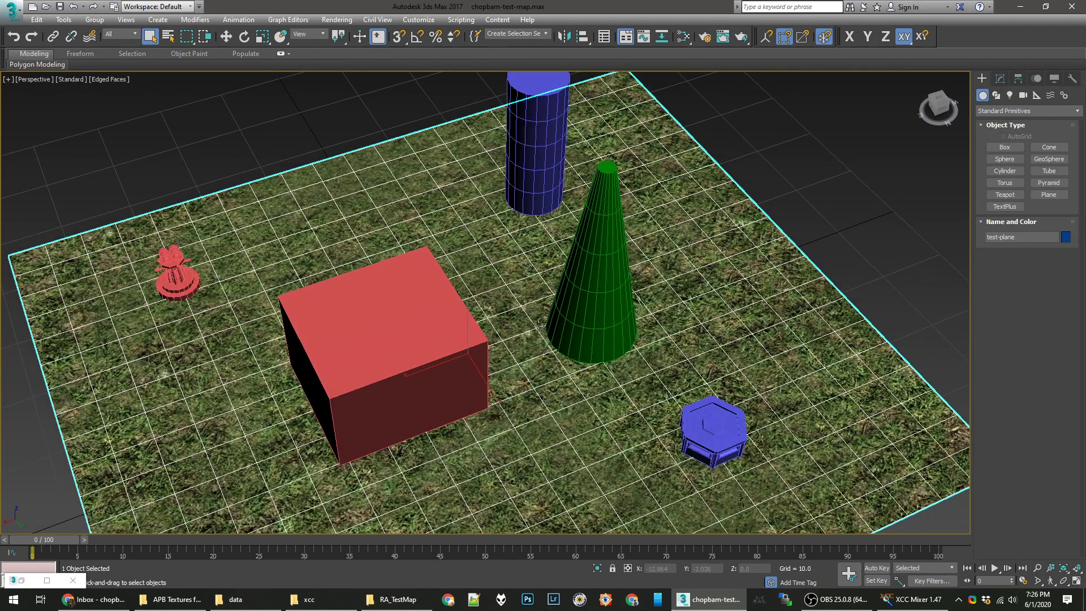
middle_drag(490, 365, 525, 327)
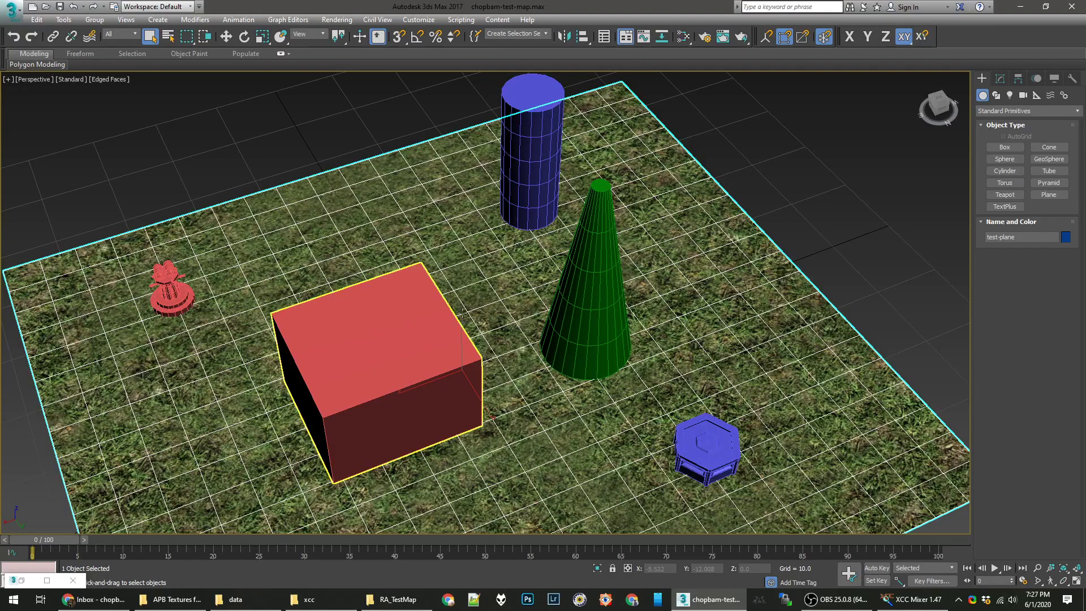
mouse_move(496, 289)
middle_down()
mouse_move(611, 262)
mouse_move(388, 266)
mouse_move(502, 211)
mouse_move(451, 324)
mouse_move(482, 289)
middle_up()
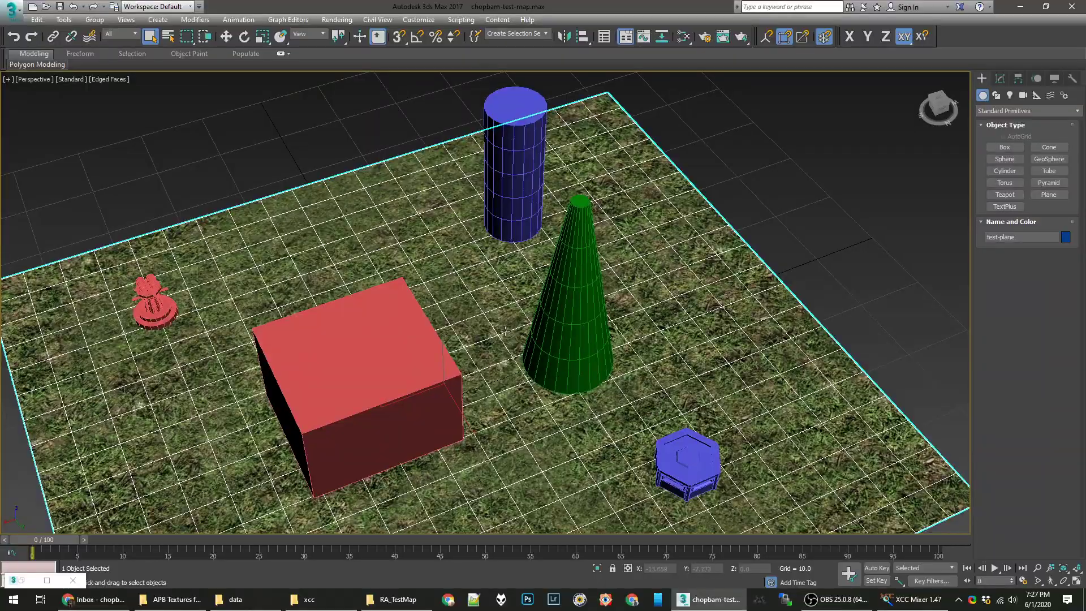
alt+middle_drag(479, 351, 587, 345)
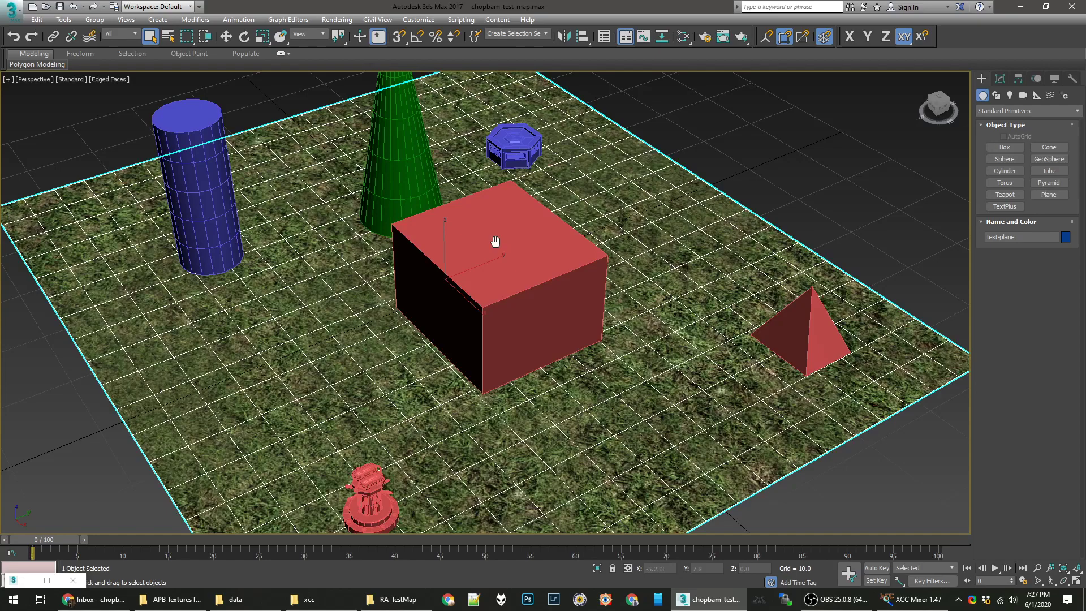
middle_drag(496, 242, 547, 315)
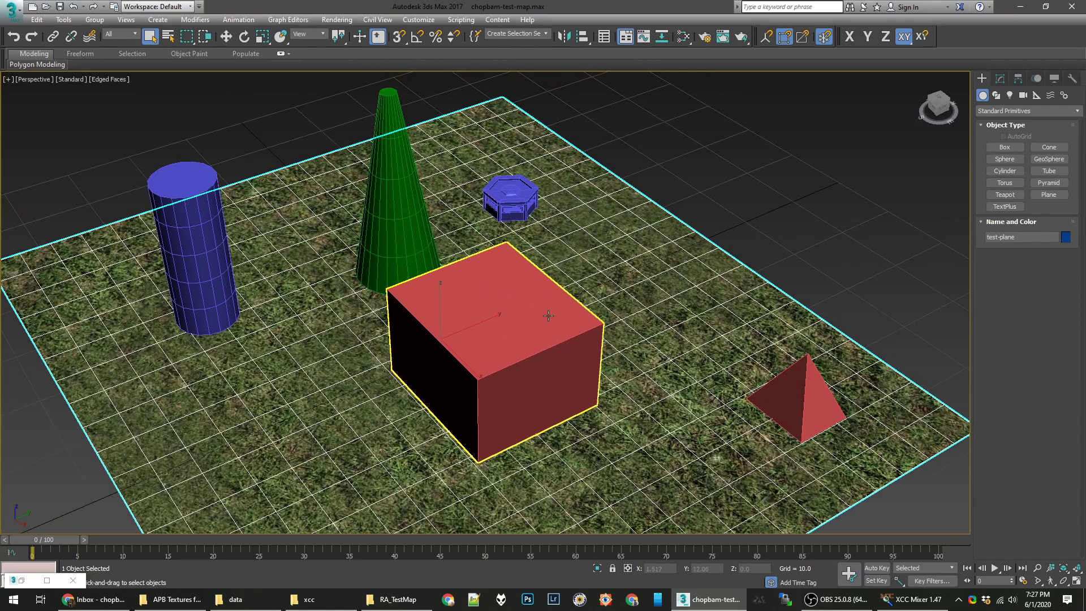
scroll(534, 338, up, 8)
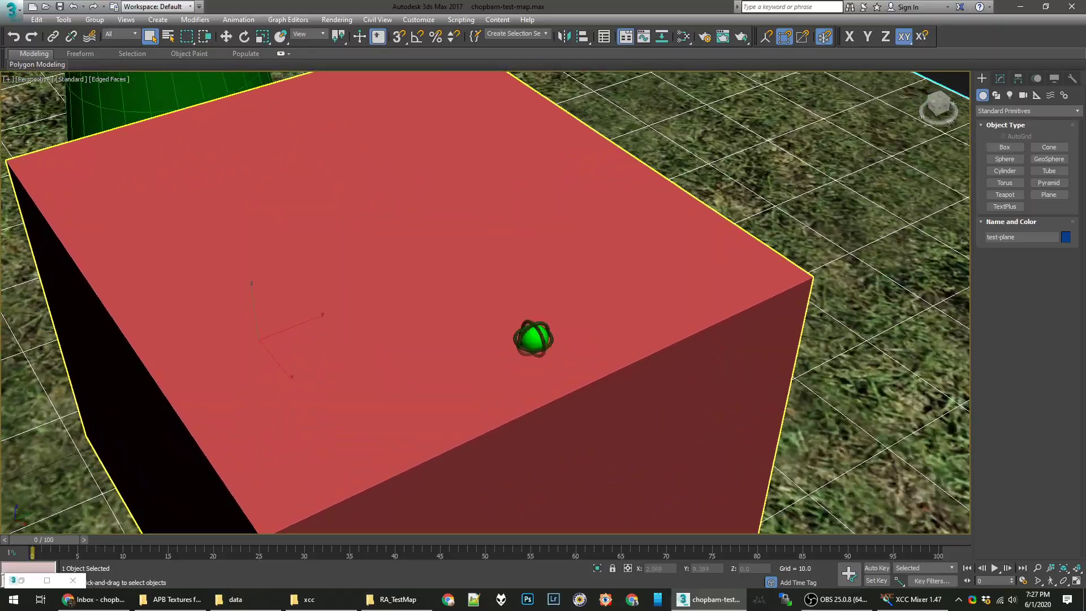
scroll(533, 338, down, 10)
scroll(533, 338, up, 8)
scroll(533, 338, down, 5)
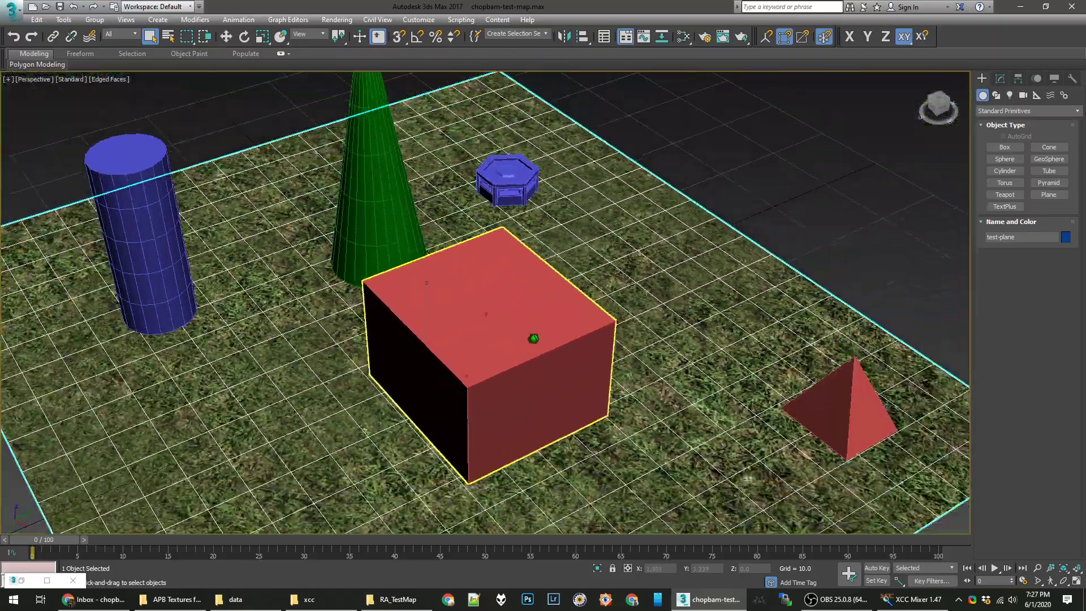
scroll(533, 338, down, 5)
Select the red box, frame it in the Perspective viewport, and clear the selection.
click(532, 339)
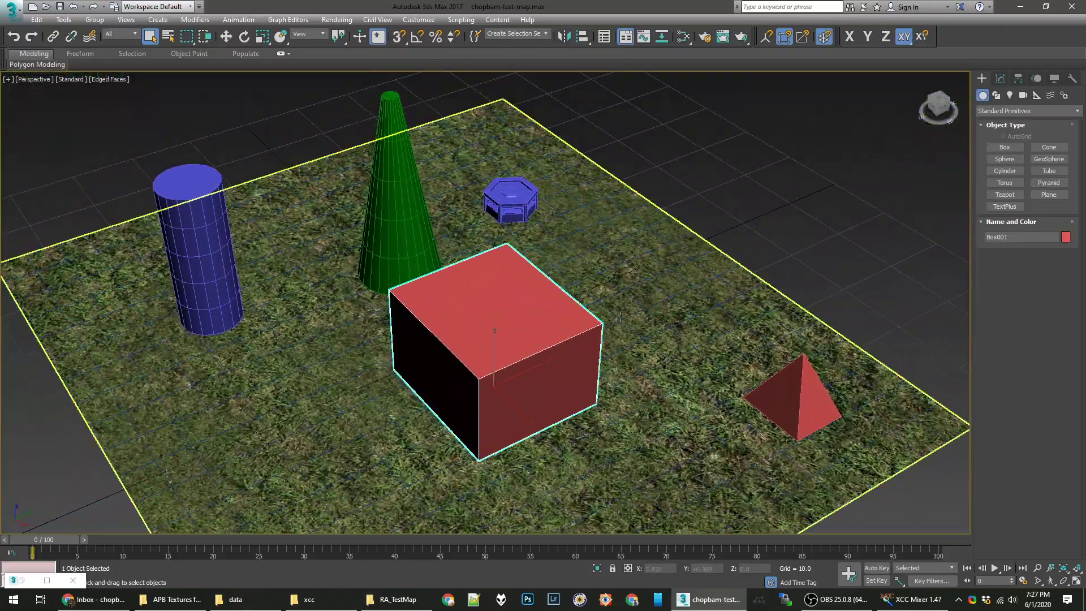
middle_drag(620, 317, 300, 238)
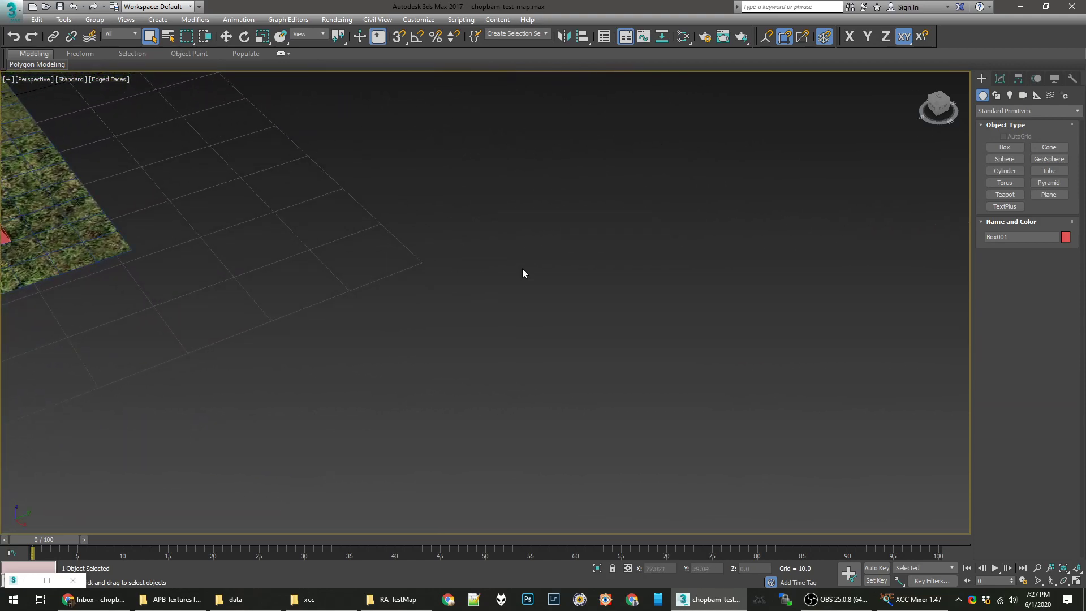
key(z)
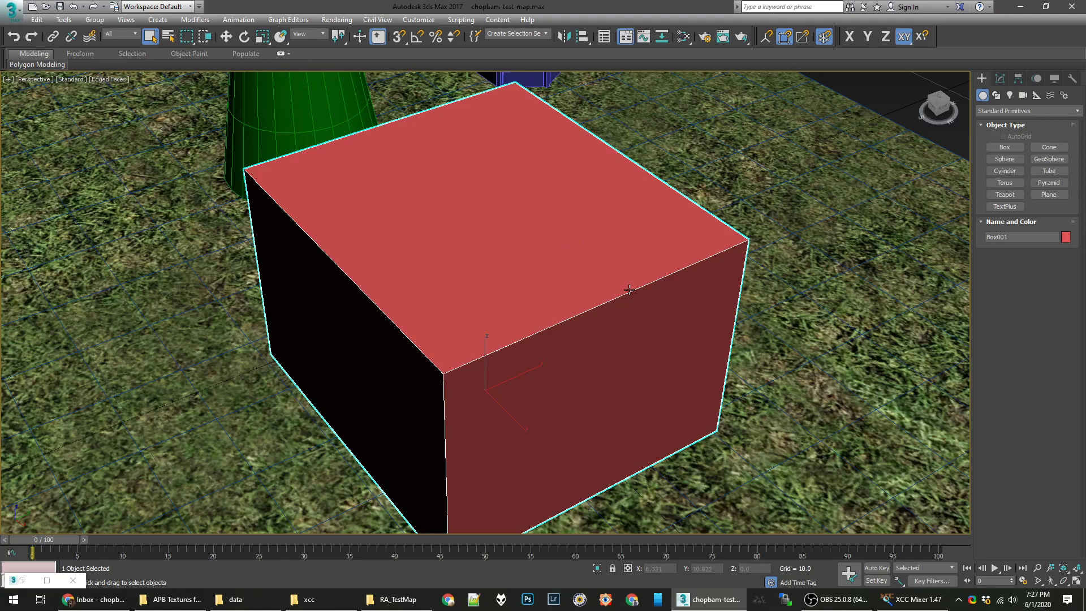
scroll(642, 288, down, 7)
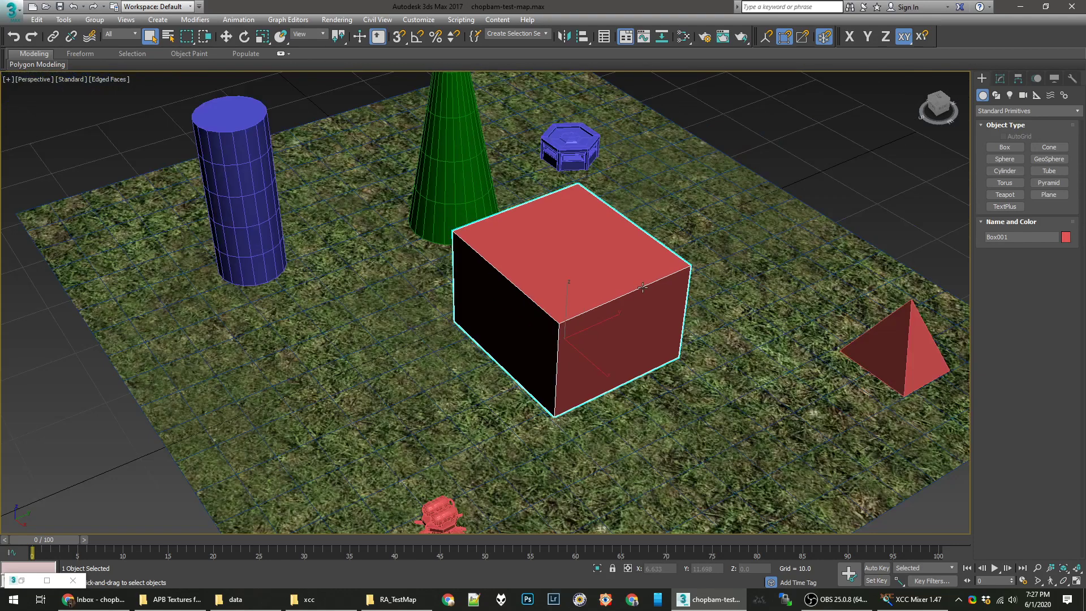
click(744, 191)
scroll(755, 241, up, 2)
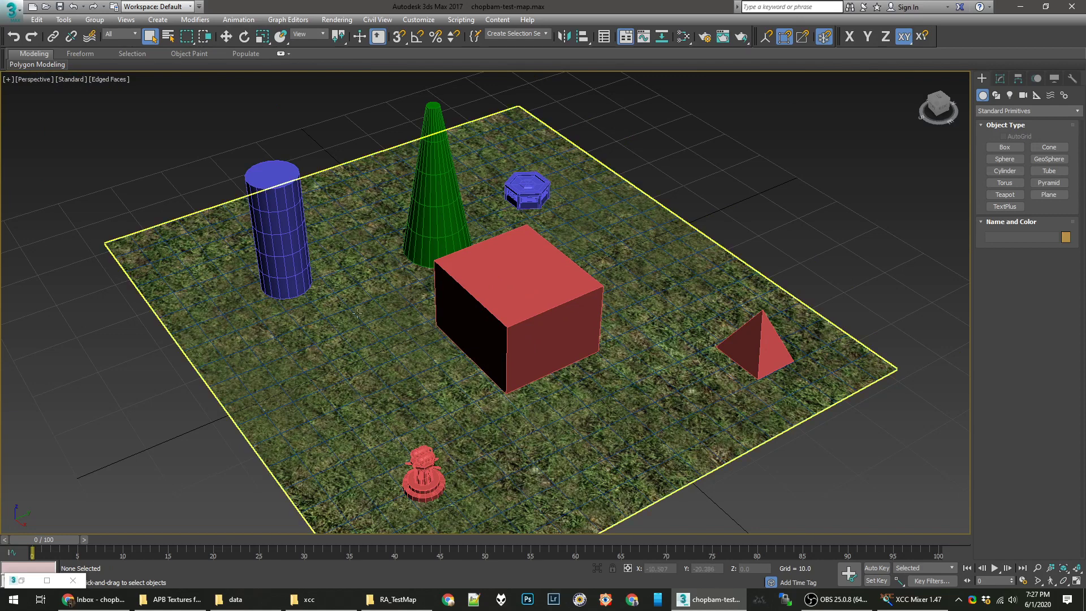
Inspect the grass texture on the ground plane up close, from above and near ground level beside the box and cone.
click(394, 321)
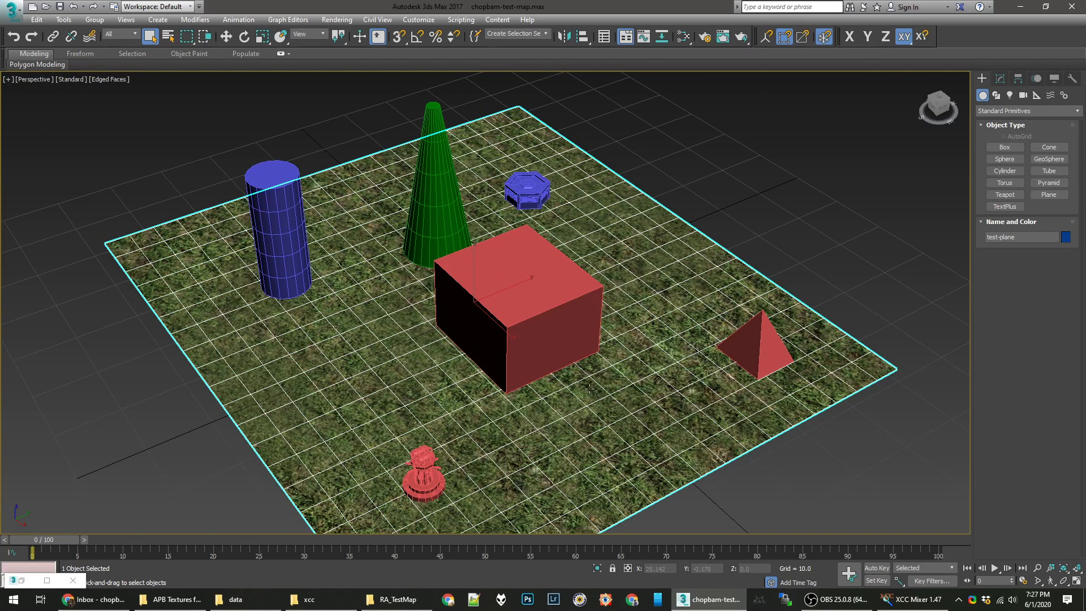
alt+middle_drag(588, 388, 594, 326)
scroll(595, 327, down, 2)
click(699, 256)
scroll(547, 301, up, 8)
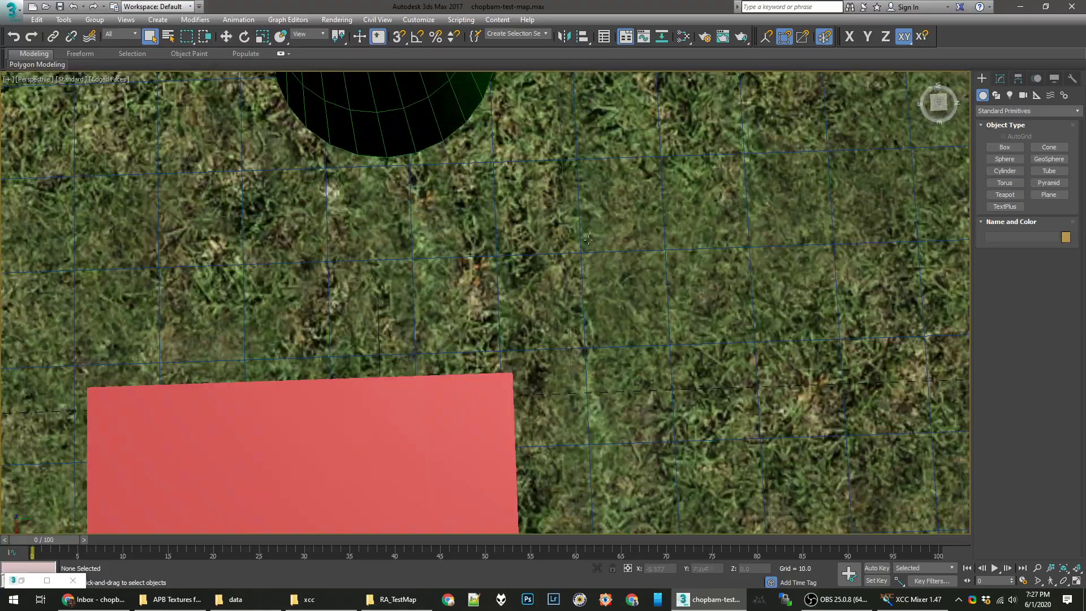
scroll(640, 188, up, 2)
middle_drag(641, 189, 463, 300)
middle_drag(463, 300, 443, 298)
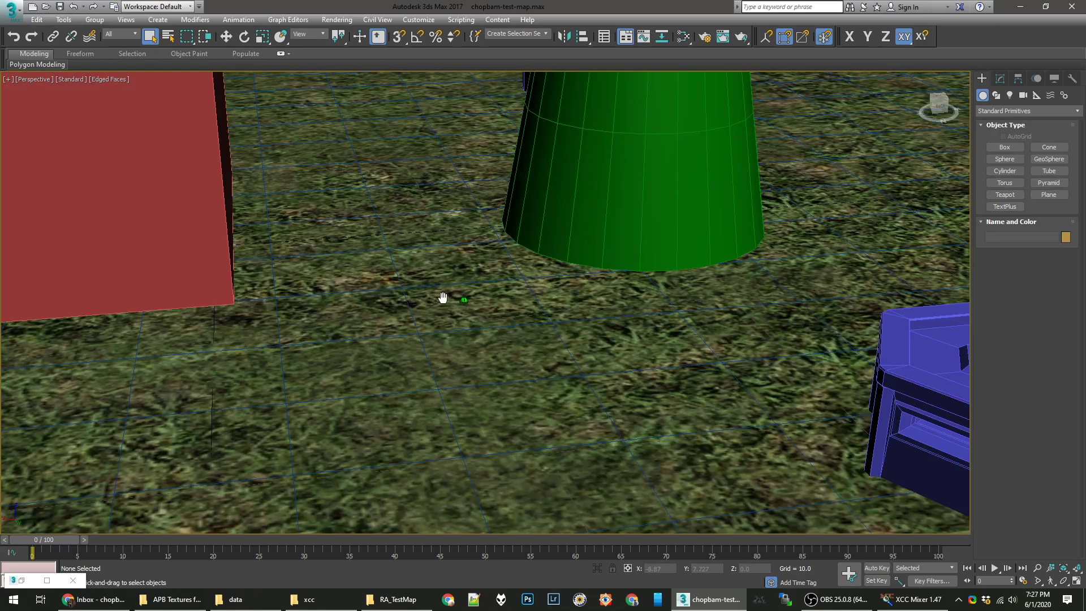
scroll(424, 294, up, 6)
Turn off edged faces in the Perspective viewport and select the grass-textured ground plane.
key(F4)
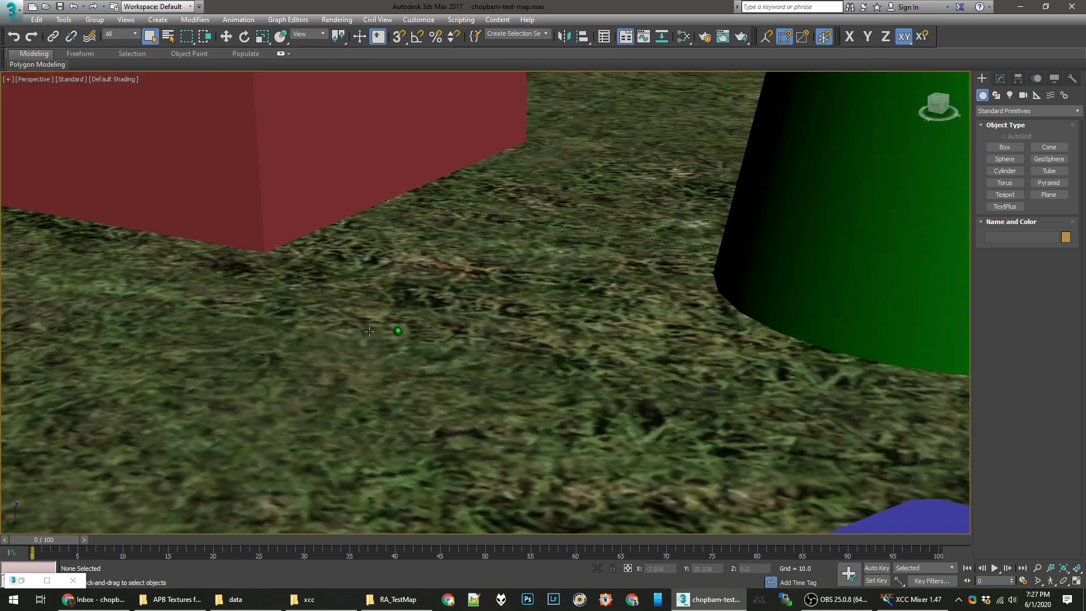
alt+middle_drag(369, 331, 556, 365)
alt+middle_drag(557, 365, 560, 391)
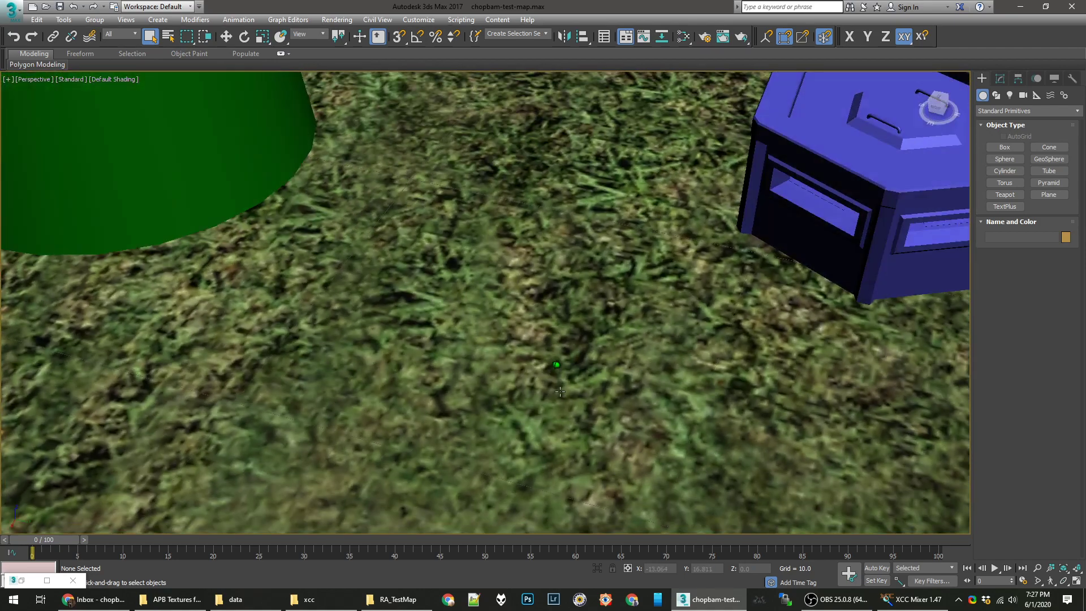
scroll(560, 392, down, 12)
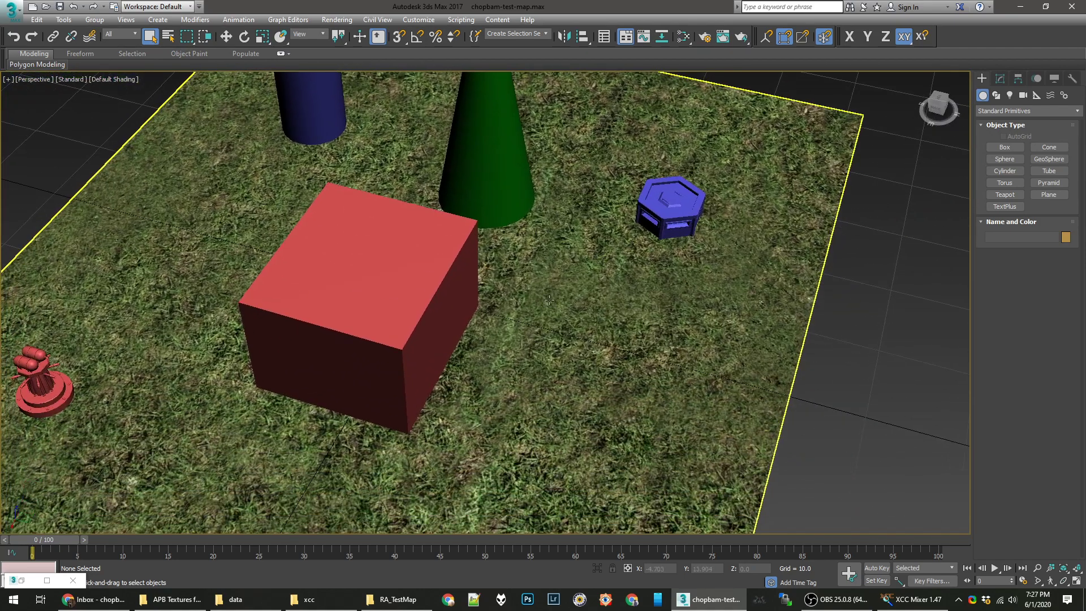
scroll(549, 300, down, 4)
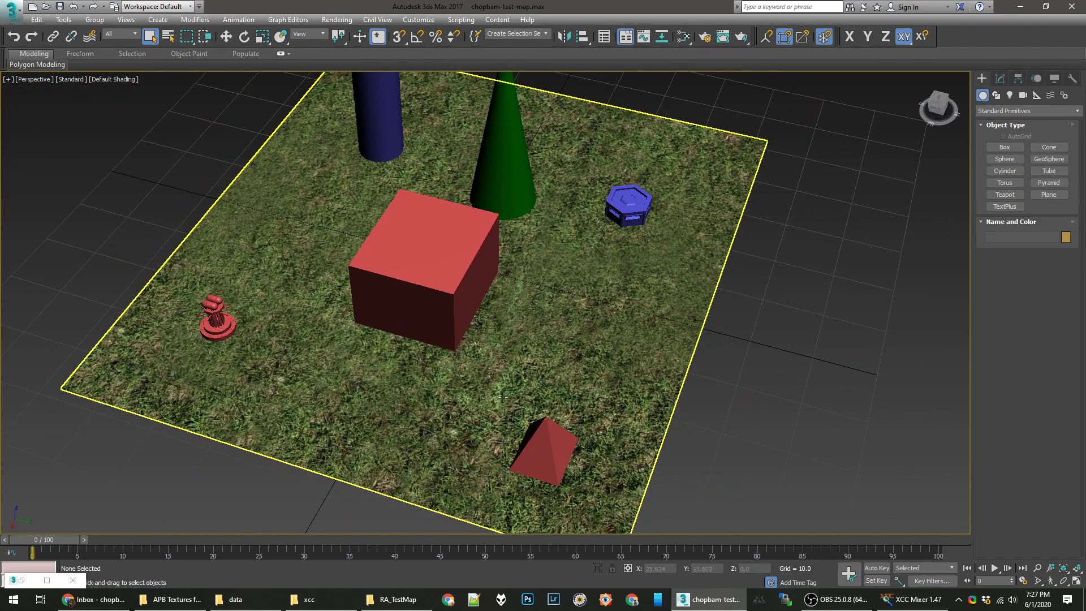
click(584, 262)
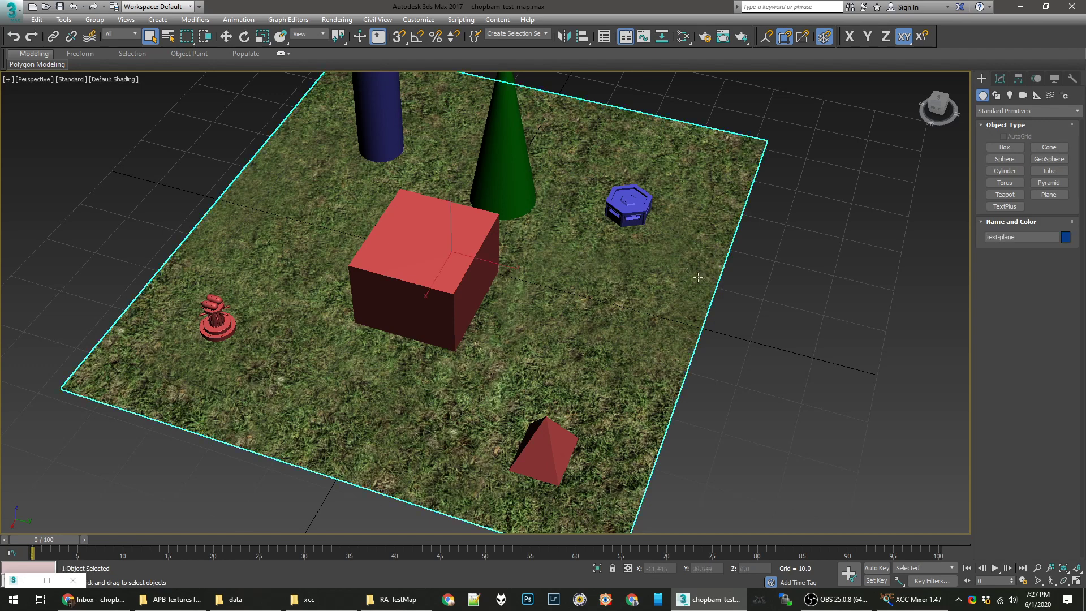
Turn on edged faces in the Perspective viewport and convert the ground plane to an Editable Poly.
key(F4)
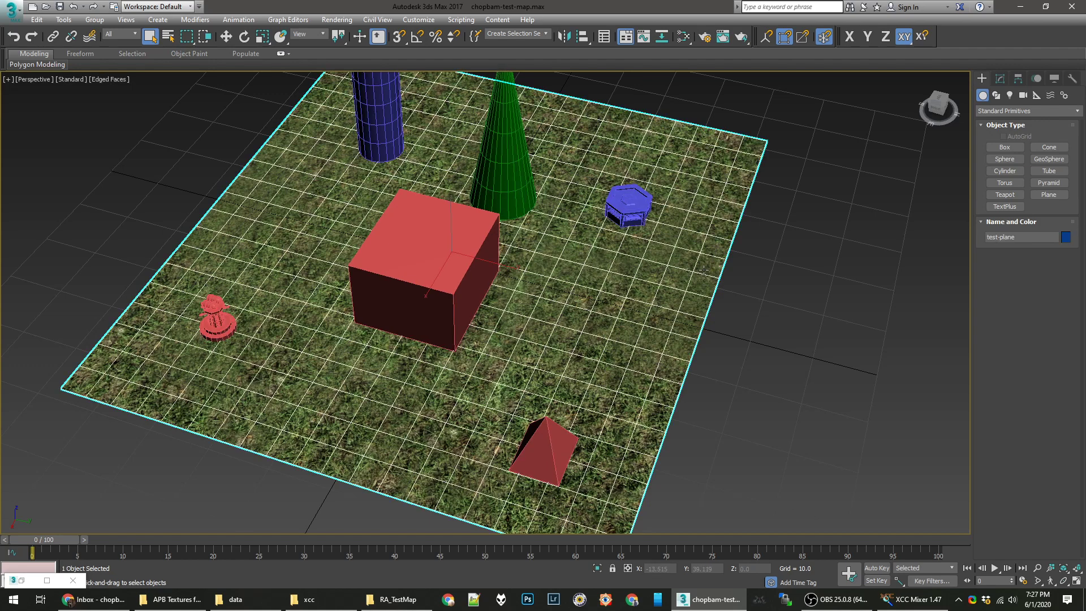
click(1001, 78)
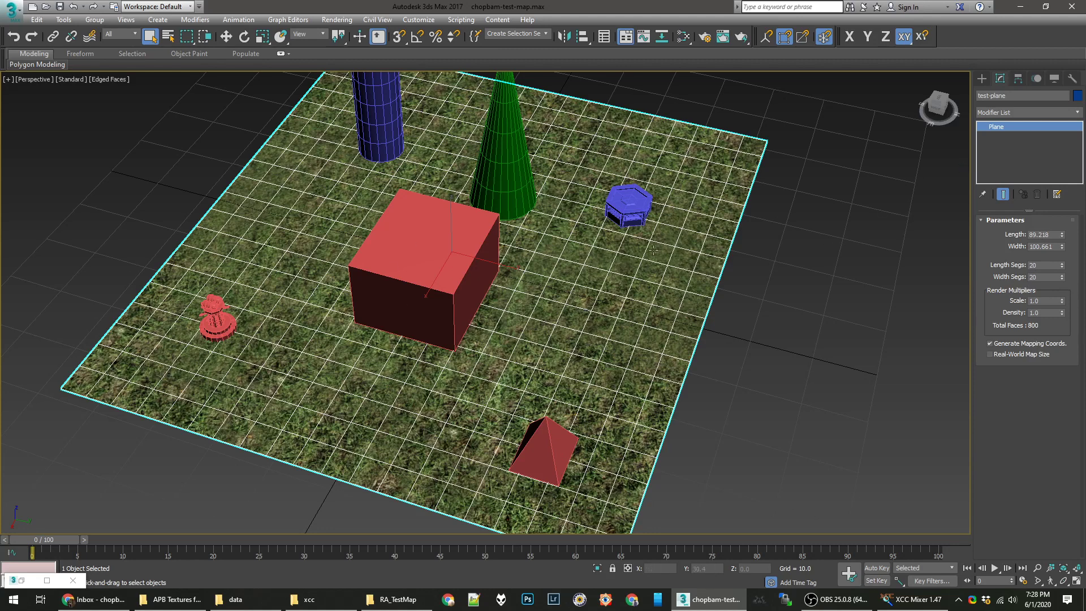
right_click(1002, 126)
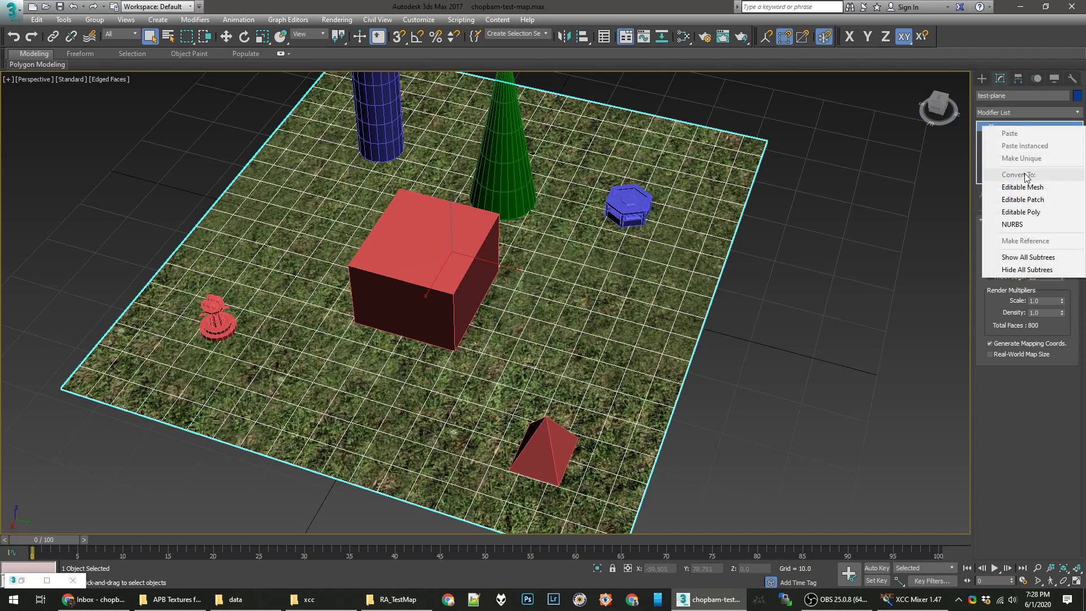
click(1027, 215)
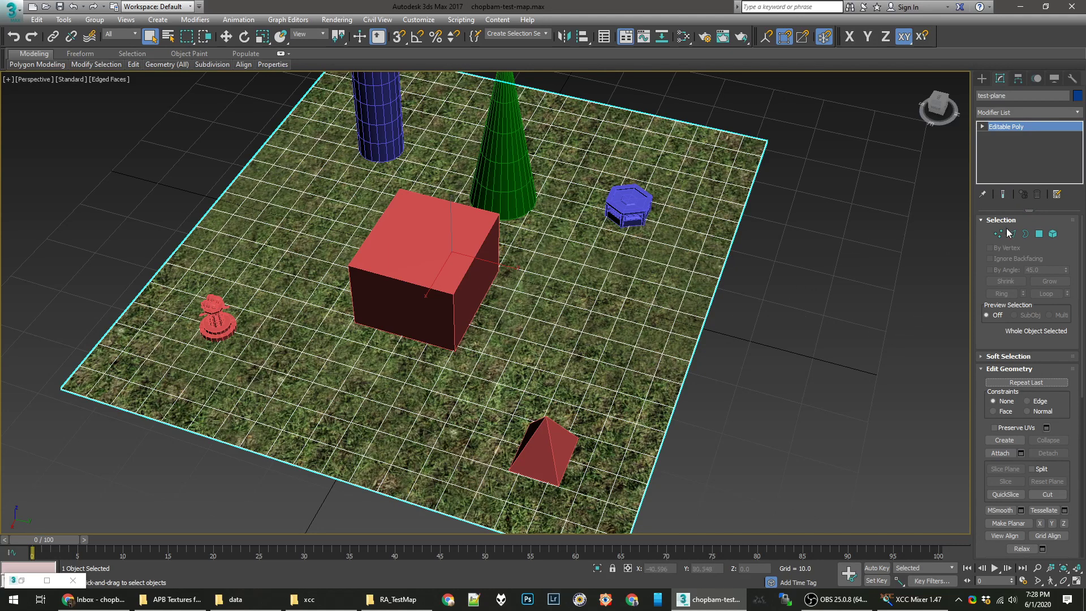
scroll(1017, 439, down, 5)
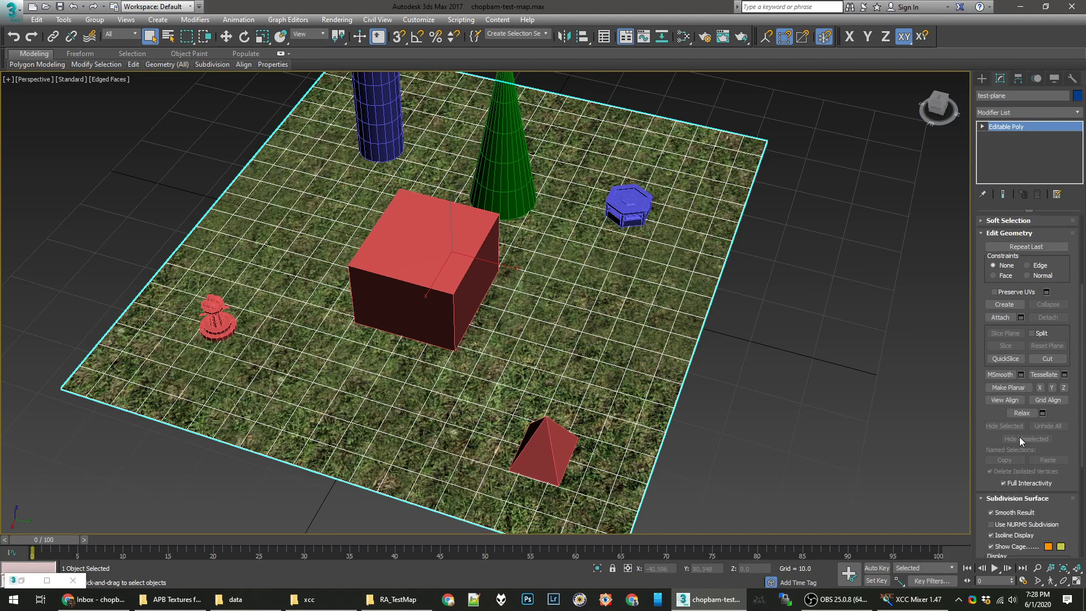
scroll(1019, 437, up, 5)
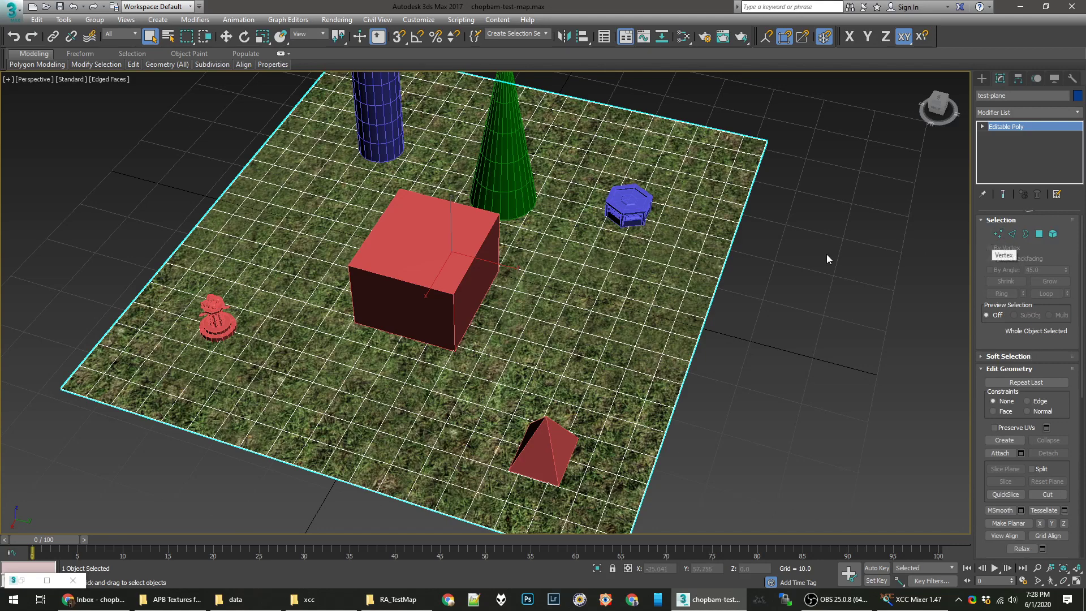
middle_drag(653, 376, 690, 375)
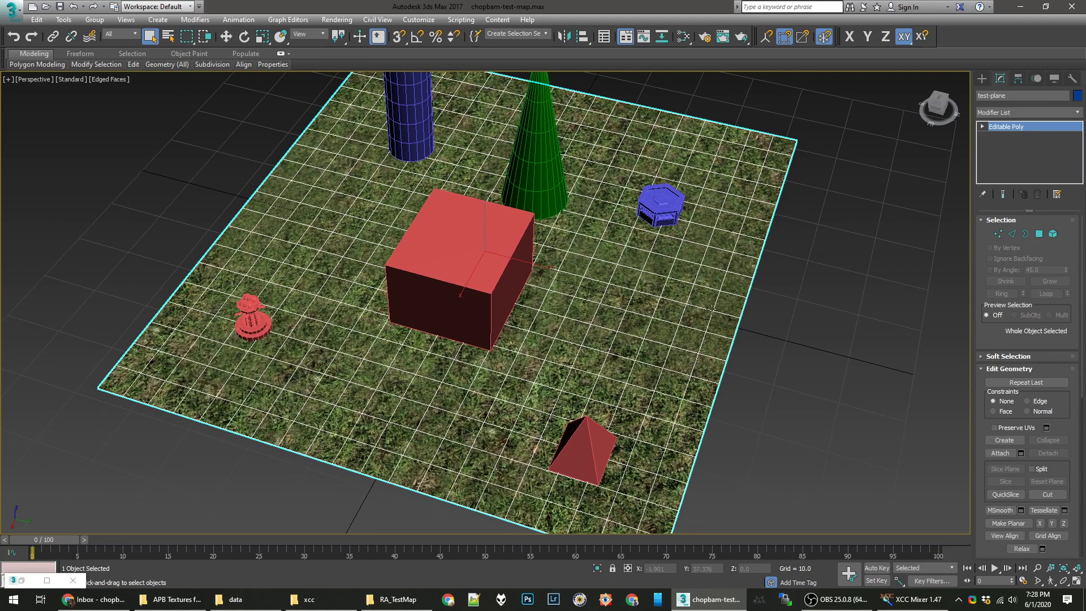
middle_drag(743, 255, 737, 280)
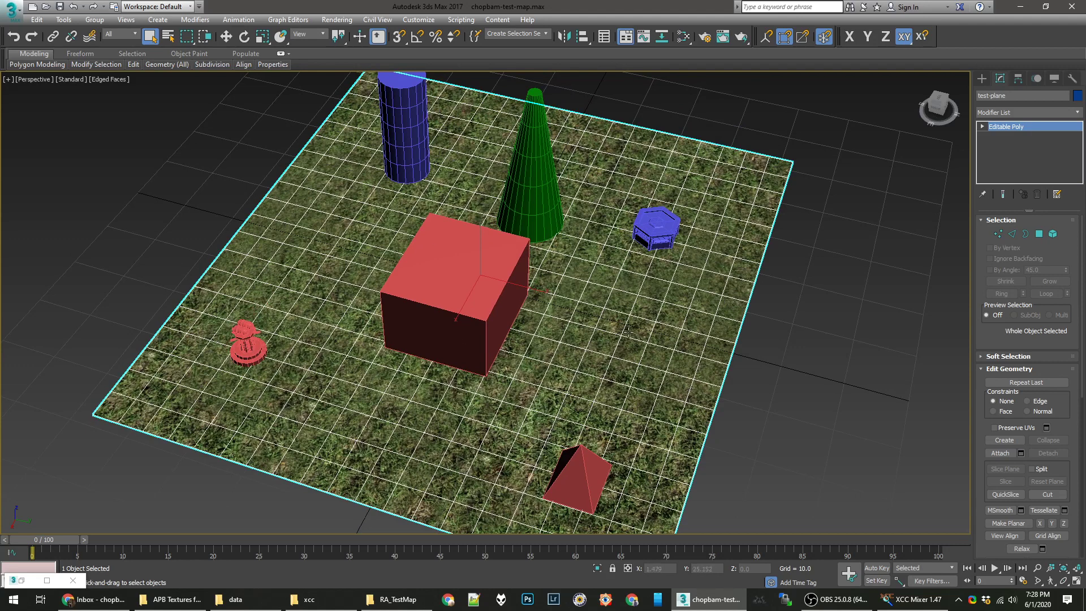
Add a UVW Map modifier to the ground plane above its Editable Poly base.
click(1004, 113)
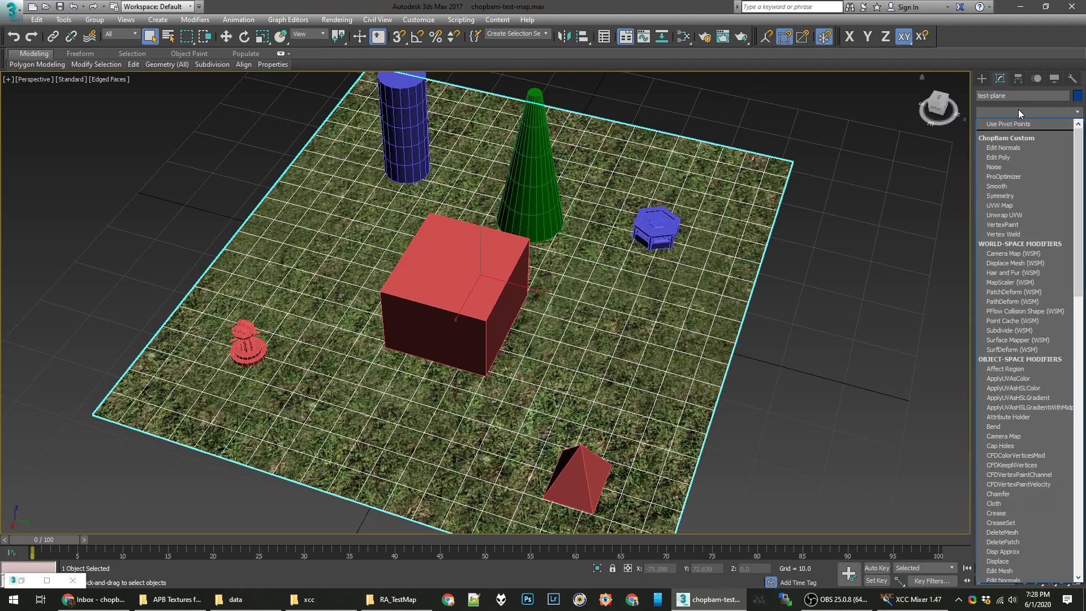
click(1023, 108)
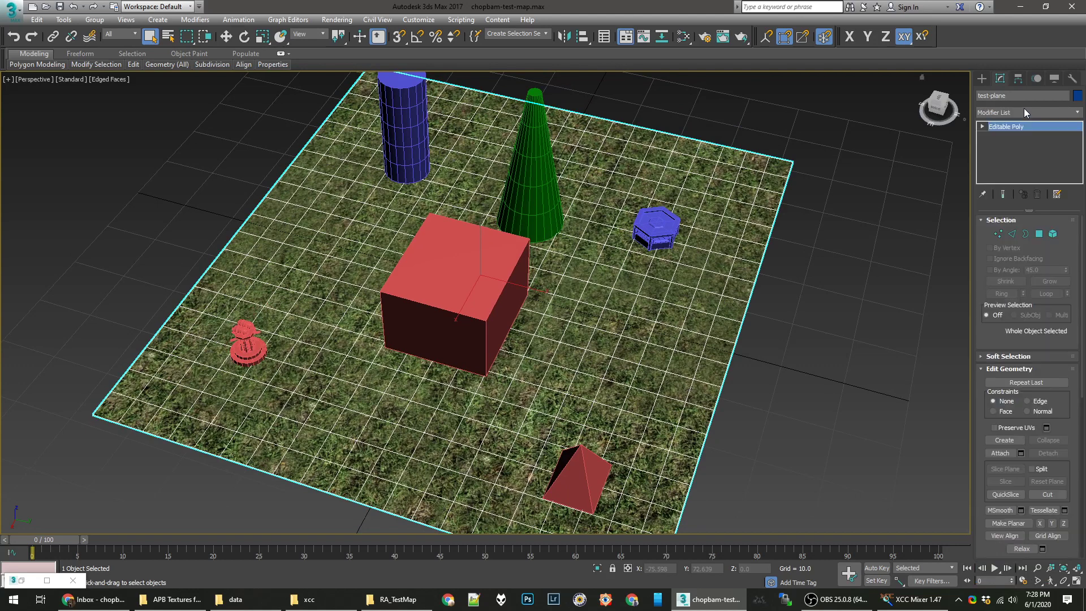
click(1077, 113)
click(1078, 114)
click(1017, 111)
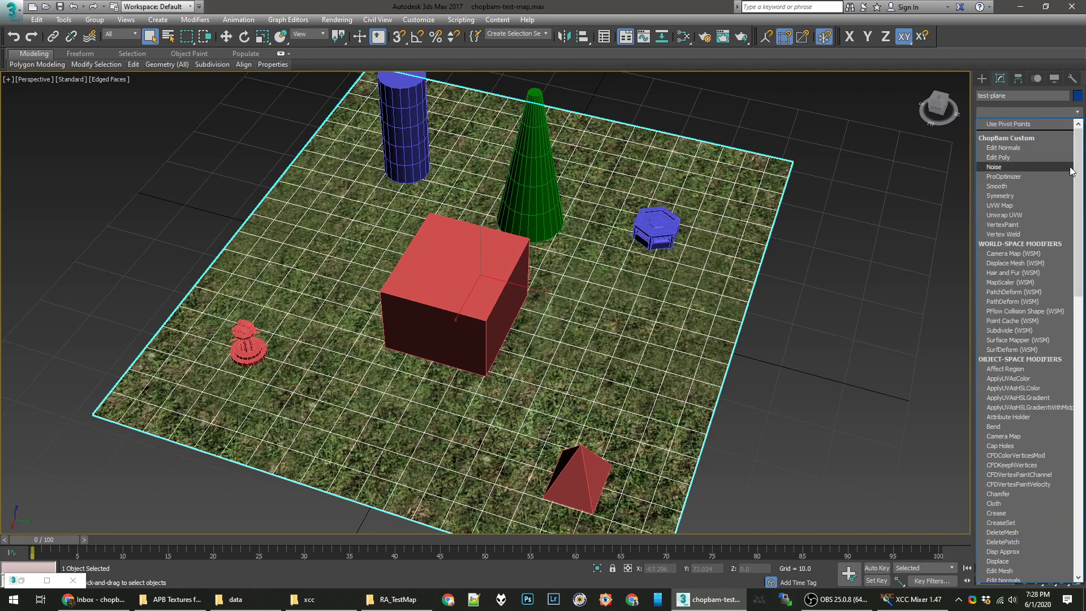
scroll(1064, 381, down, 10)
scroll(1051, 511, down, 6)
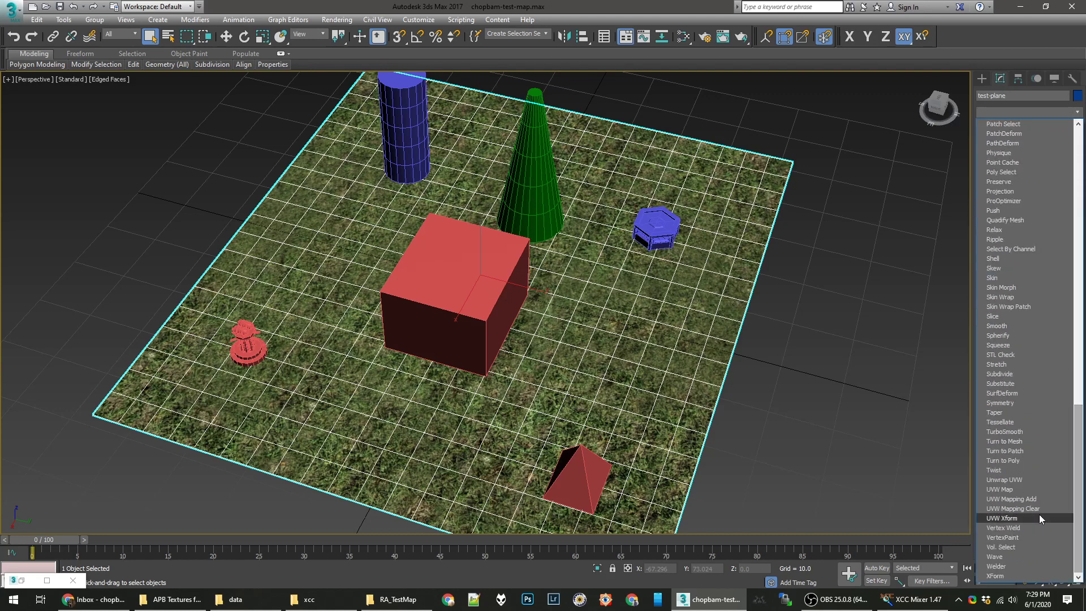
click(1016, 488)
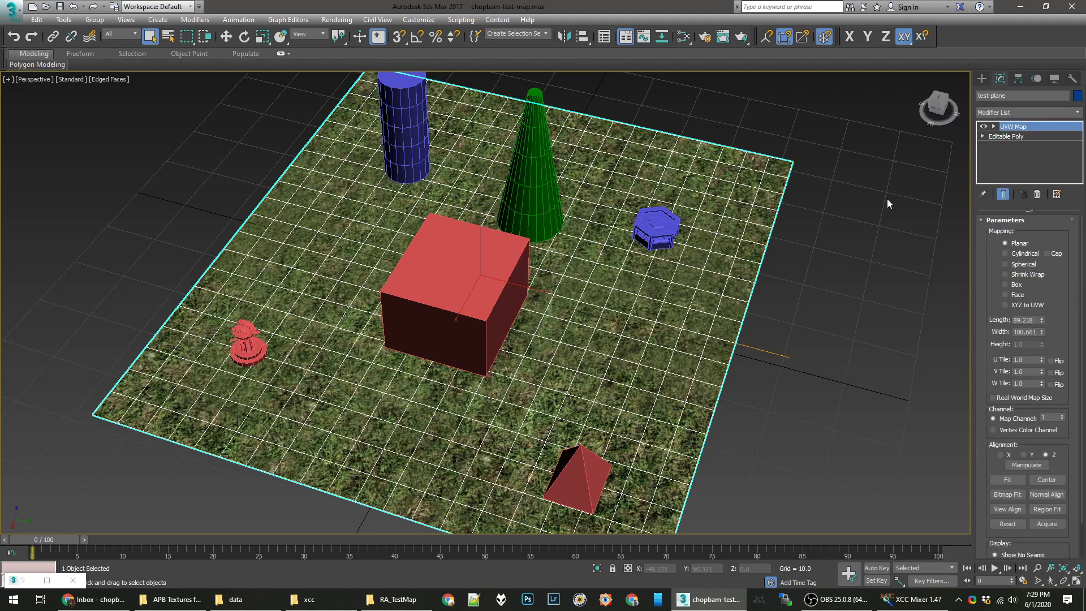
click(1023, 112)
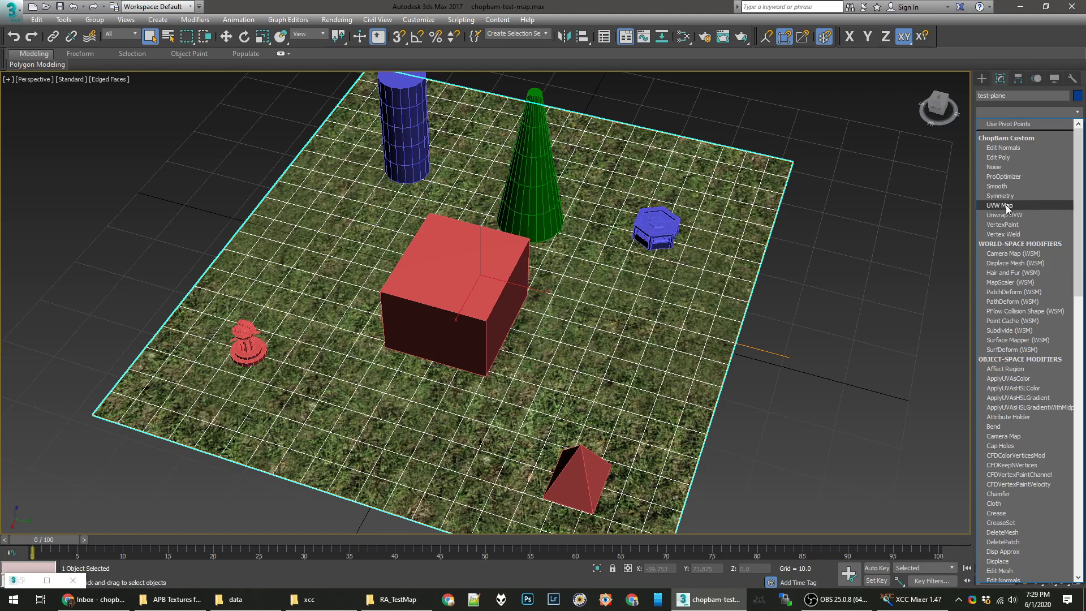
click(1005, 204)
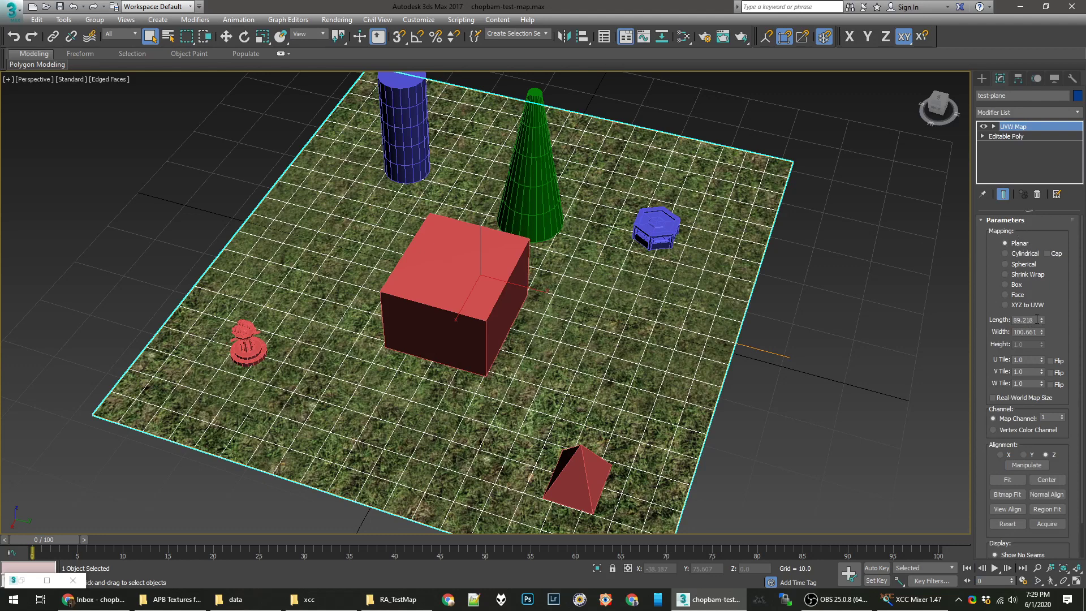
Set the ground plane's planar UVW mapping length and width to 7.0.
click(1036, 319)
text(7)
key(Tab)
text(7)
key(Tab)
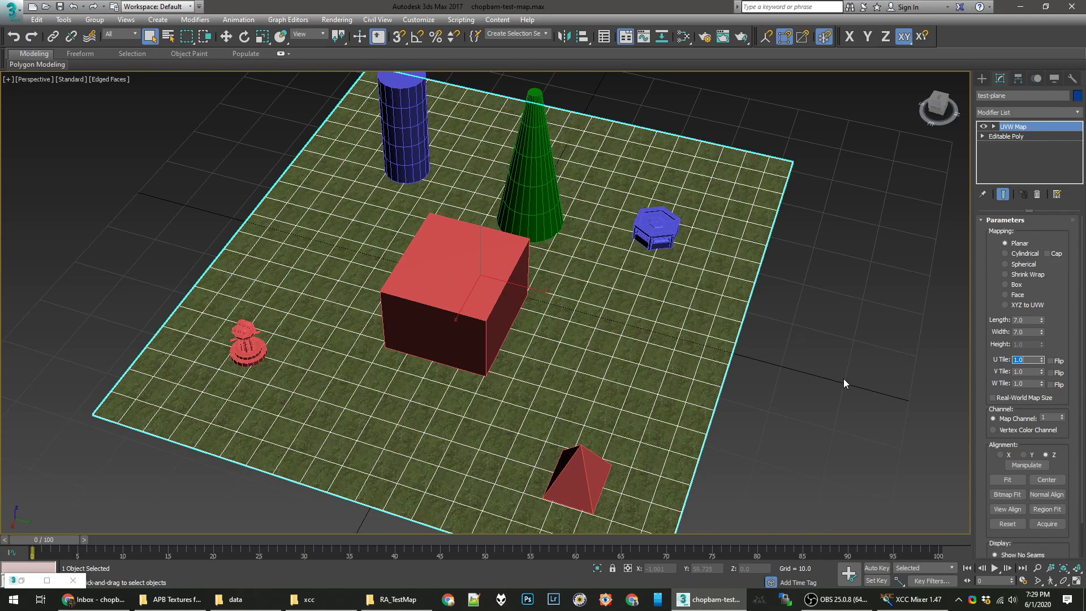
Examine the retiled grass texture up close and from afar, with and without edged faces.
scroll(489, 356, up, 10)
scroll(488, 356, up, 2)
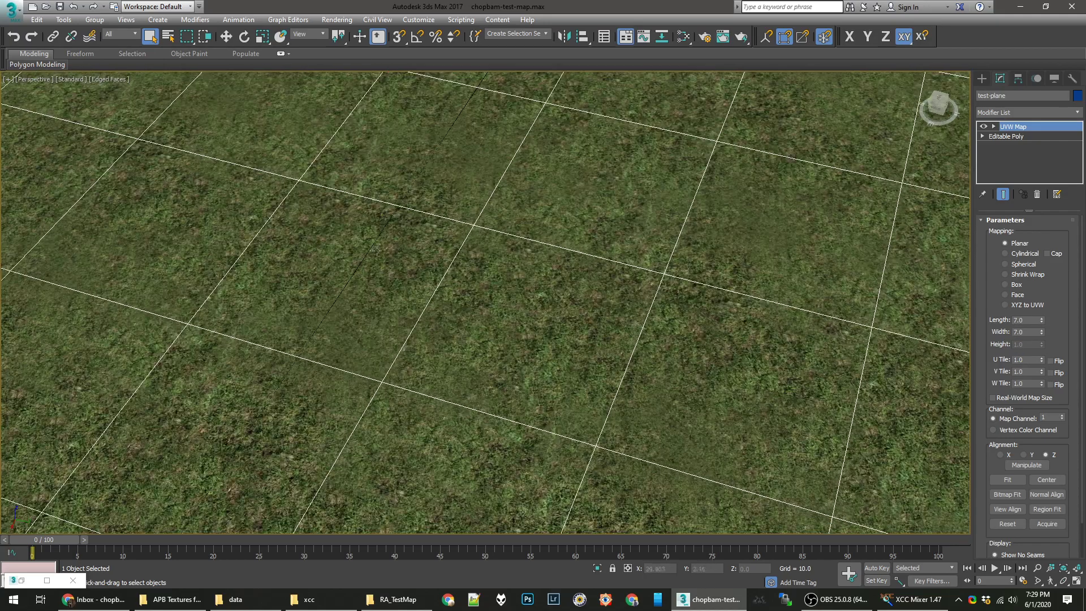
alt+middle_drag(377, 250, 486, 305)
scroll(415, 308, up, 4)
scroll(416, 307, down, 5)
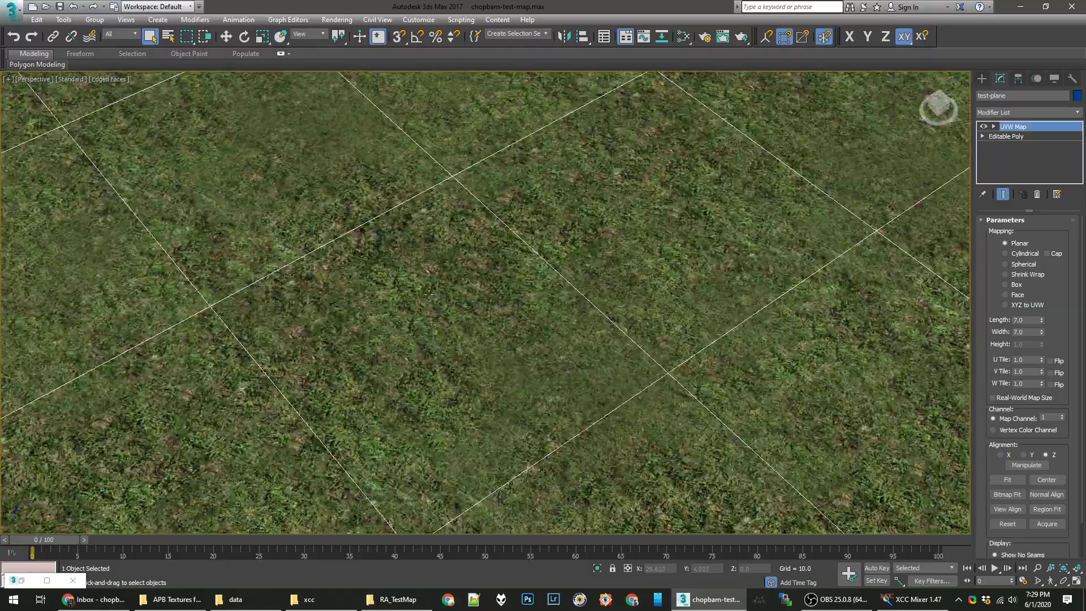
mouse_move(416, 307)
alt+middle_down()
mouse_move(519, 303)
mouse_move(439, 264)
mouse_move(449, 286)
mouse_move(582, 291)
mouse_move(557, 288)
alt+middle_up()
scroll(449, 285, down, 6)
scroll(509, 321, up, 6)
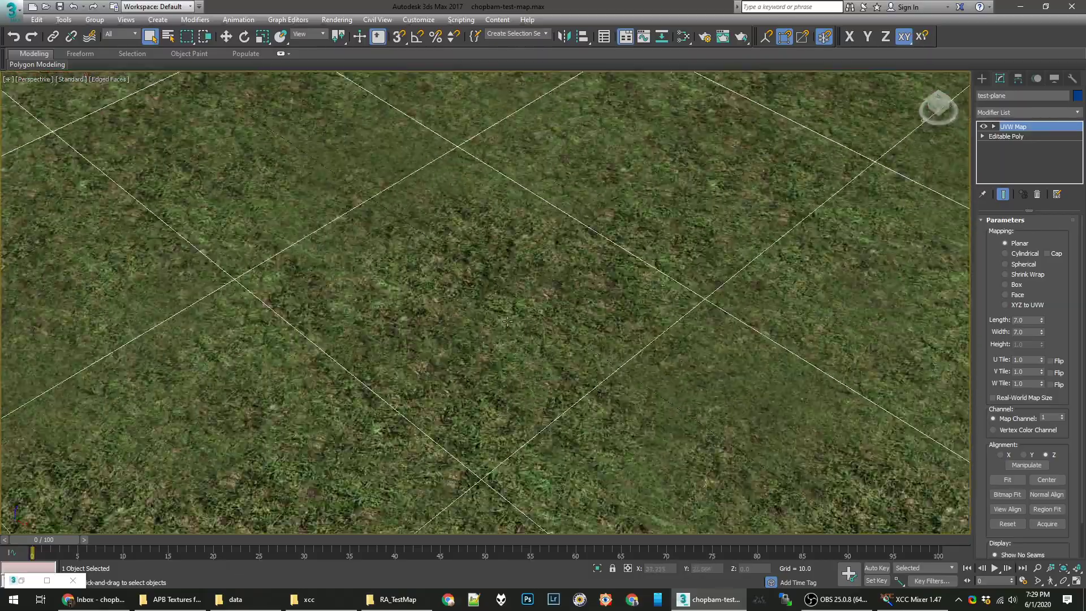
scroll(510, 320, down, 1)
alt+middle_drag(512, 322, 440, 317)
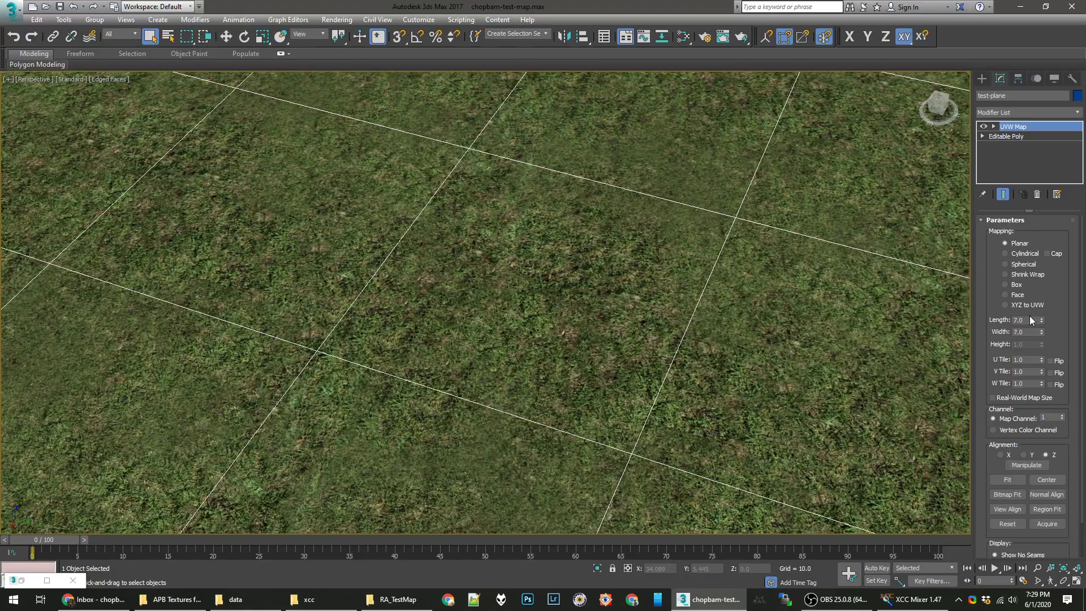
scroll(634, 280, down, 5)
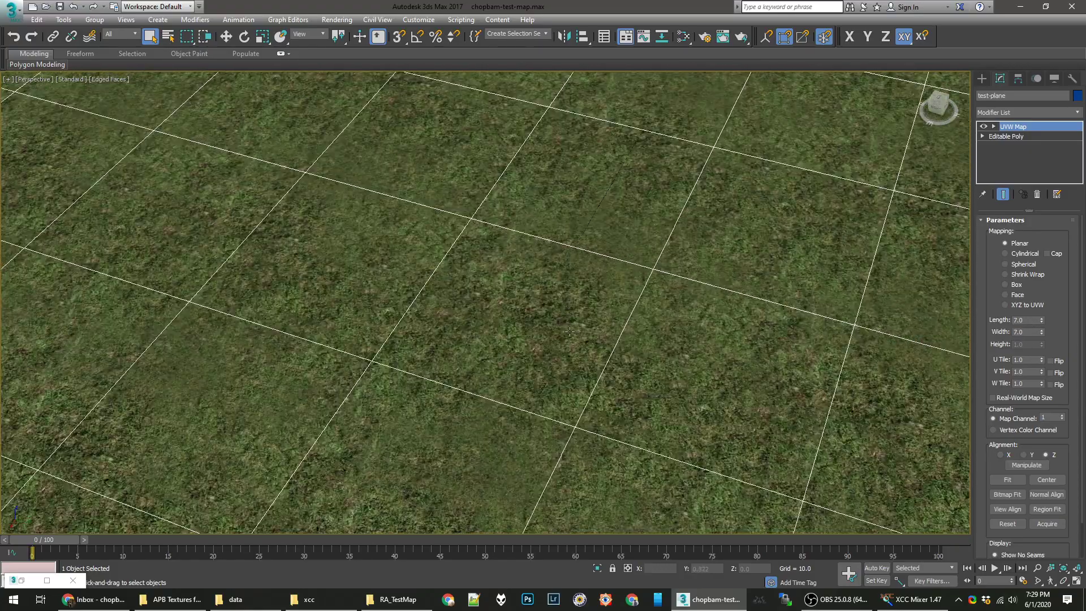
scroll(590, 344, up, 7)
key(F4)
scroll(590, 343, down, 6)
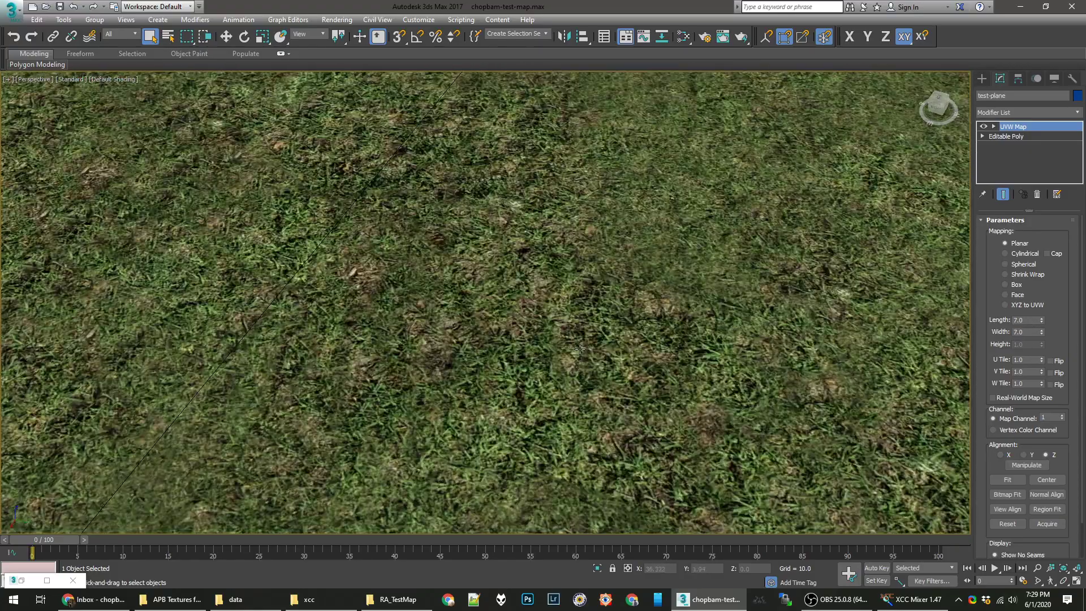
key(F4)
scroll(677, 306, down, 8)
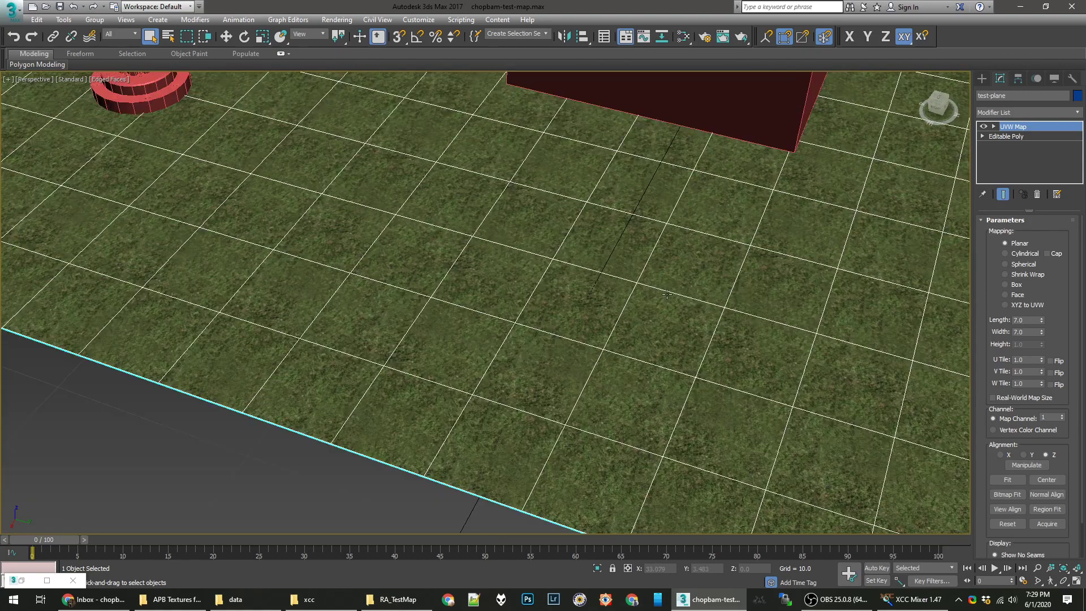
scroll(542, 321, up, 4)
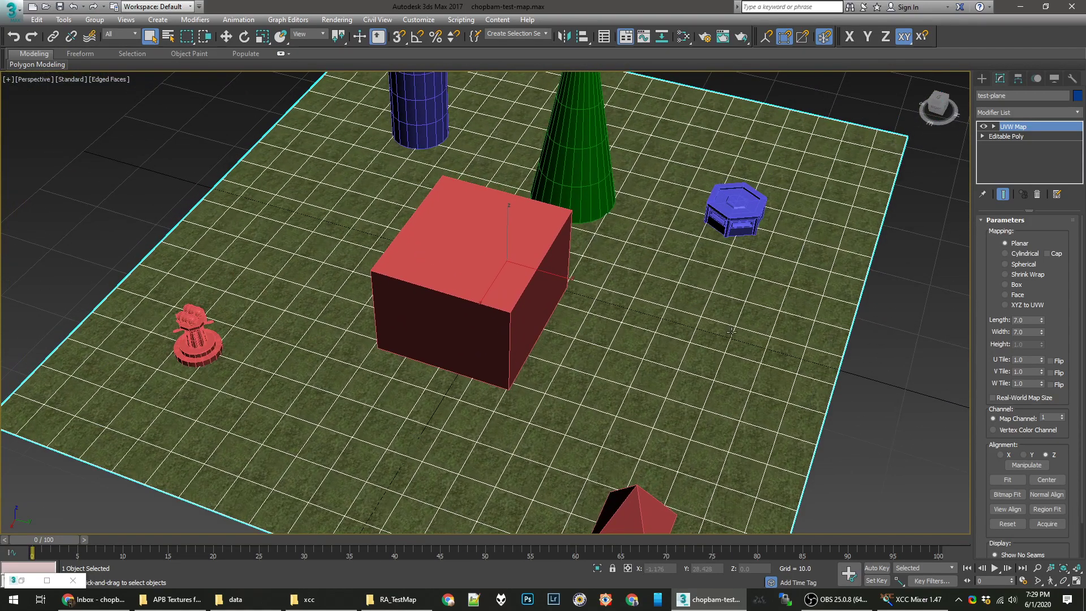
Deselect the ground plane and inspect the tiled grass around the red box from the opposite side.
click(885, 368)
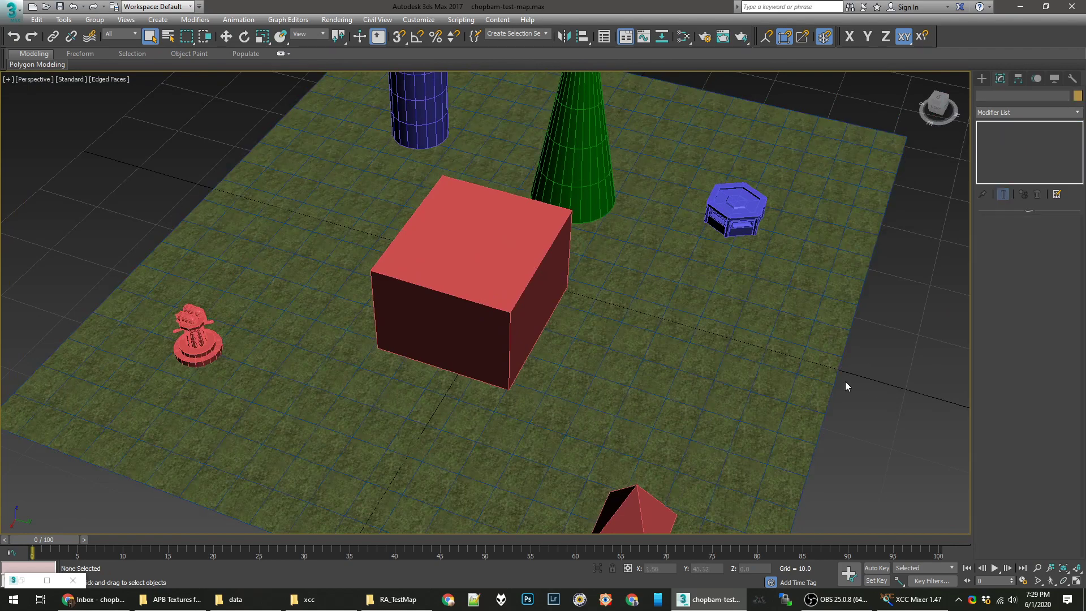
middle_drag(845, 381, 711, 362)
middle_drag(711, 142, 710, 412)
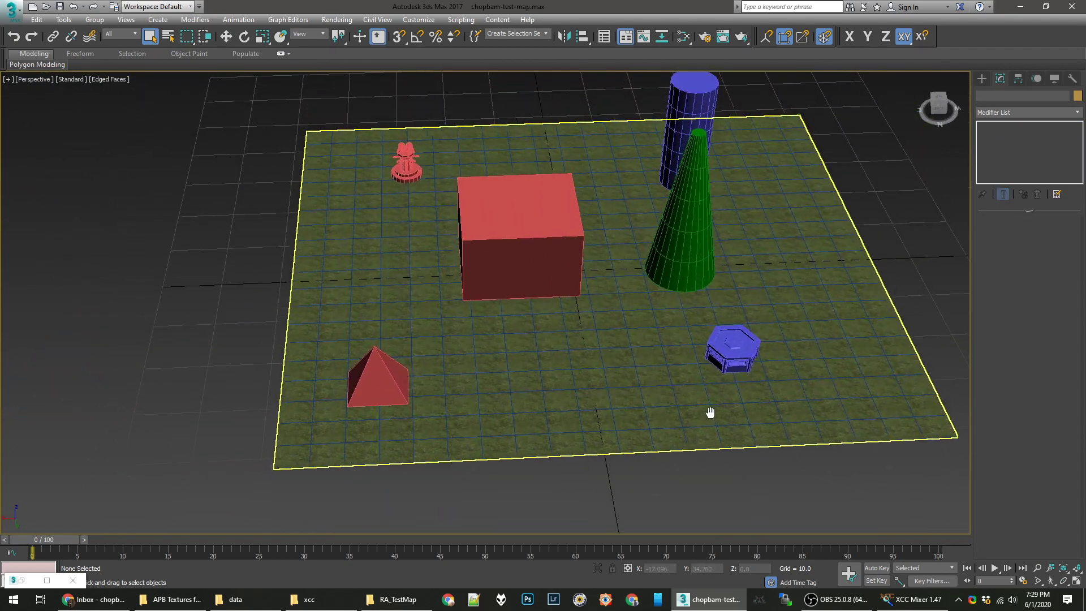
scroll(622, 283, up, 3)
middle_drag(615, 271, 686, 337)
scroll(686, 316, down, 5)
scroll(684, 307, up, 4)
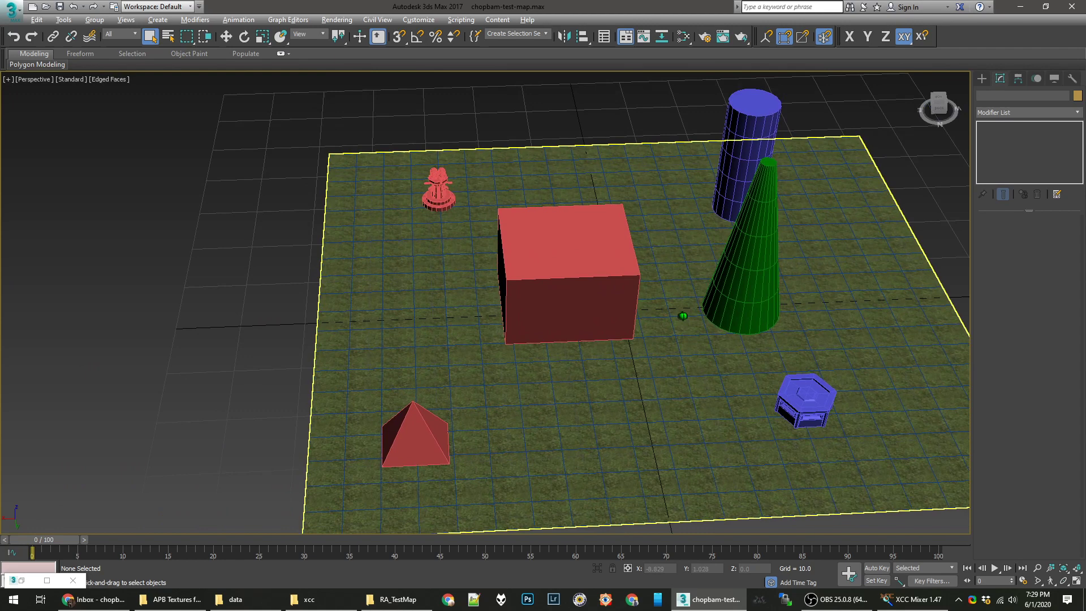
Create a second W3D material beneath grassy knoll in the Slate Material Editor and display its parameters.
key(m)
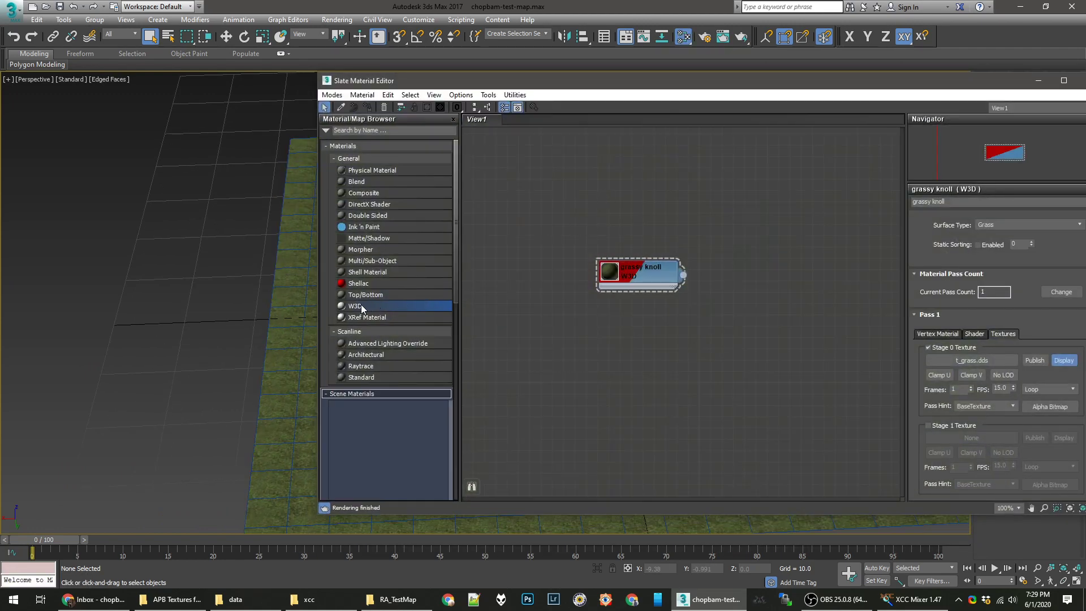
drag(362, 308, 648, 331)
double_click(648, 330)
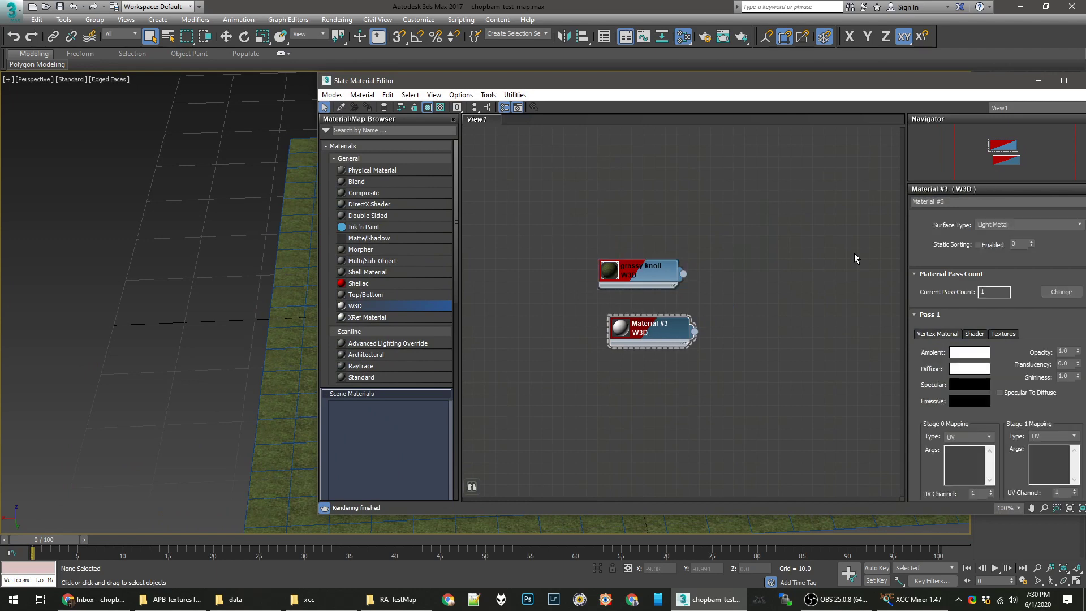
drag(956, 85, 818, 77)
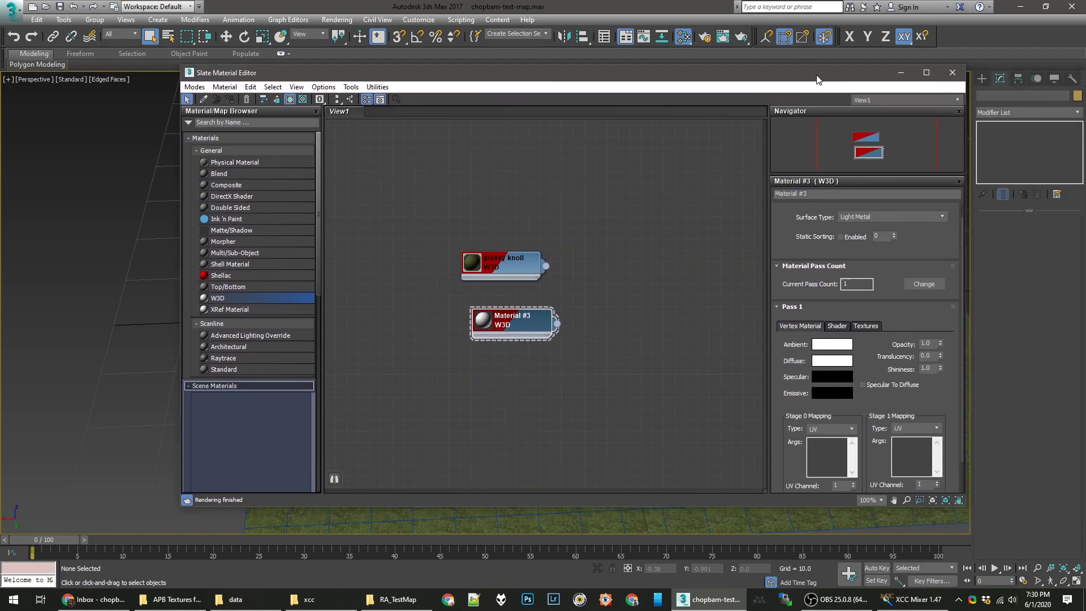
Load t_metal_light.dds as the new W3D material's Stage 0 texture and move the material editor aside to expose the red box.
click(871, 219)
click(871, 219)
click(839, 327)
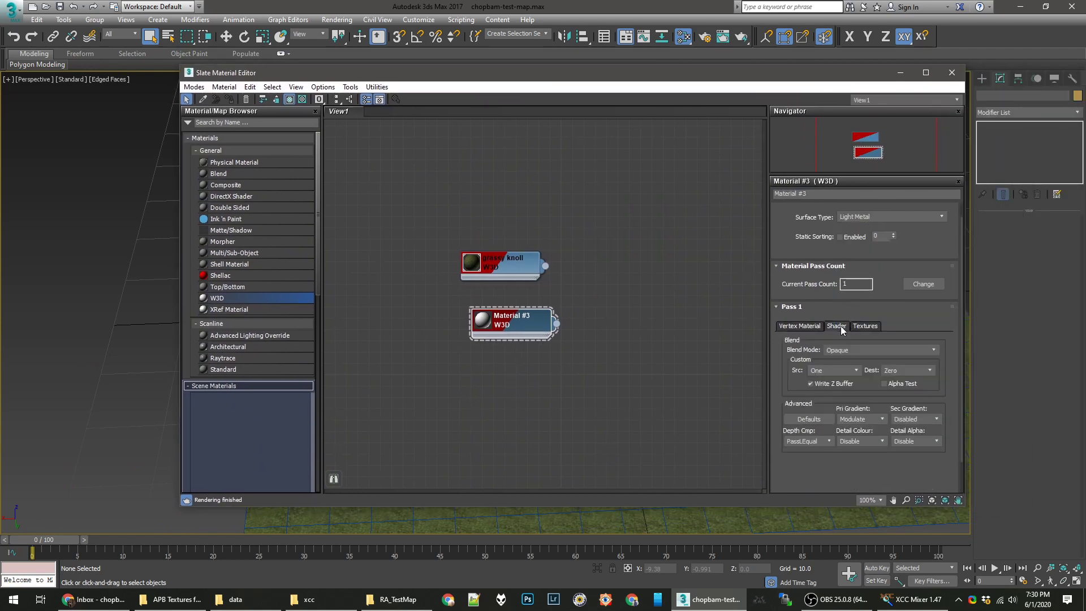
click(871, 326)
click(835, 353)
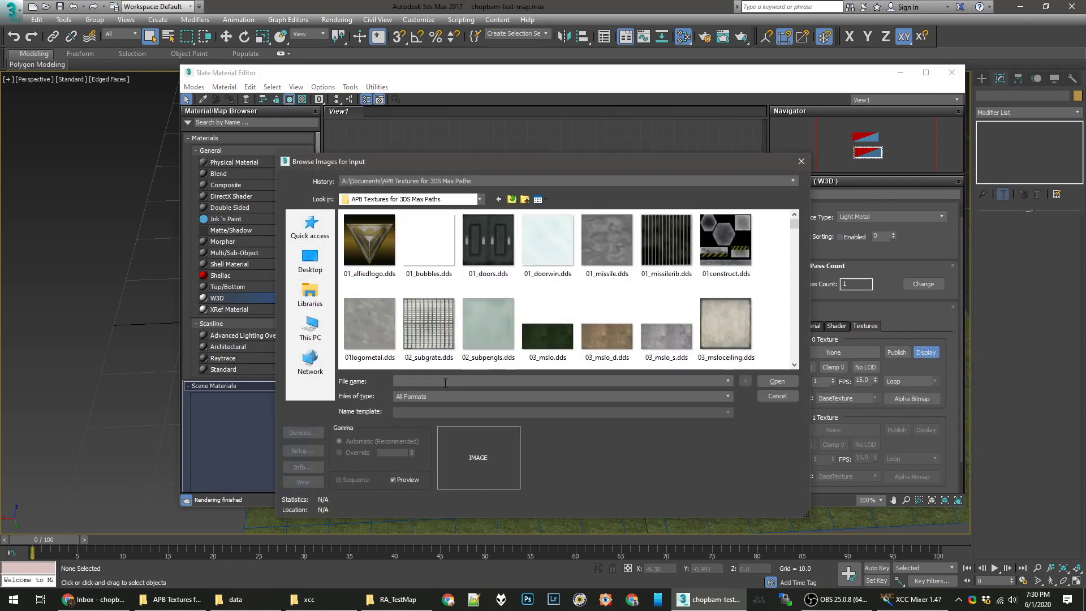
text(t_met)
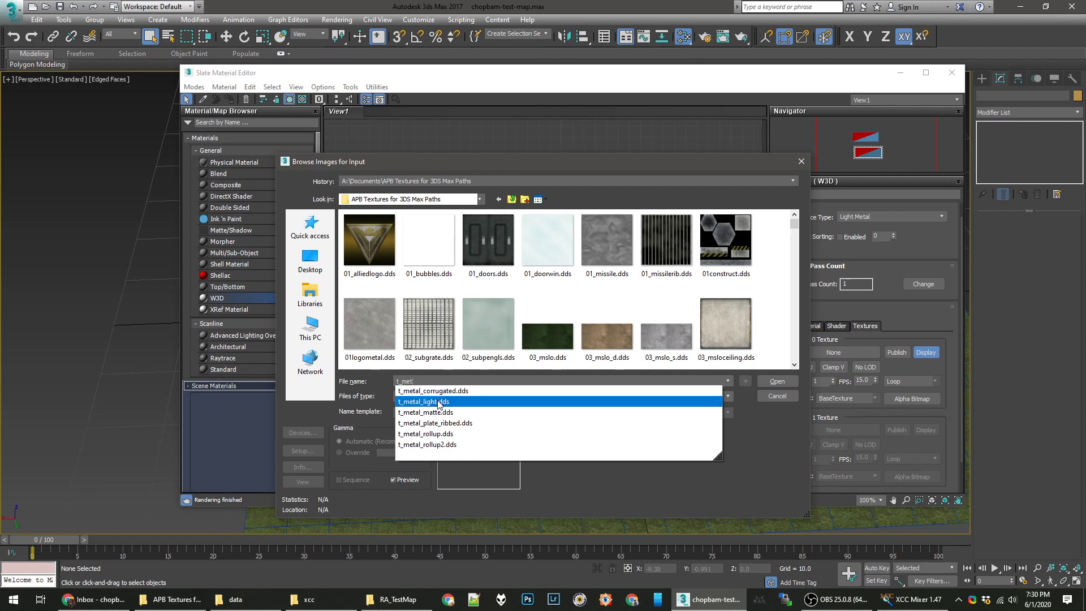
click(456, 401)
click(777, 381)
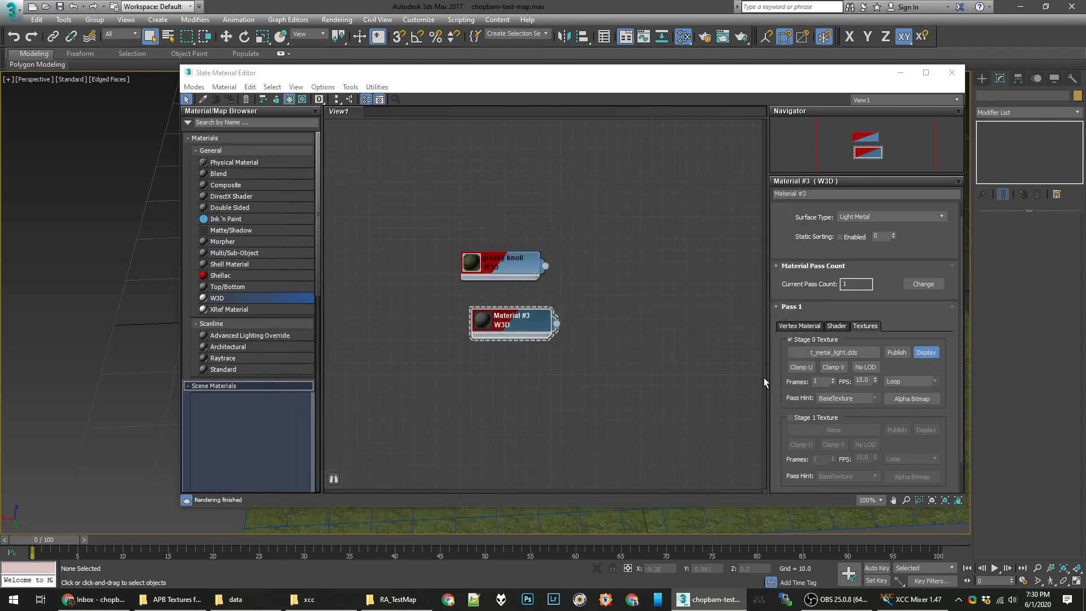
drag(569, 90, 932, 90)
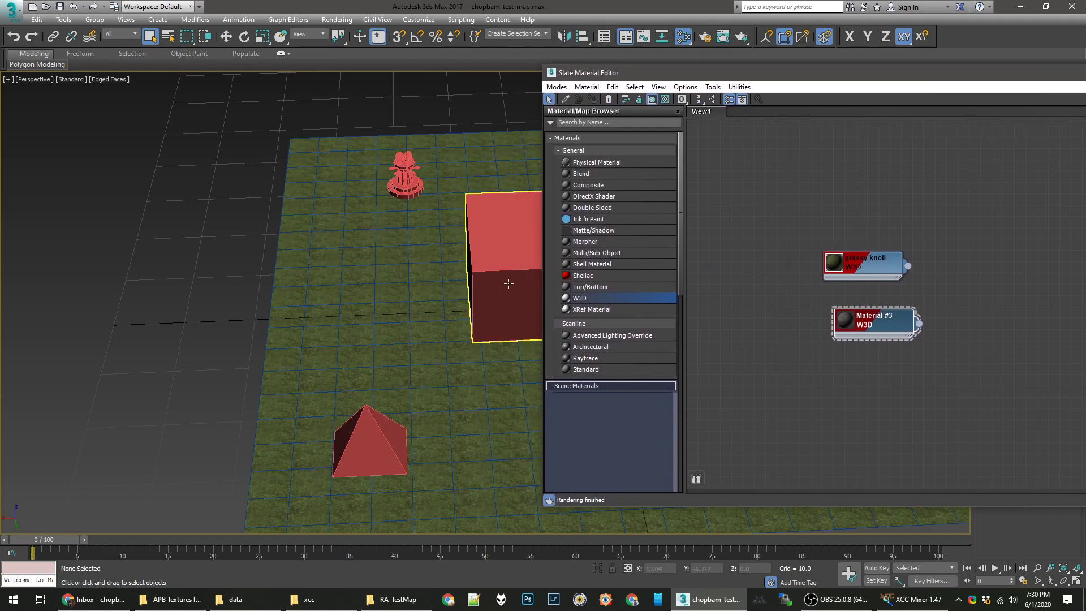
Assign the new t_metal_light W3D material to the box, pyramid, cone and cylinder together, leaving the ground plane out of the selection.
scroll(255, 256, down, 4)
click(165, 368)
ctrl+click(292, 254)
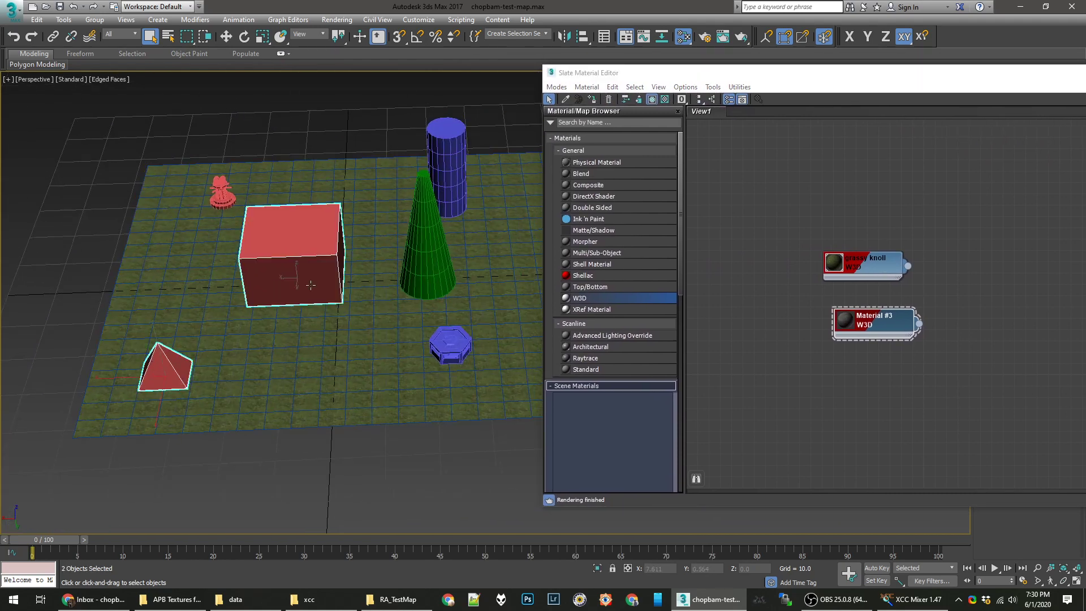
ctrl+click(427, 249)
ctrl+click(451, 214)
middle_drag(346, 166, 375, 236)
drag(375, 236, 493, 285)
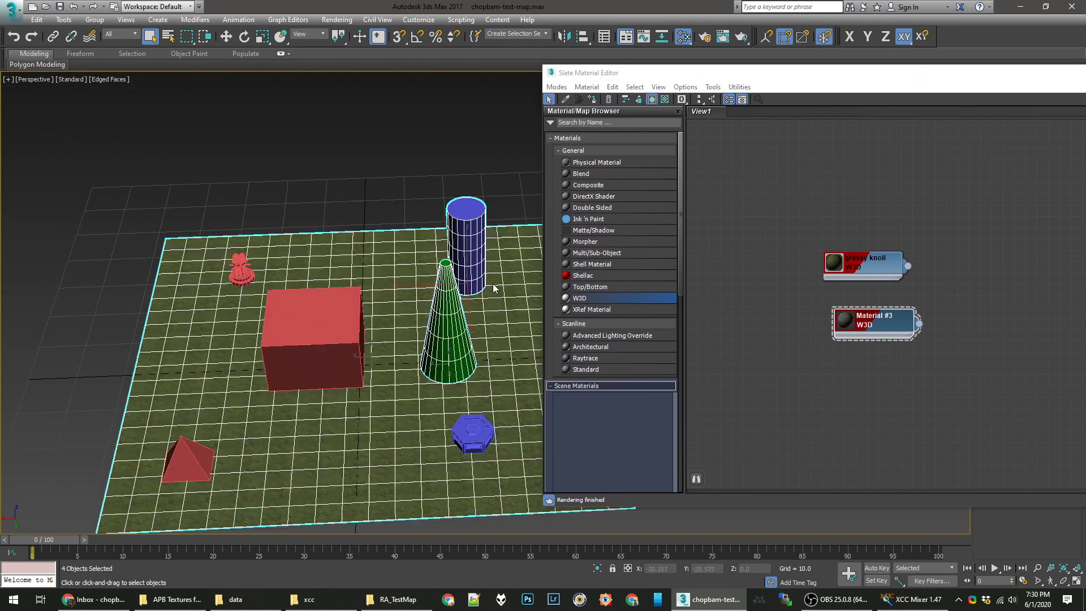
alt+click(423, 294)
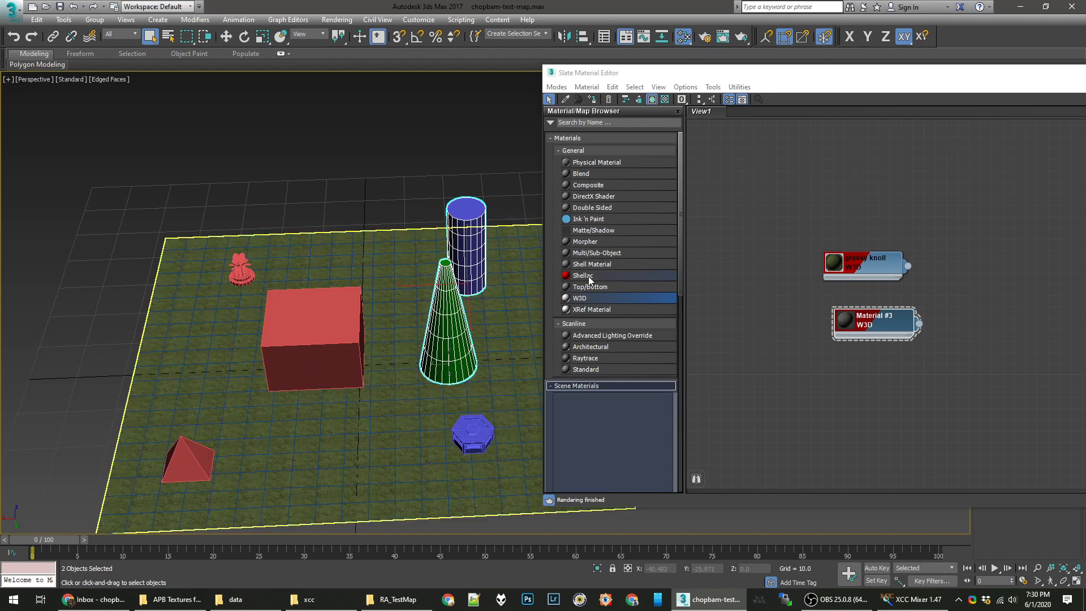
ctrl+click(331, 327)
ctrl+click(189, 456)
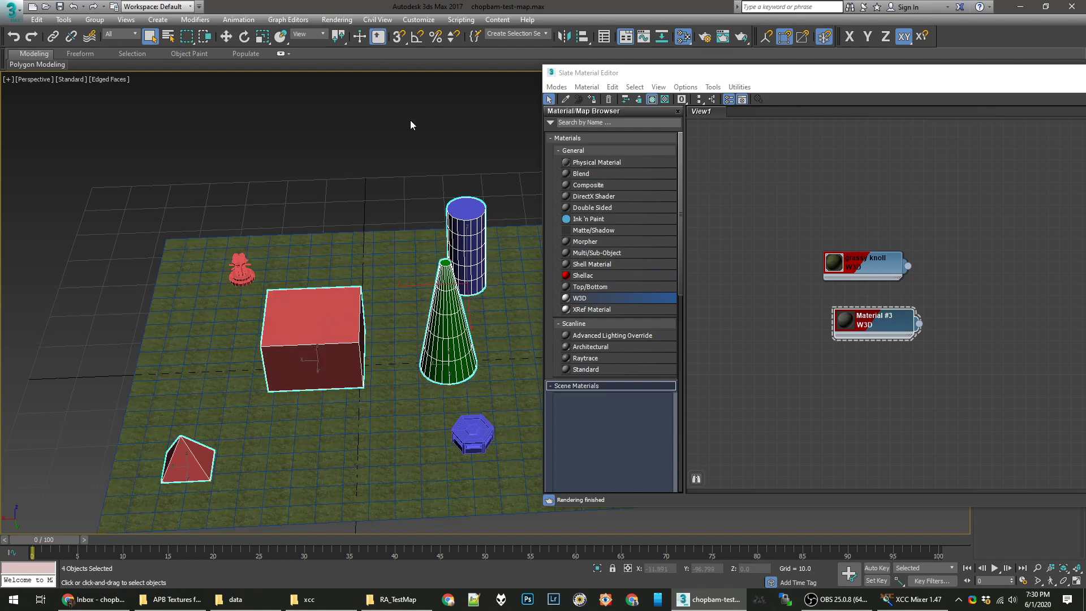
right_click(868, 325)
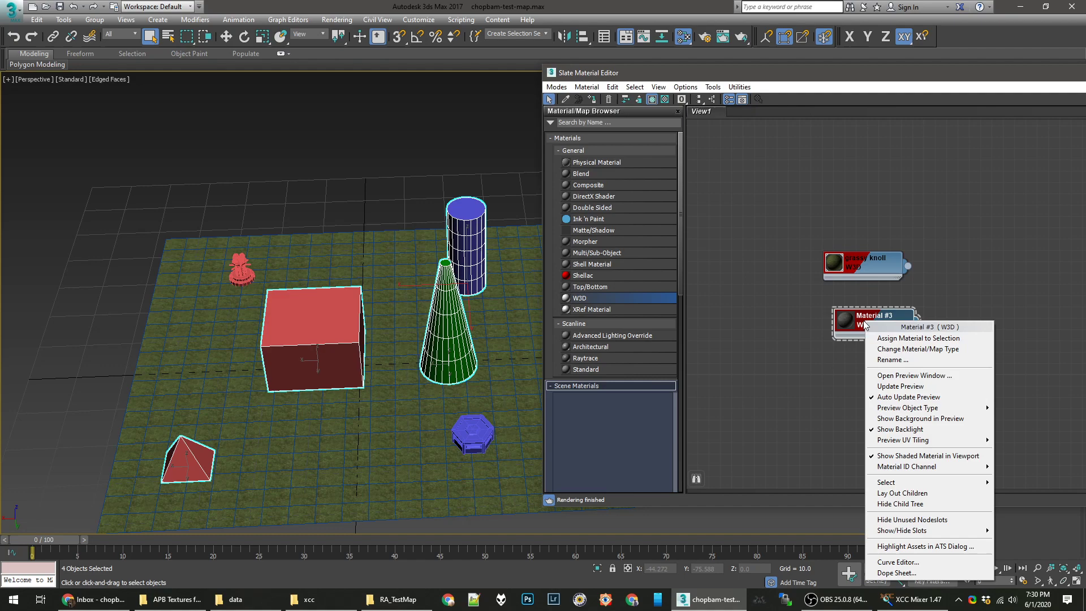
click(894, 338)
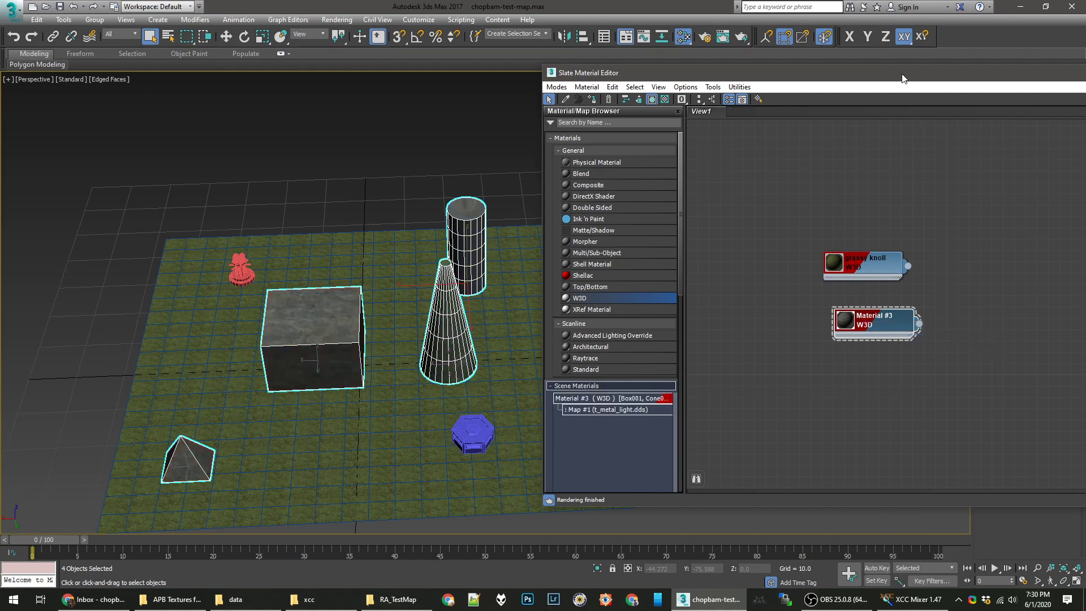
Close the Slate Material Editor and deselect the four metal shapes.
drag(902, 74, 610, 82)
click(1016, 82)
middle_drag(424, 361, 505, 294)
click(446, 172)
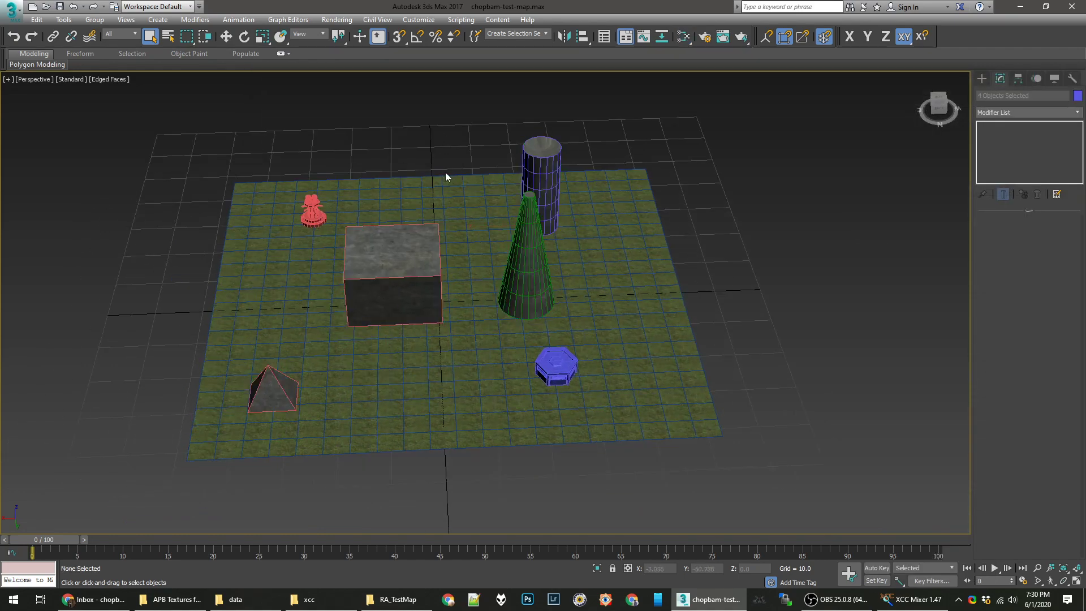
Inspect how the metal texture maps onto the box, pyramid and cone, up close and from afar.
alt+middle_drag(407, 258, 430, 252)
scroll(399, 270, up, 5)
alt+middle_drag(459, 334, 406, 316)
scroll(556, 314, down, 8)
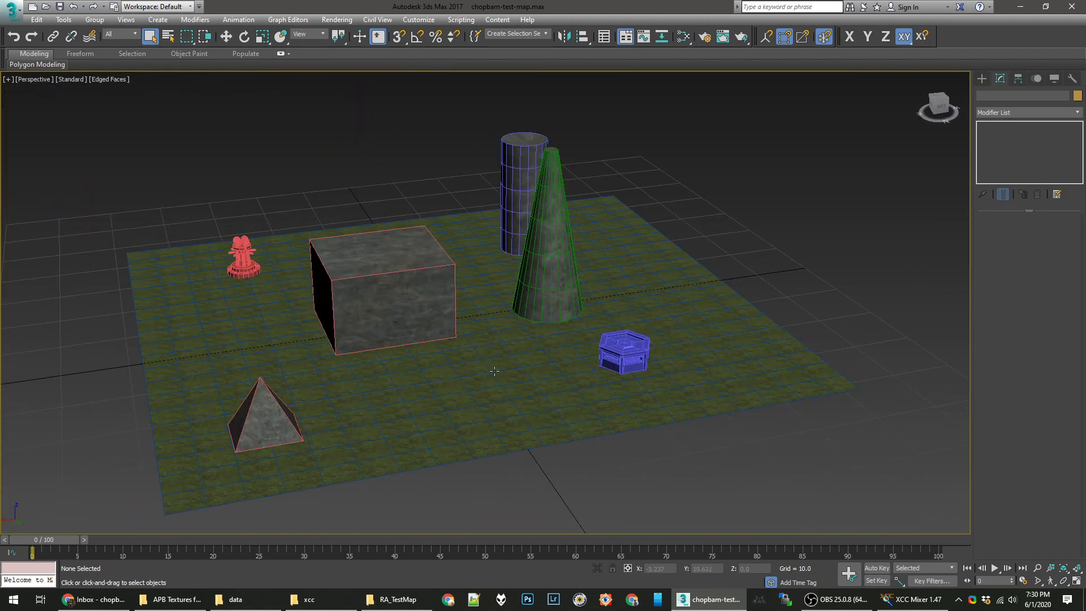
scroll(494, 371, up, 3)
scroll(480, 347, up, 2)
click(478, 278)
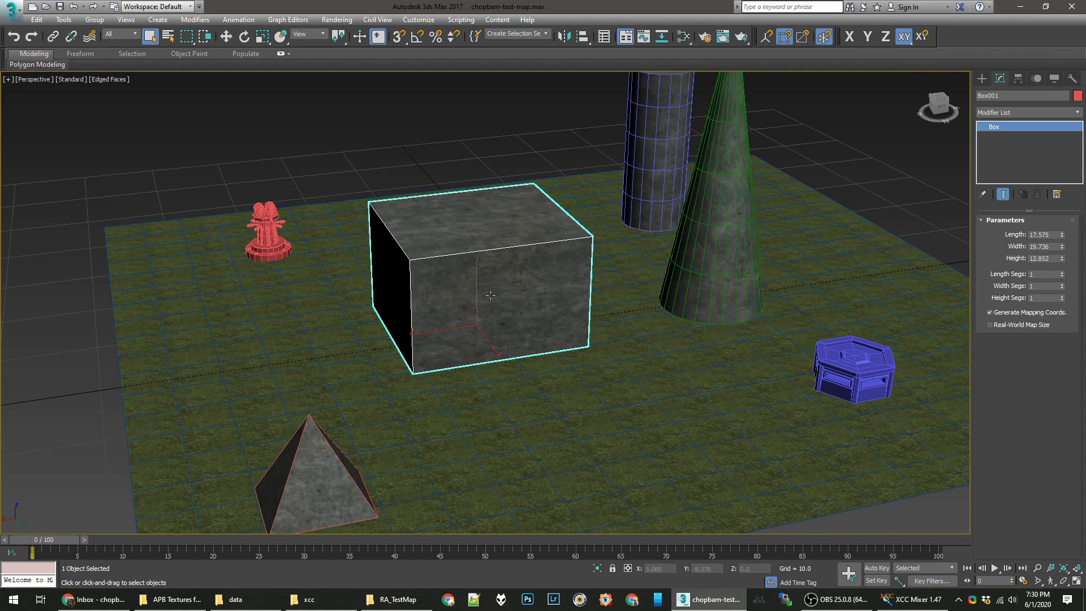
scroll(488, 292, up, 5)
scroll(486, 285, down, 8)
scroll(458, 368, up, 2)
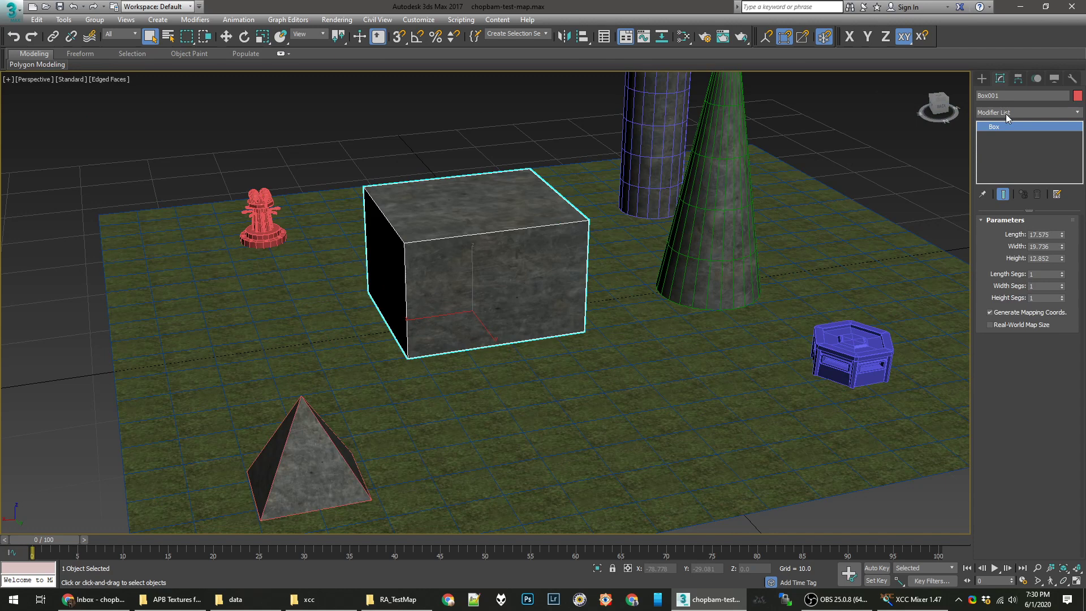
ctrl+click(304, 459)
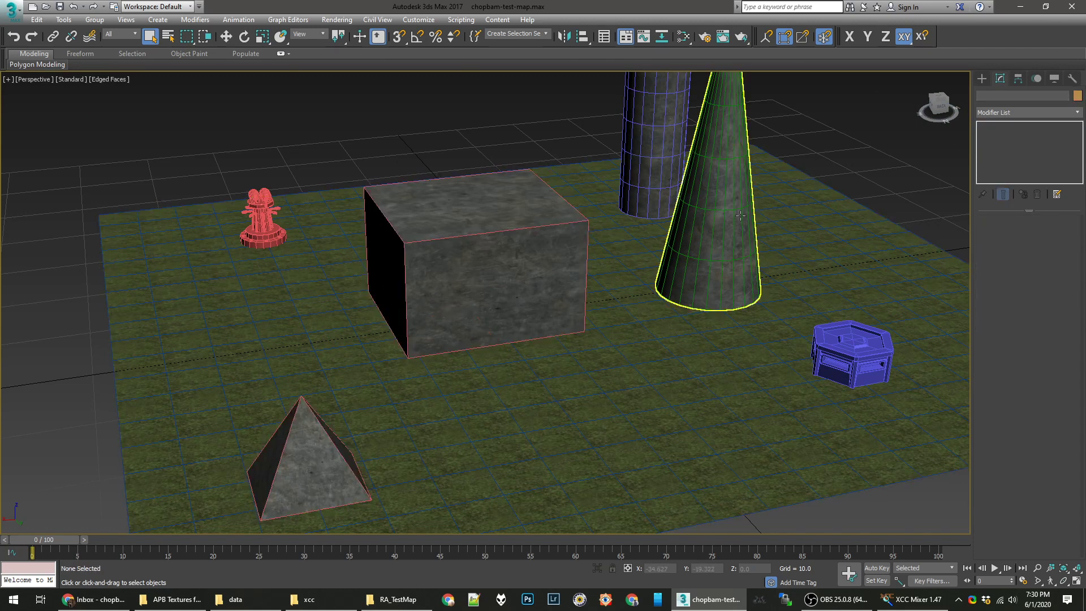
click(748, 269)
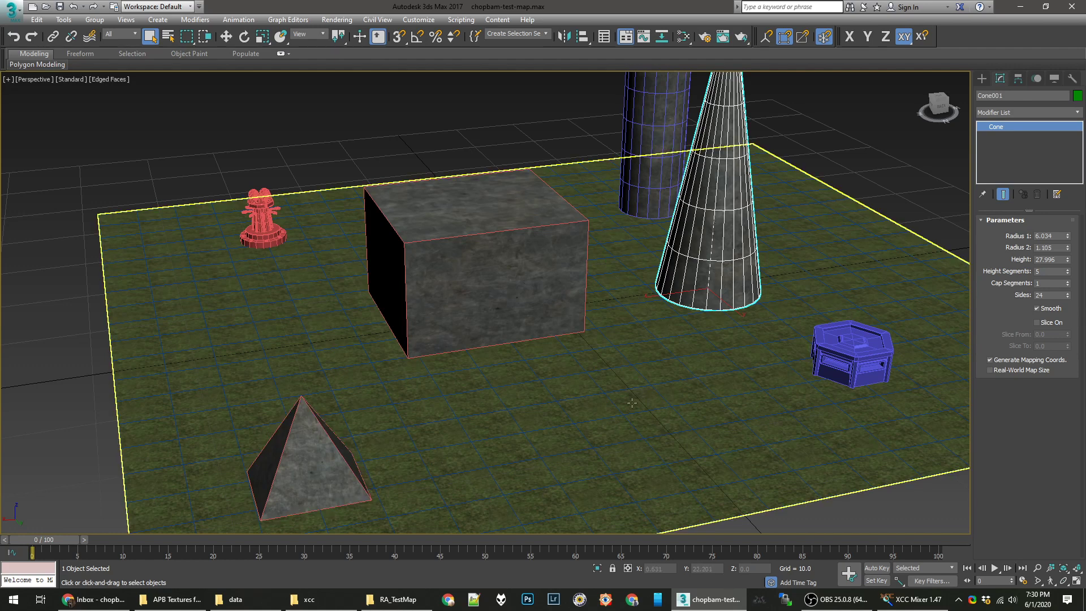
Add a shared UVW Map modifier to the pyramid, box, cone and cylinder.
click(343, 464)
ctrl+click(445, 346)
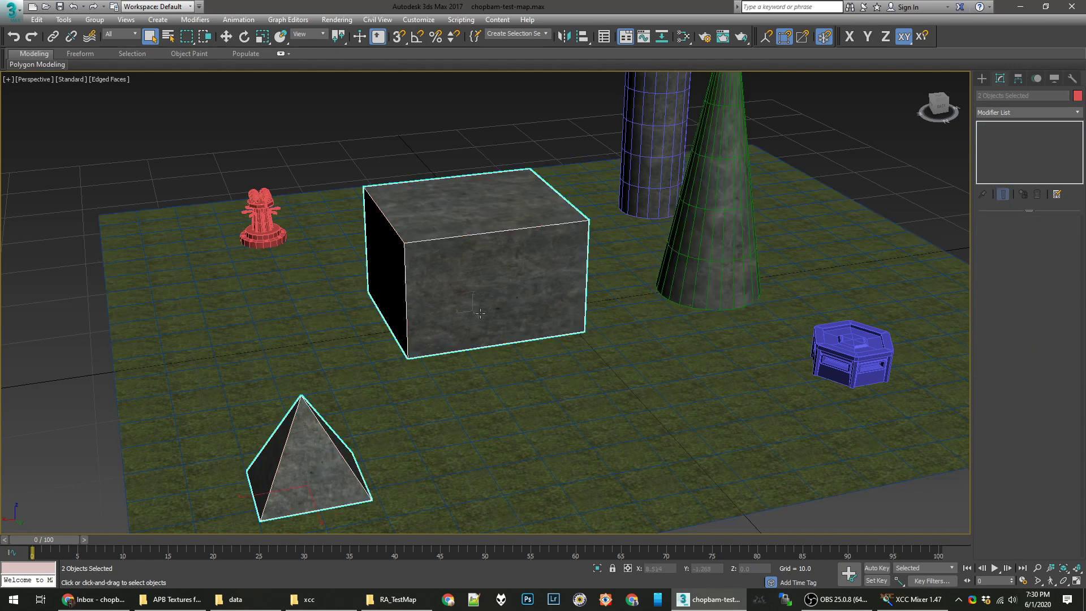
ctrl+click(725, 227)
ctrl+click(639, 153)
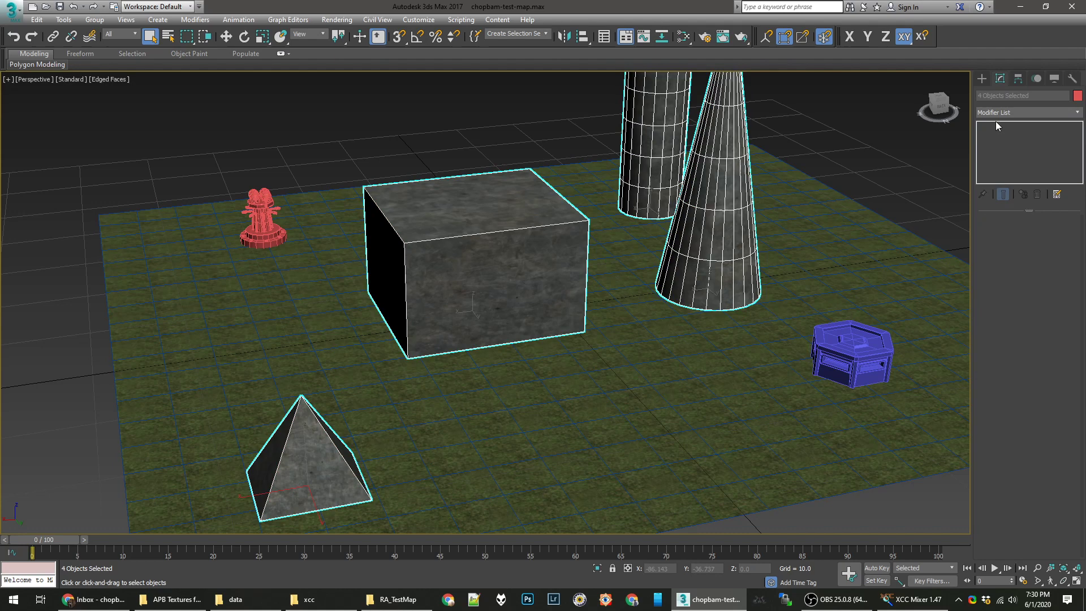
click(1013, 112)
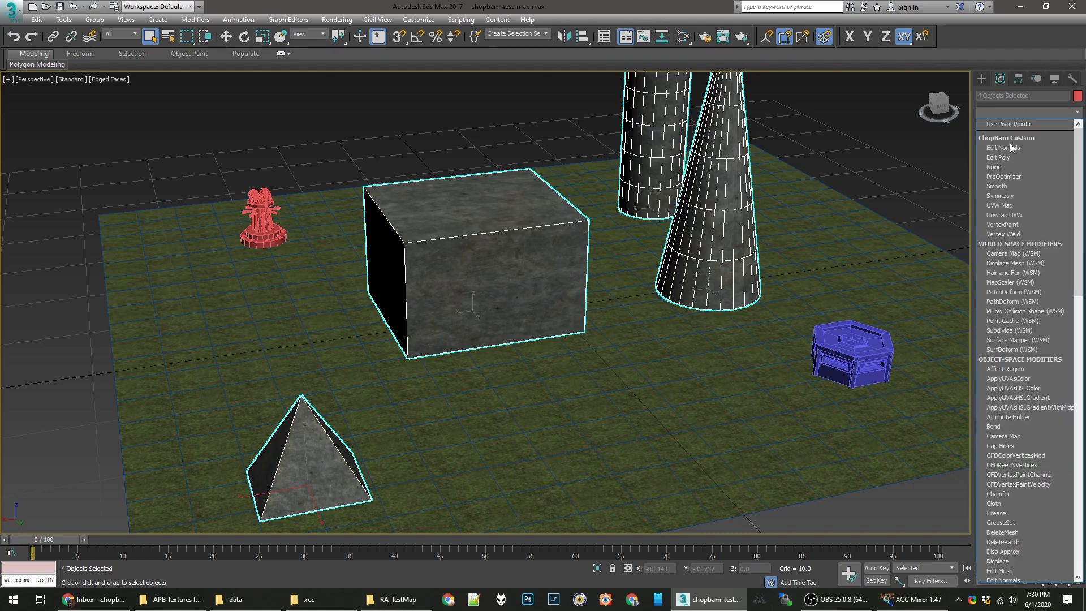
click(1009, 204)
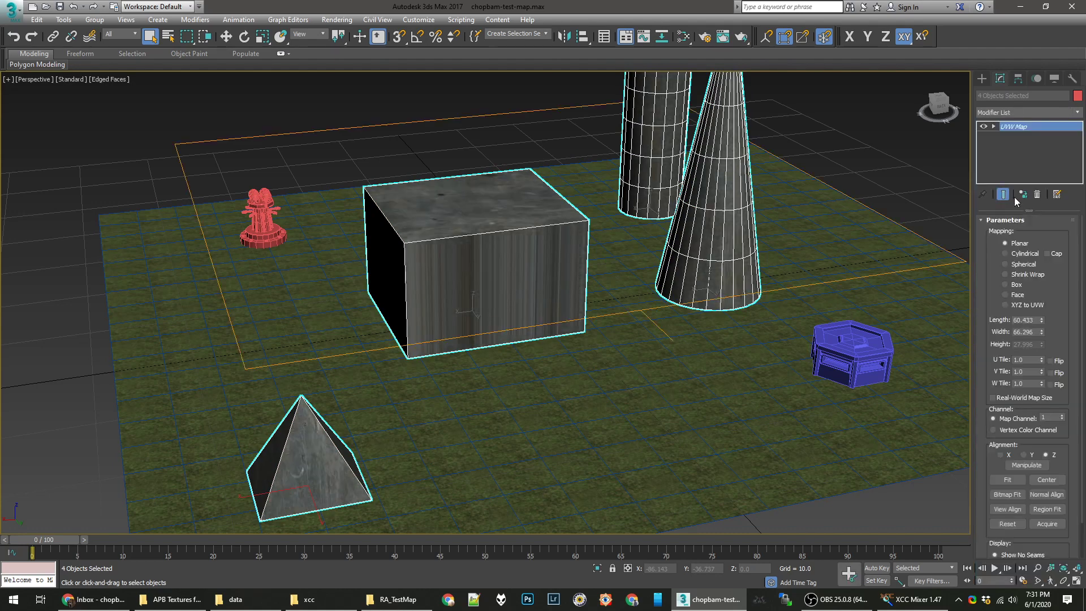
Examine the planar mapping of the metal texture on the sides of the box, cone and cylinder from several angles.
alt+middle_drag(708, 323, 474, 298)
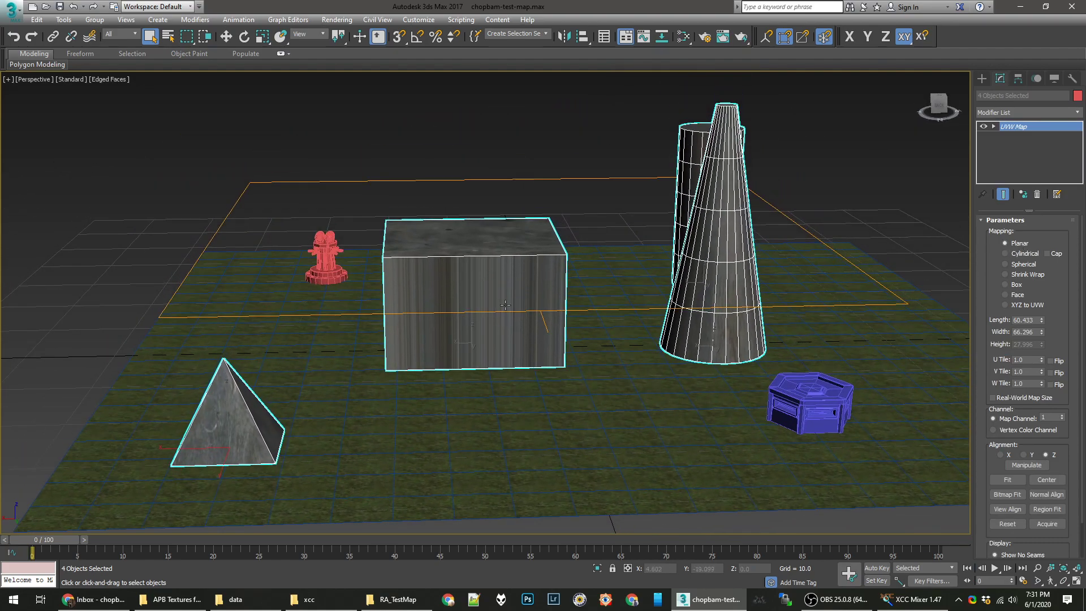
scroll(548, 297, up, 2)
middle_drag(551, 293, 422, 313)
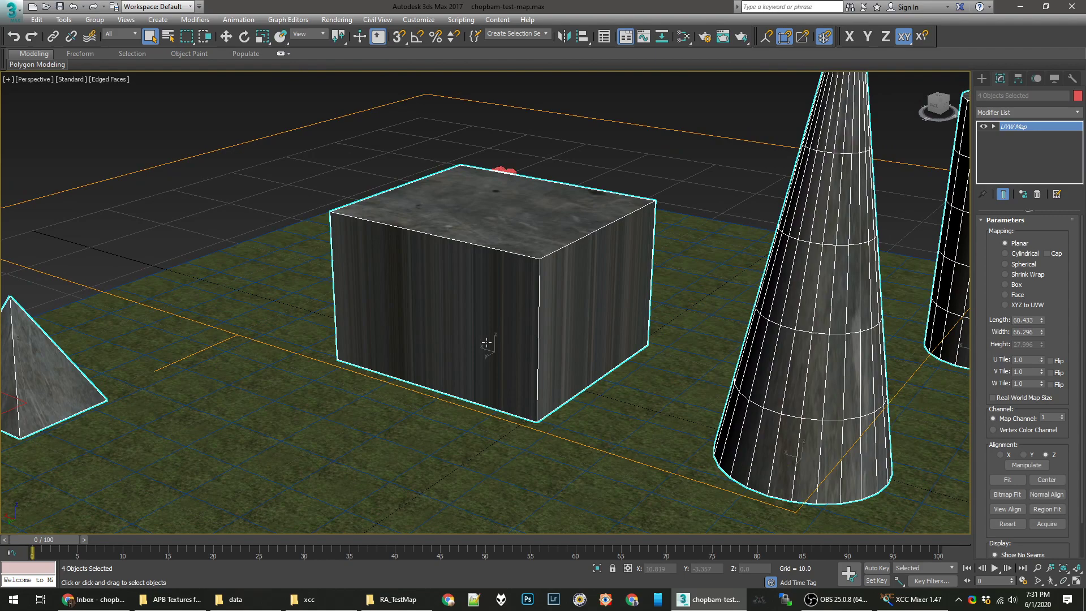
middle_drag(475, 281, 511, 266)
mouse_move(511, 267)
alt+middle_down()
mouse_move(477, 270)
mouse_move(522, 267)
alt+middle_up()
scroll(552, 263, down, 2)
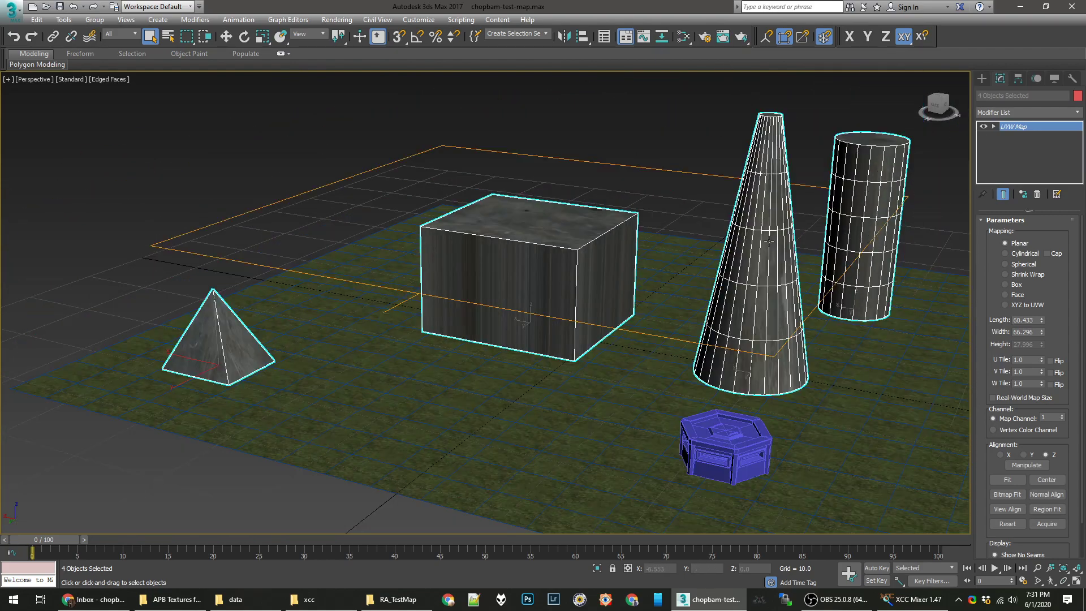
alt+middle_drag(768, 241, 627, 263)
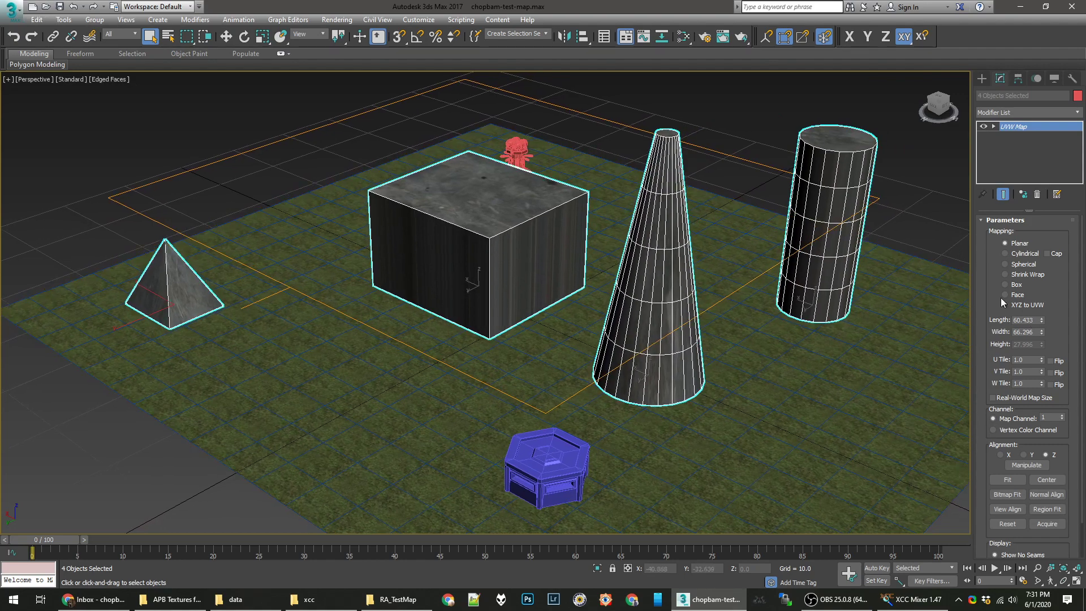
scroll(474, 235, up, 4)
scroll(478, 231, down, 4)
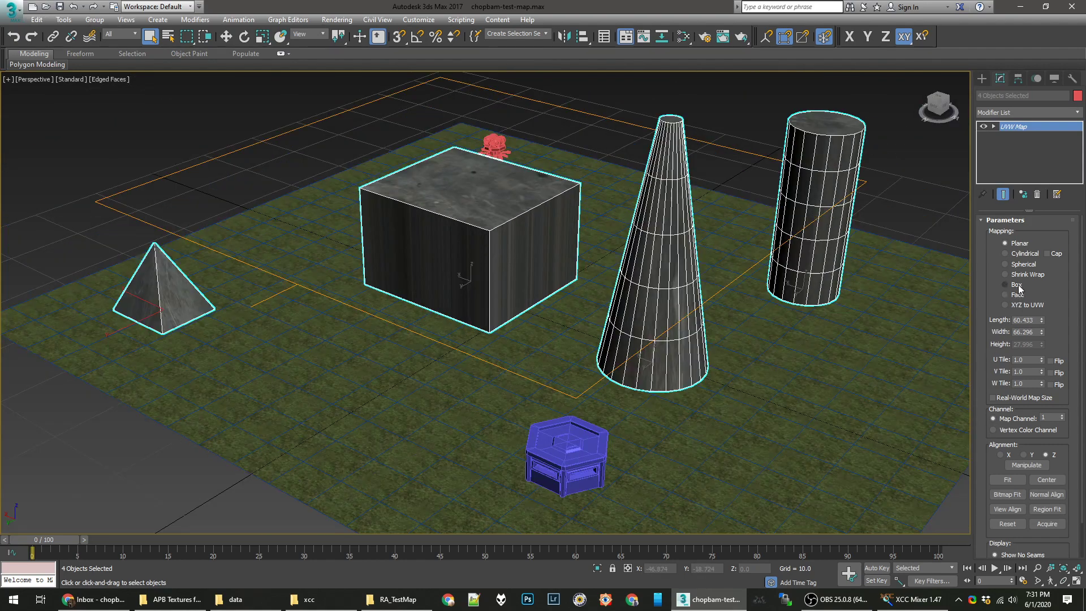
Change the UVW Map to Box mapping and set its length, width and height to 7.
click(1005, 285)
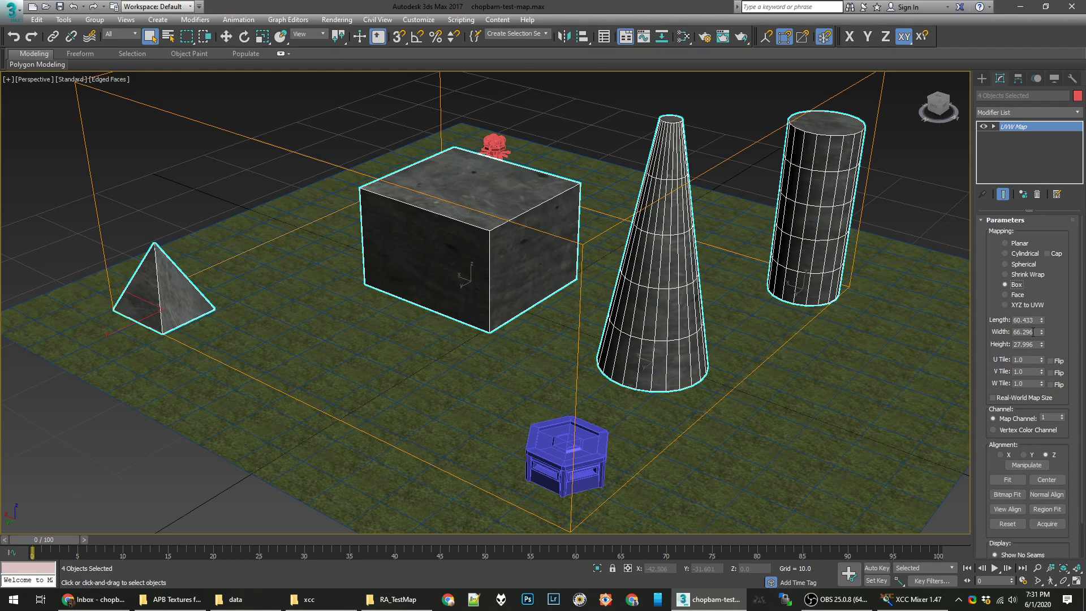
click(1027, 320)
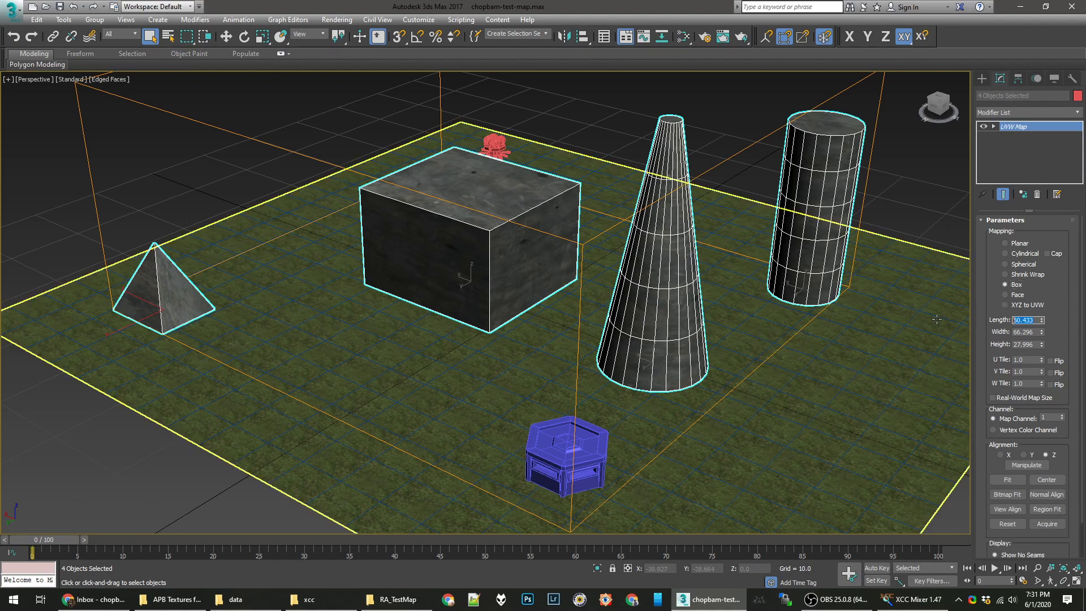
text(7)
key(Tab)
text(7)
key(Tab)
text(7)
key(Tab)
Examine the retiled metal texture on the box and the other shapes, and clear the selection.
middle_drag(476, 197, 590, 218)
scroll(536, 303, up, 5)
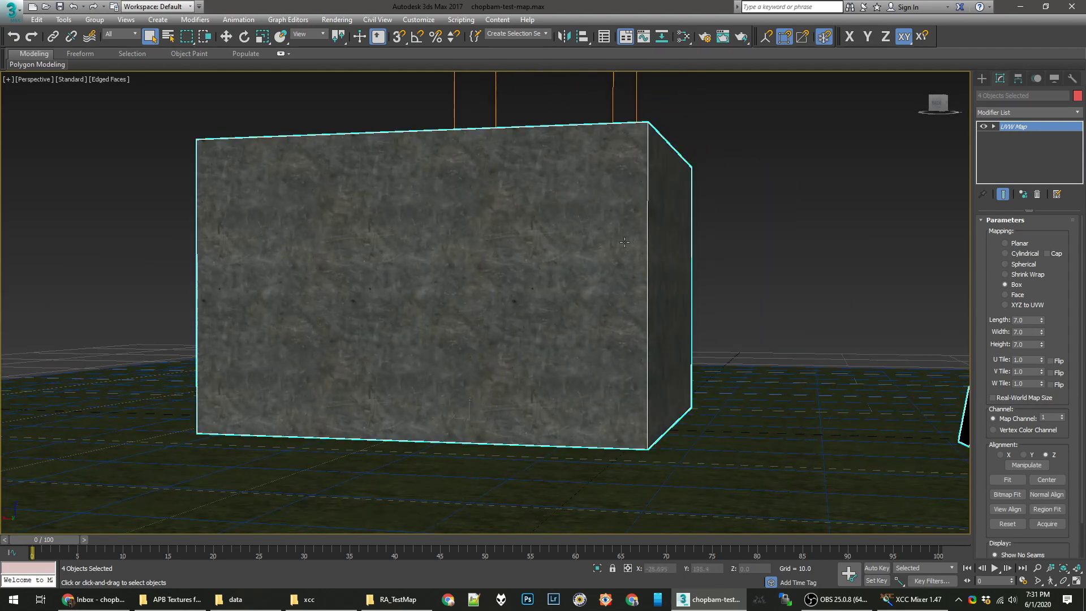
alt+middle_drag(593, 272, 627, 315)
scroll(591, 297, down, 6)
scroll(632, 339, up, 2)
scroll(631, 338, down, 3)
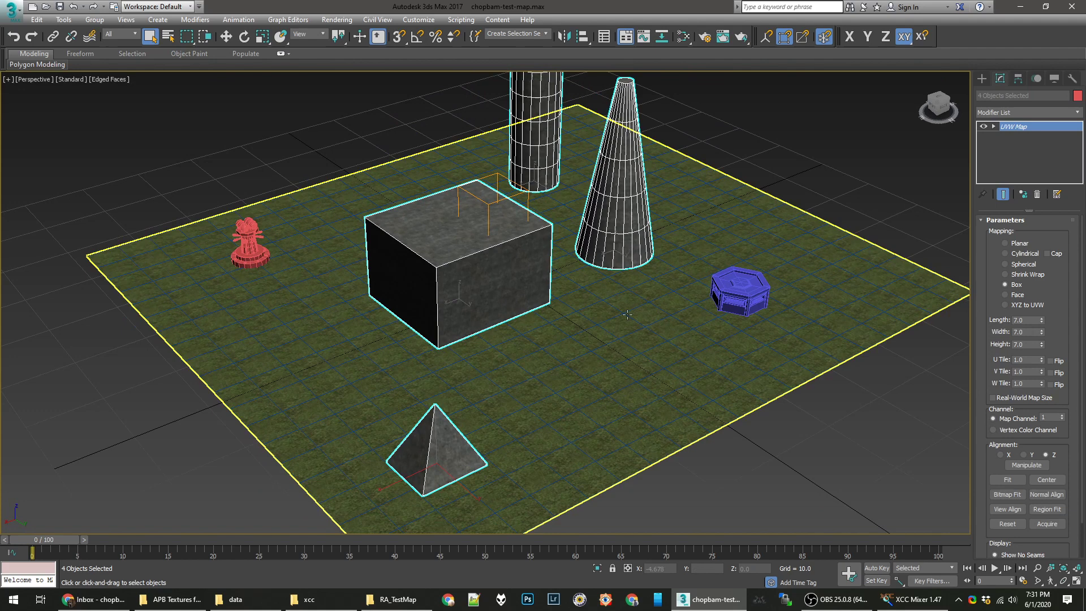
click(789, 465)
middle_drag(753, 320, 739, 332)
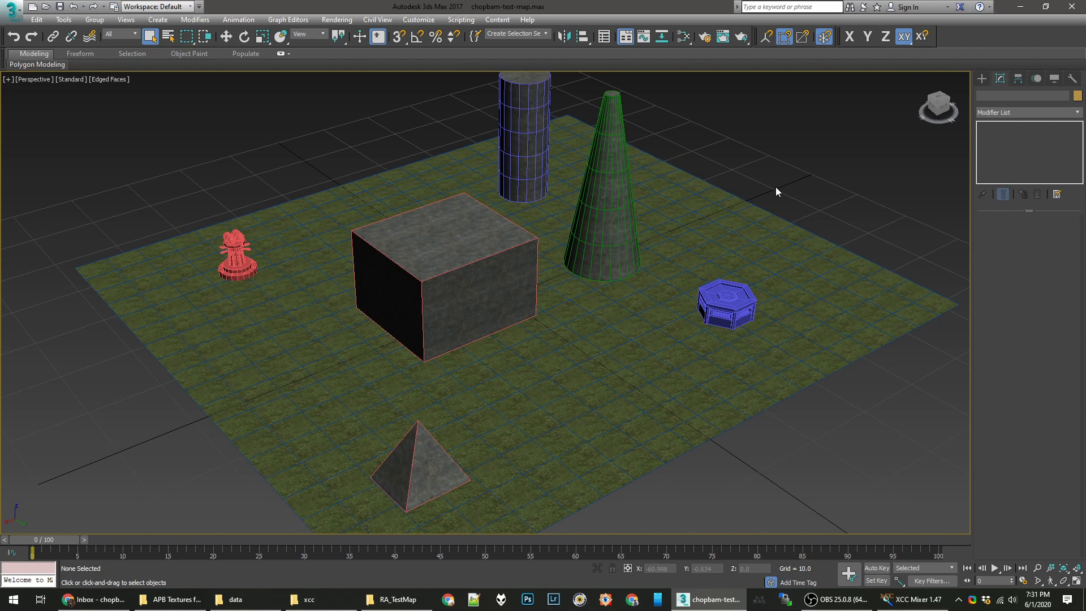
Export the scene as a W3D Asset into the RA_TestMap folder, overwriting chopbam-test.W3D.
key(ctrl+e)
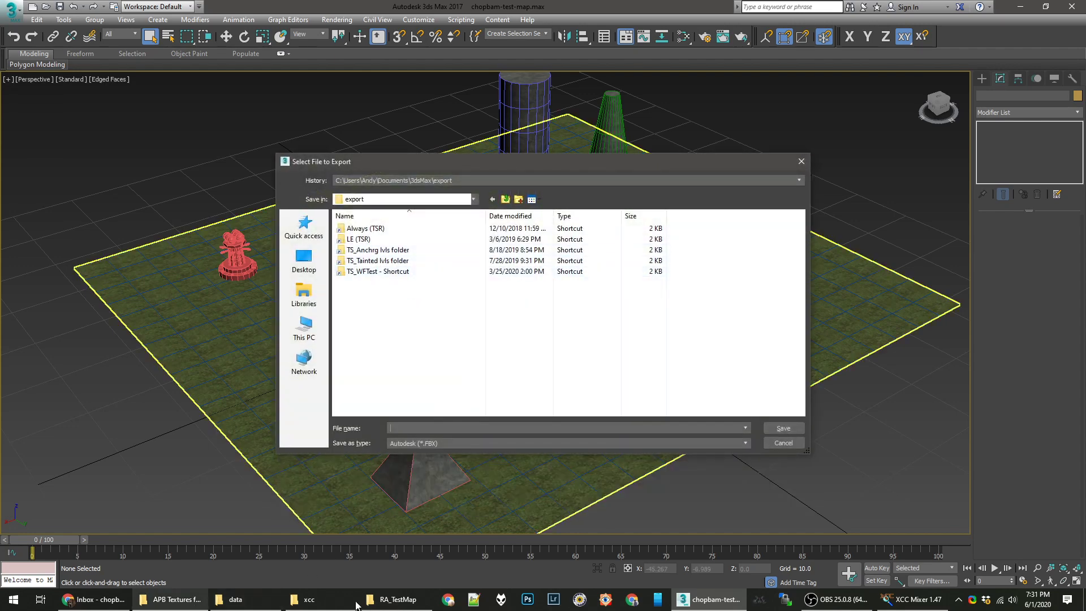
click(398, 599)
click(486, 427)
key(ctrl+v)
key(Return)
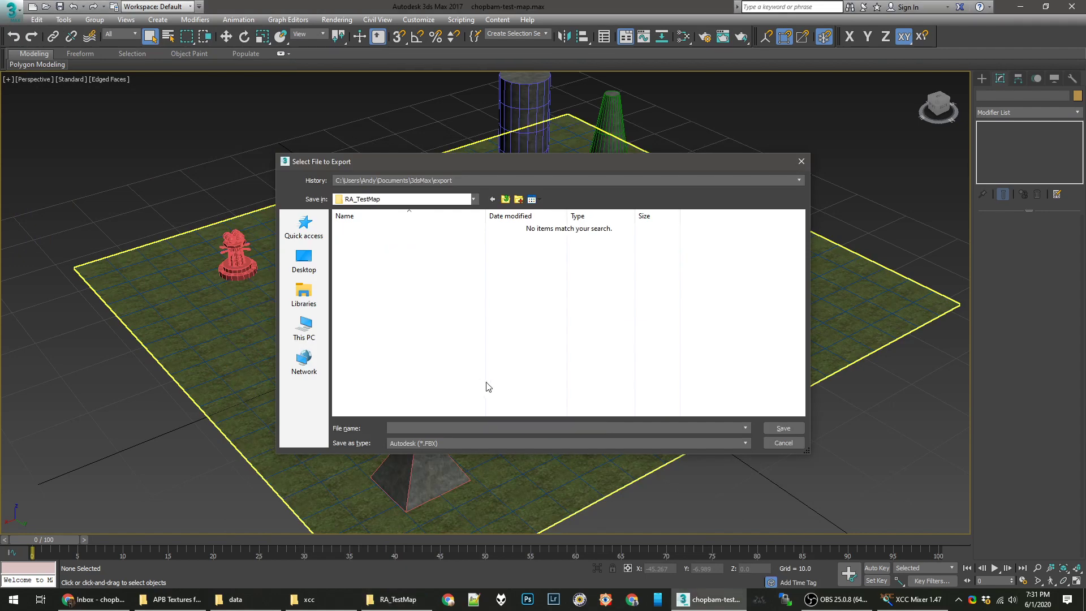
click(438, 442)
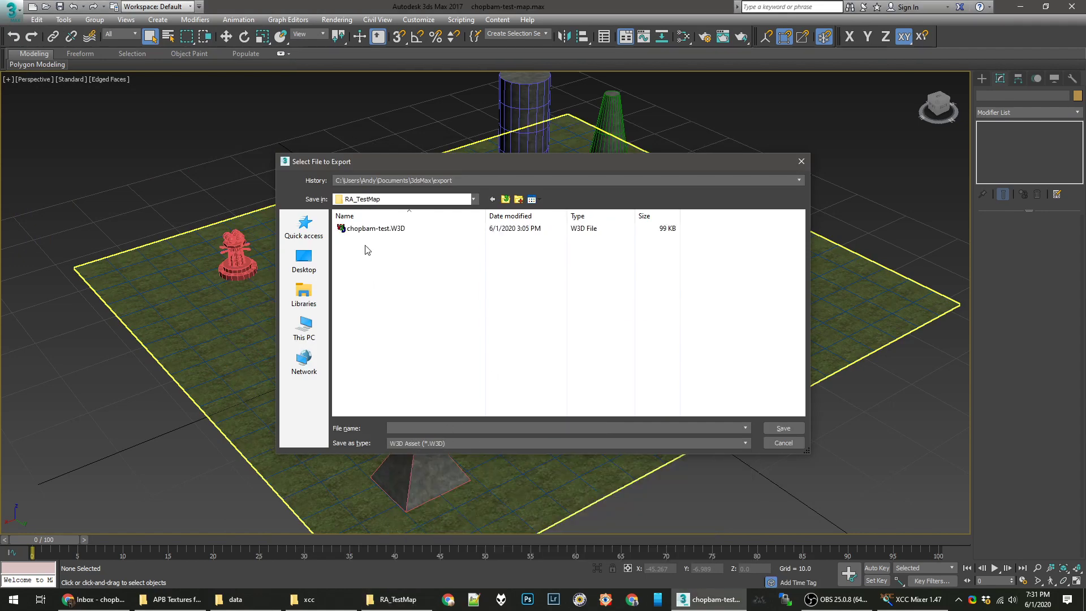
double_click(368, 231)
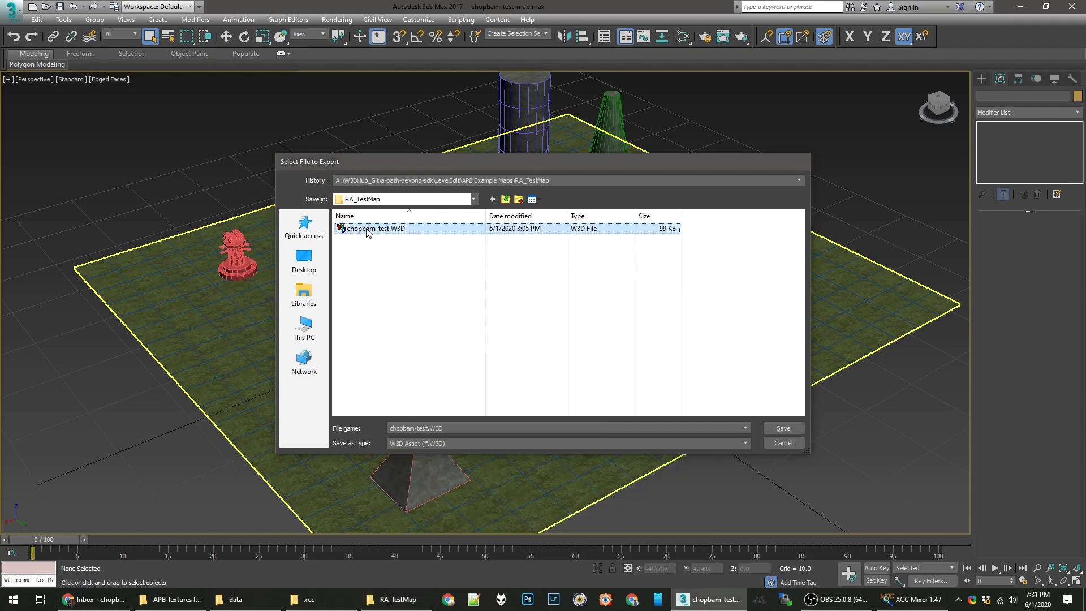
click(579, 346)
click(79, 316)
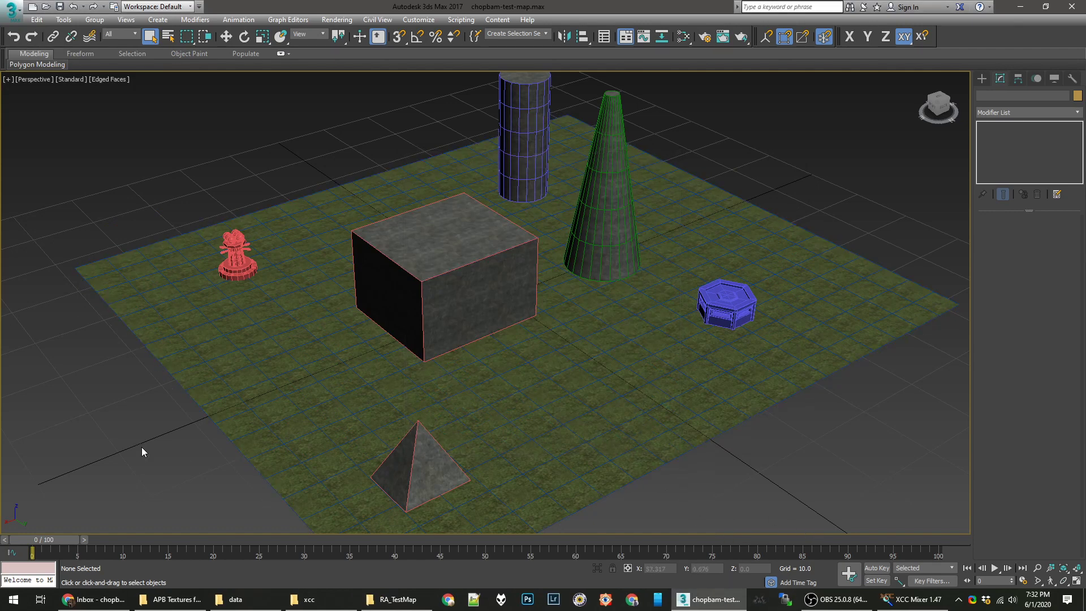
Launch mammoth.exe as administrator from the LevelEdit folder of a-path-beyond-sdk.
click(300, 598)
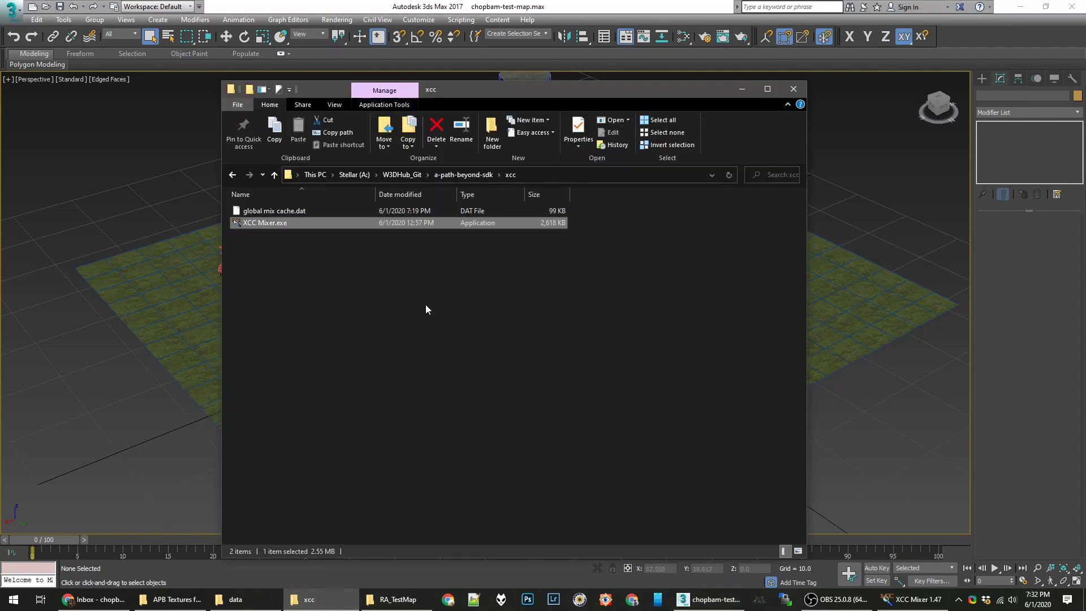
click(447, 176)
double_click(272, 222)
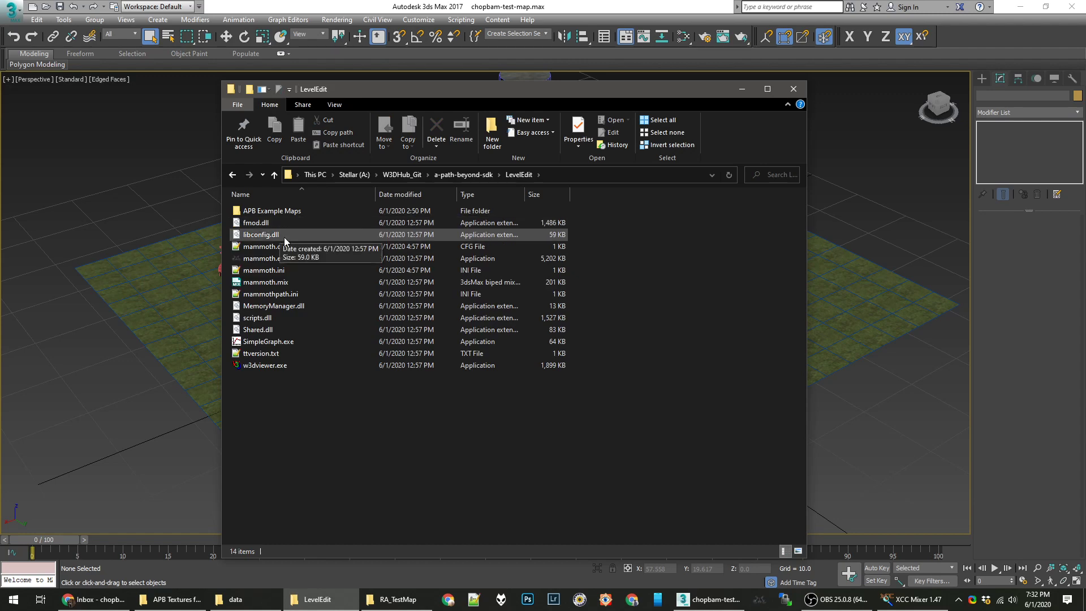
right_click(270, 258)
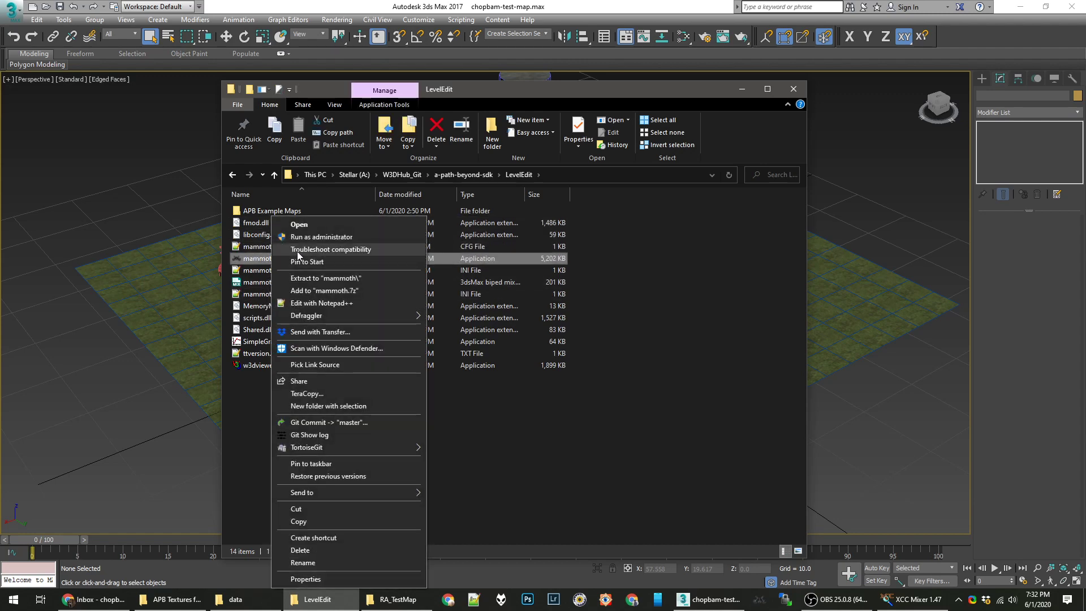
click(304, 237)
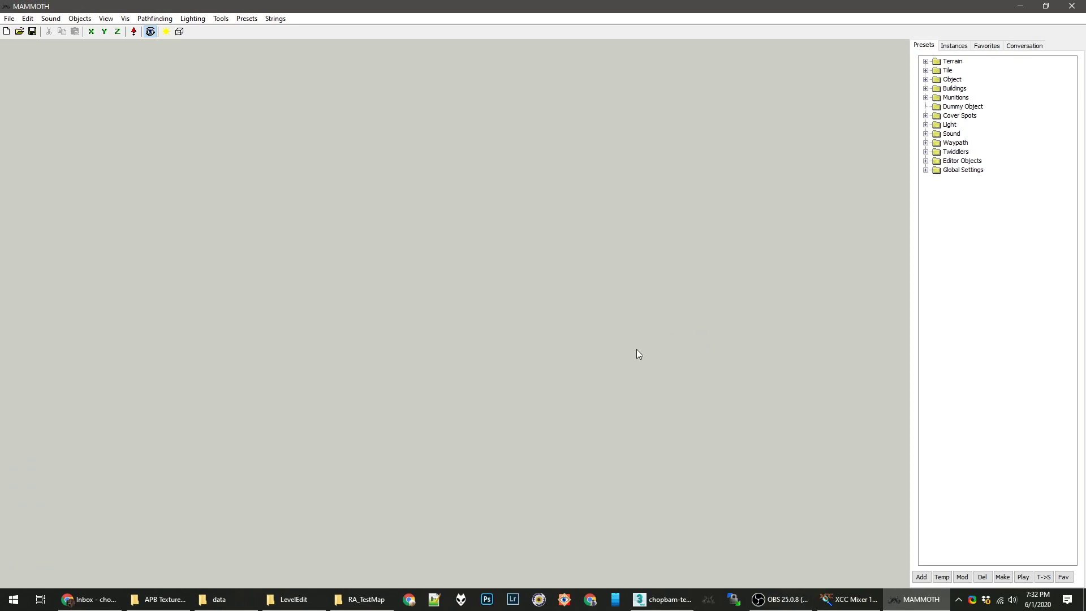
Open the recent level RA_TestMap.lvl without saving the current level, and look over the textured terrain.
click(8, 18)
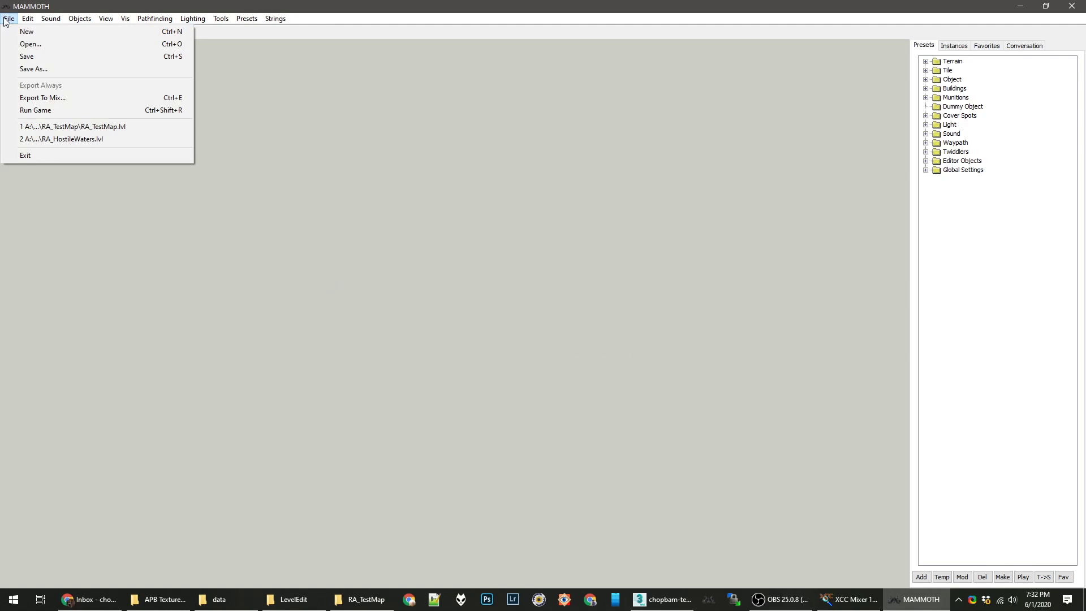
click(101, 126)
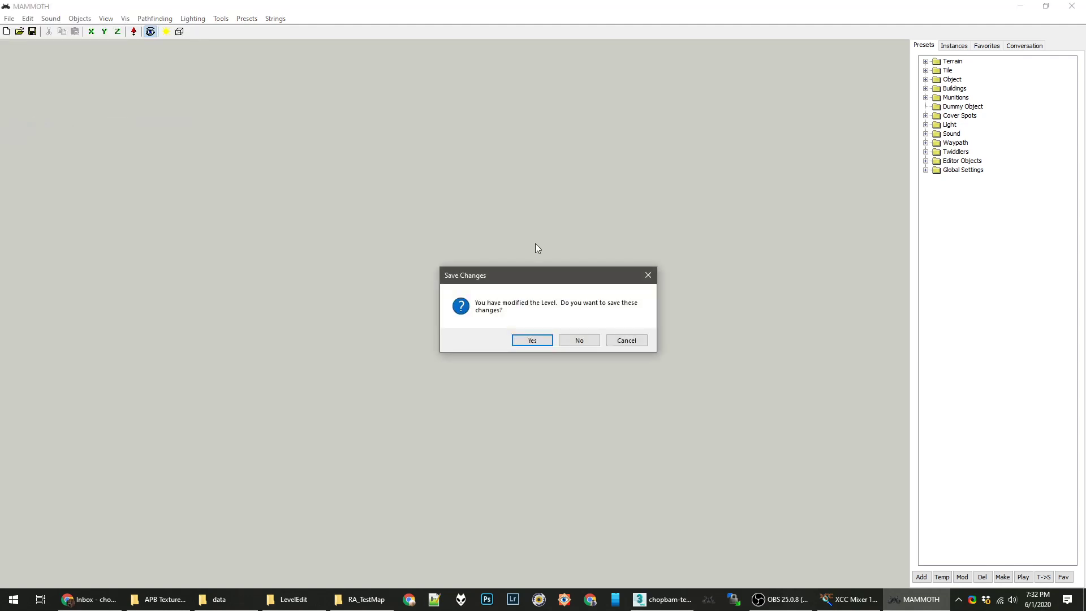
click(577, 341)
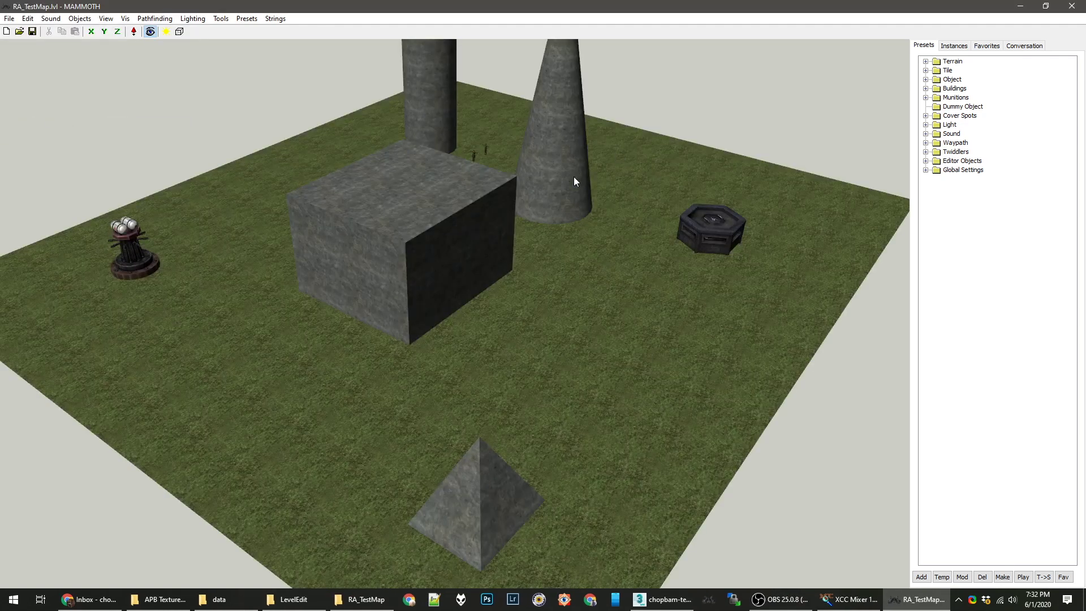
right_drag(501, 191, 517, 208)
drag(517, 208, 419, 187)
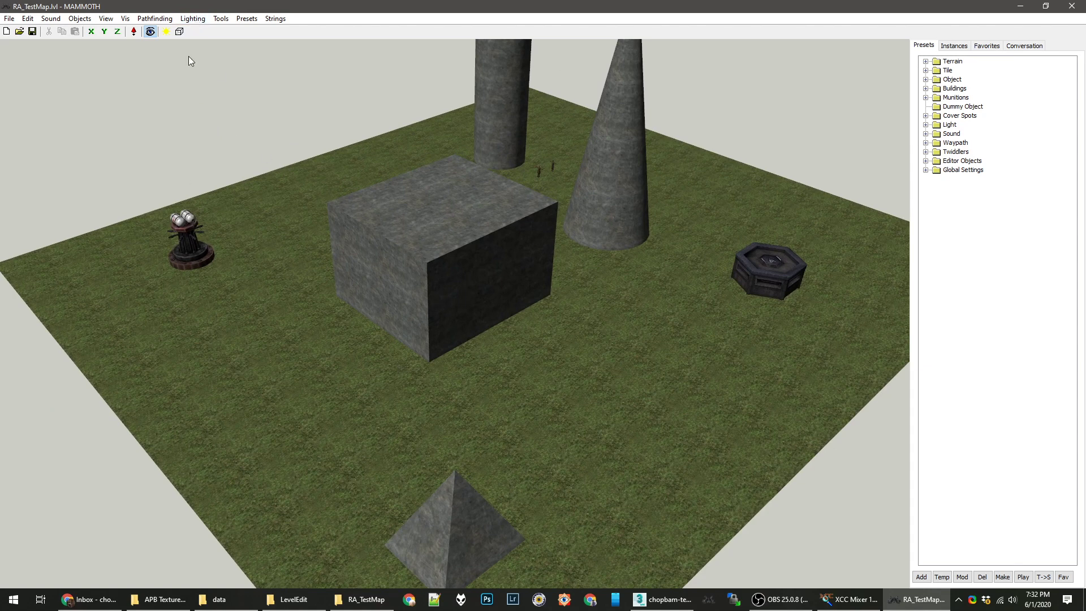
Generate a light solve for the level and inspect the resulting shading on the terrain.
click(192, 18)
click(205, 33)
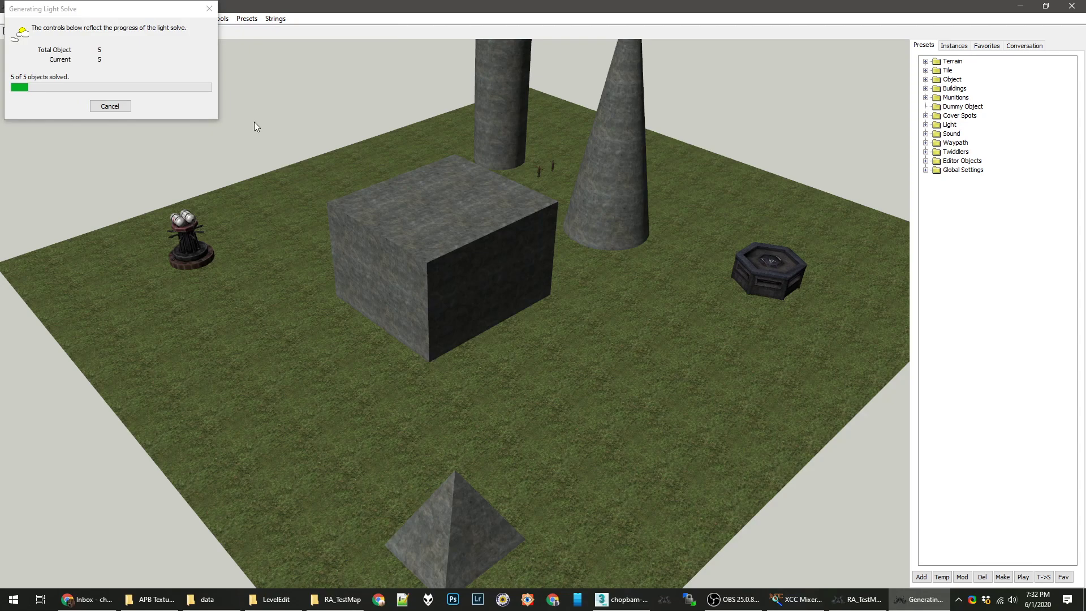
drag(254, 121, 628, 270)
right_drag(629, 274, 565, 243)
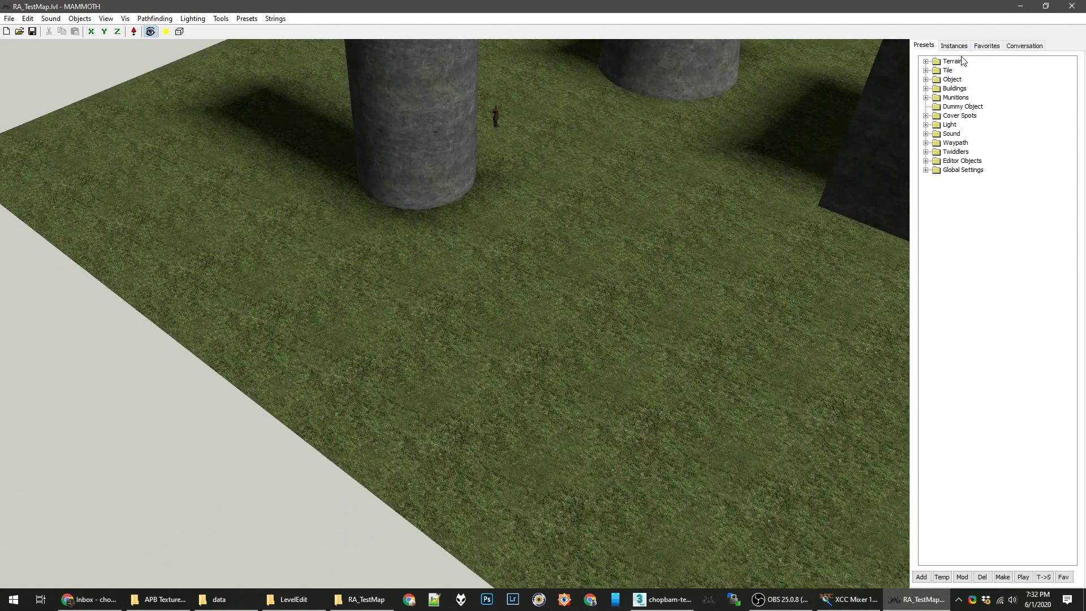
Place an Allied_APC from the Allied Vehicles presets on the open grass near the cylinder.
click(926, 79)
click(936, 198)
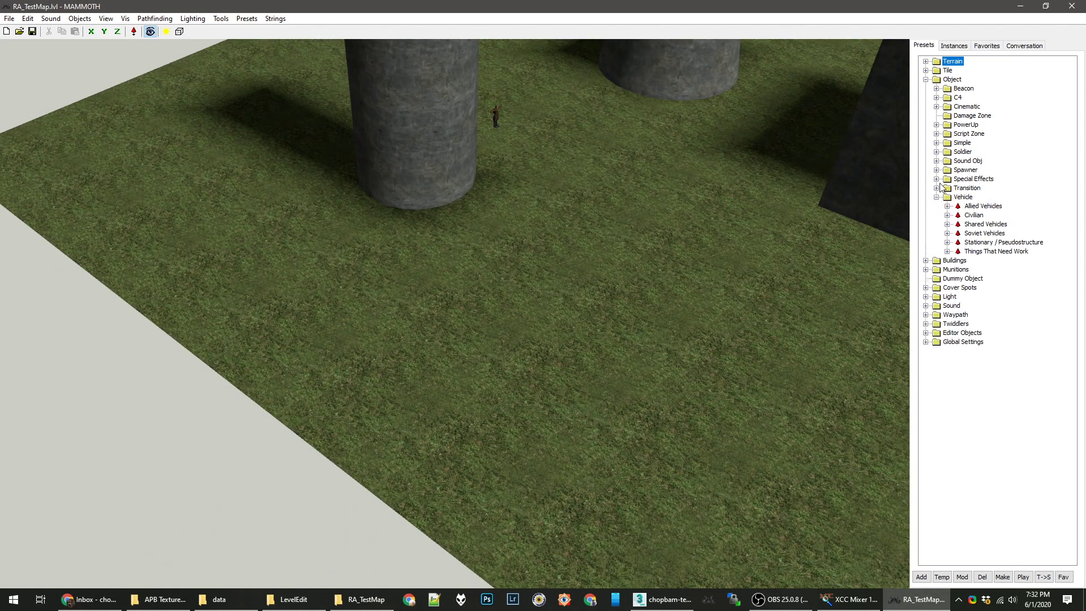
click(947, 206)
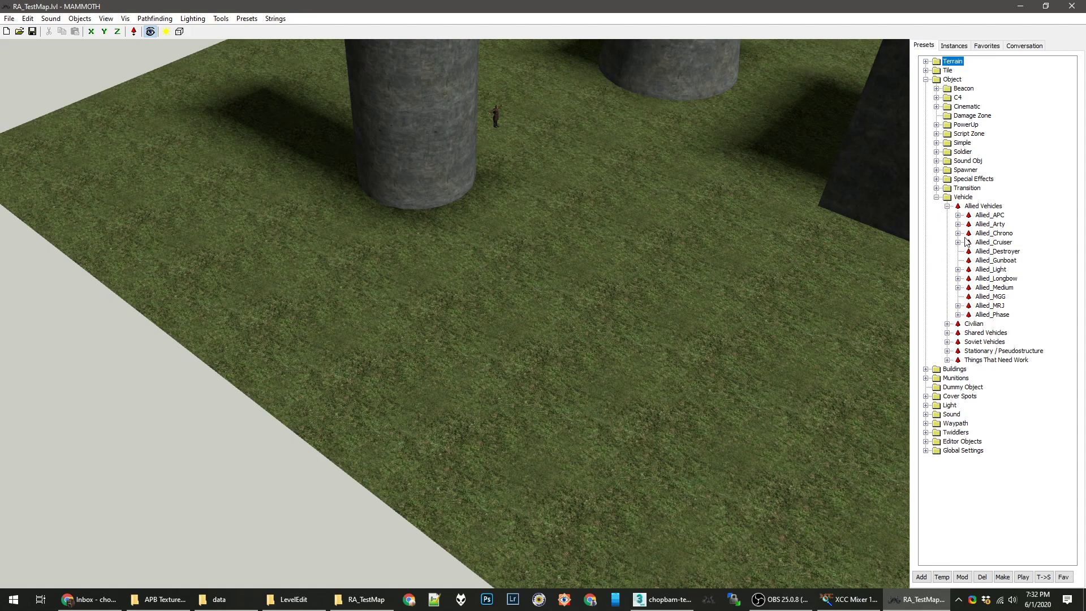
click(958, 216)
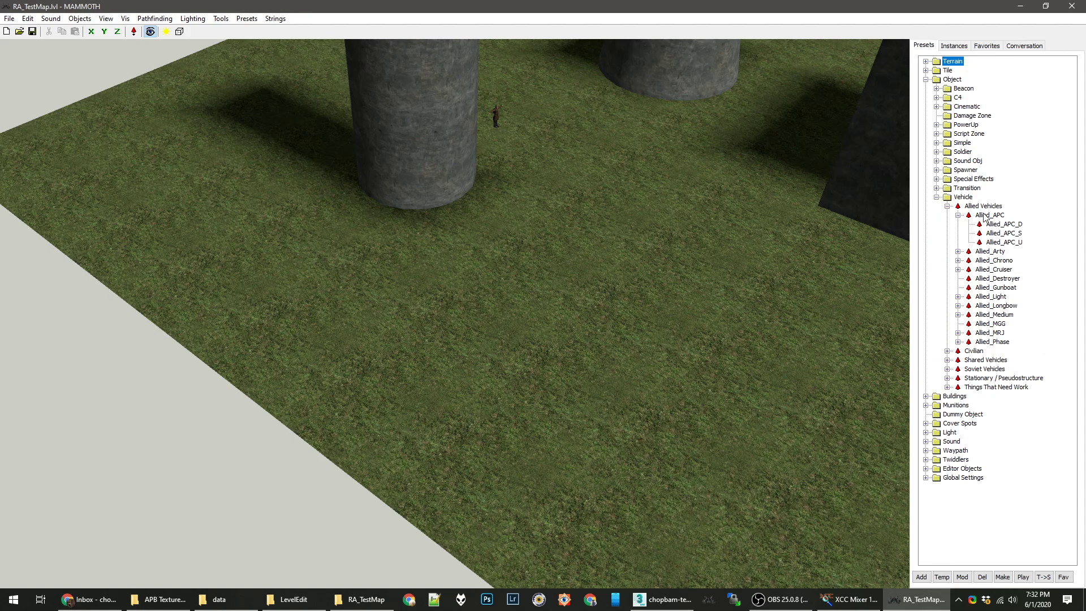
click(990, 216)
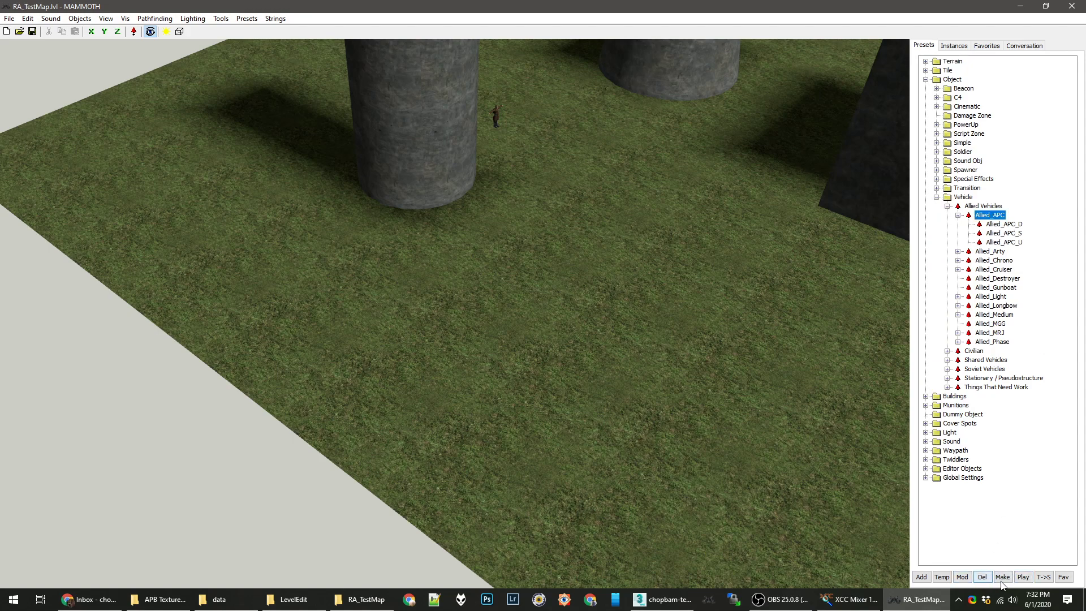
click(1004, 578)
drag(737, 474, 636, 389)
right_drag(636, 394, 436, 312)
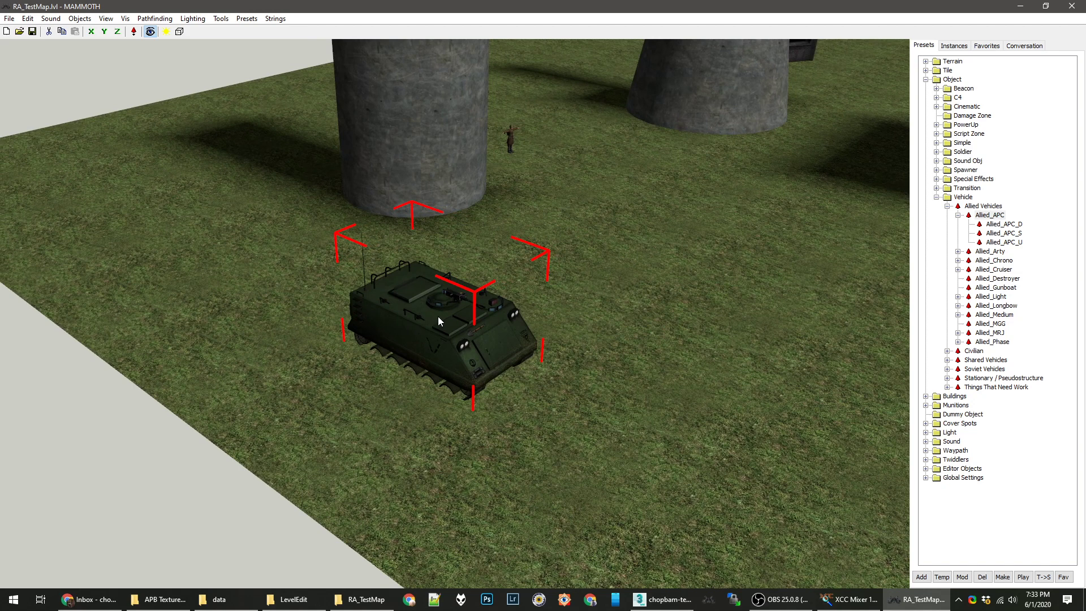
Move the APC across the map to sit between the hexagonal bunker and the cone.
right_drag(438, 316, 441, 317)
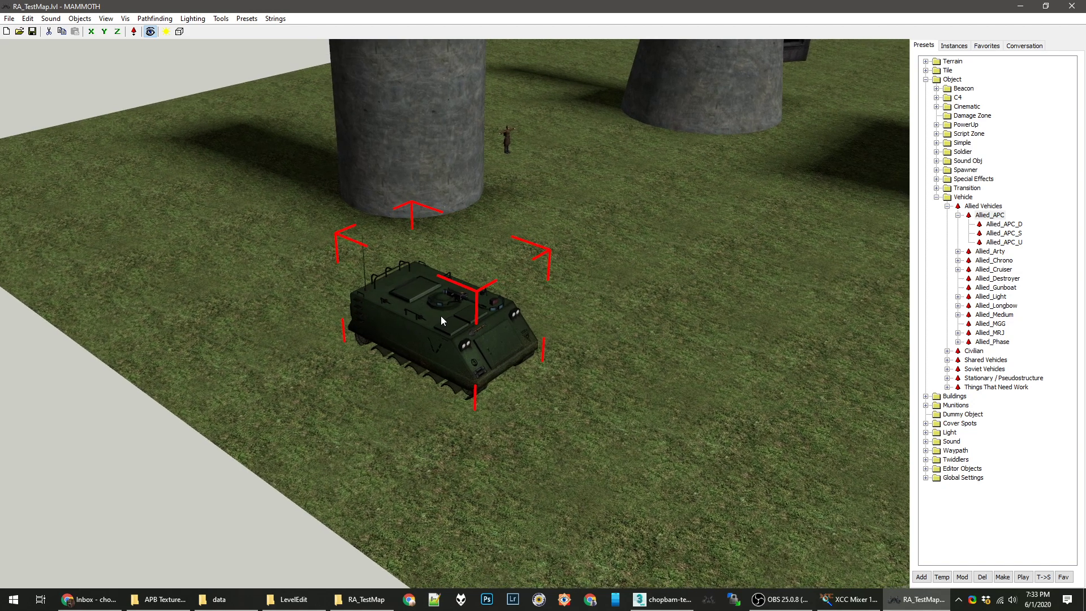
drag(455, 330, 499, 378)
middle_drag(498, 374, 842, 370)
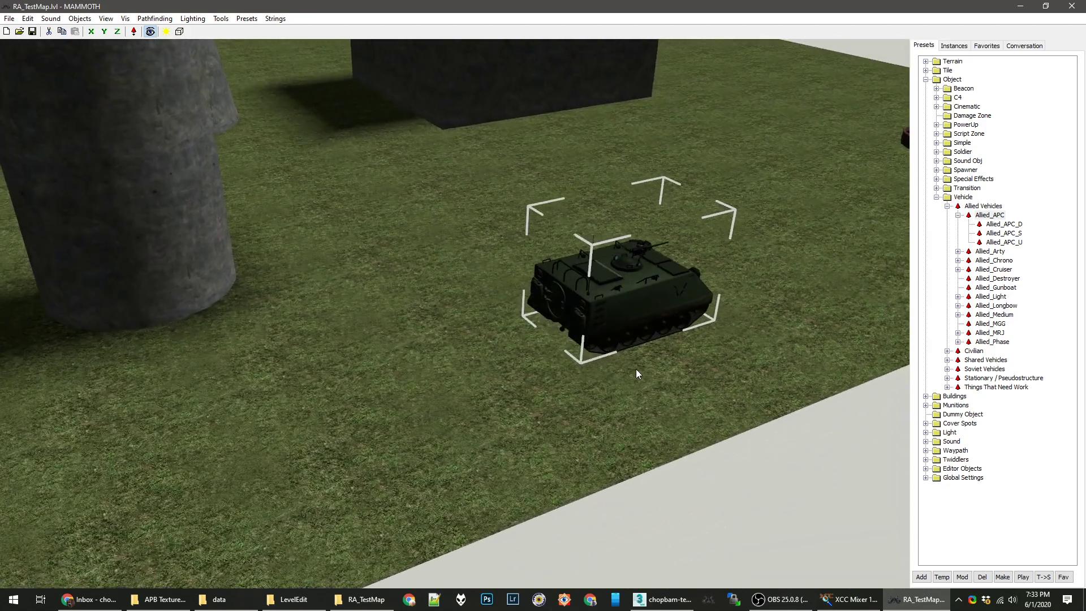
middle_drag(635, 370, 708, 388)
scroll(708, 389, down, 3)
middle_drag(385, 368, 545, 355)
scroll(545, 356, down, 1)
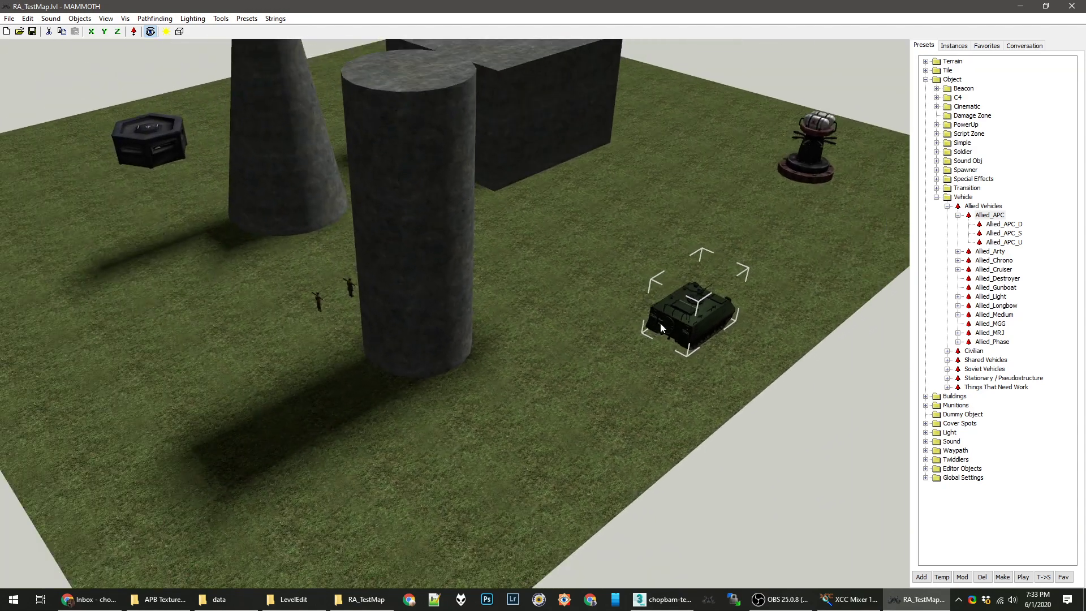
drag(661, 326, 138, 213)
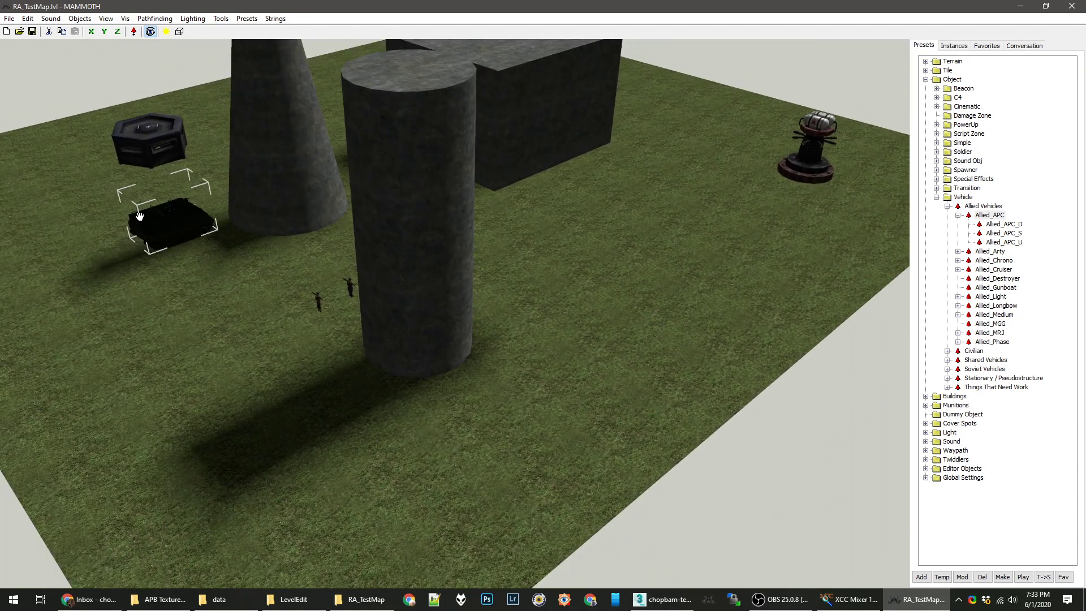
Move one soldier figure between the box and the flame tower, and the other beside the APC.
middle_drag(243, 235, 306, 295)
right_drag(306, 300, 439, 360)
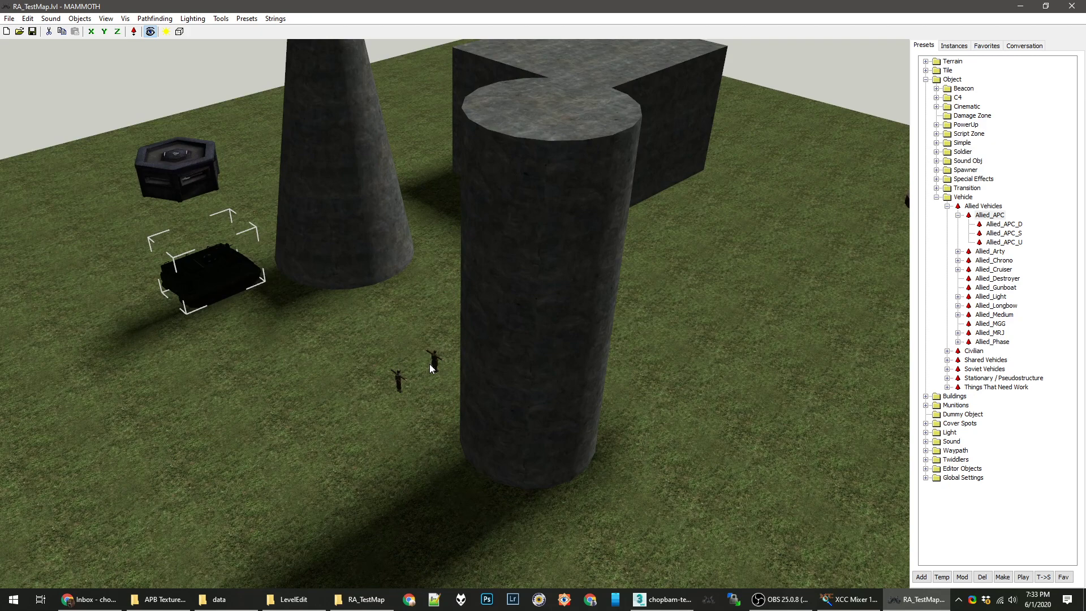
drag(436, 358, 744, 185)
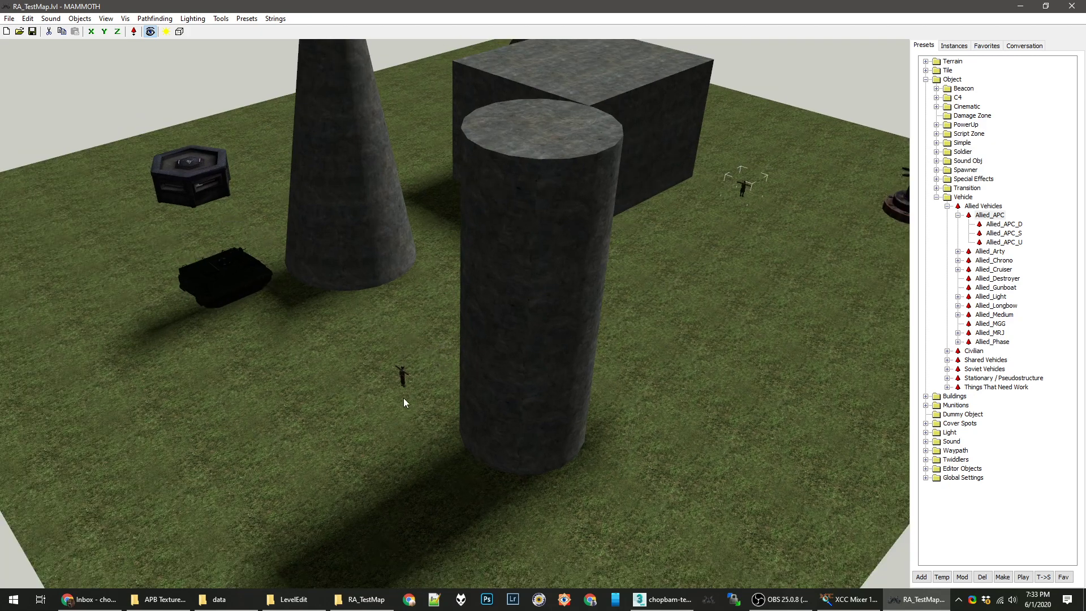
drag(403, 374, 145, 279)
right_drag(145, 279, 141, 236)
right_drag(606, 261, 176, 139)
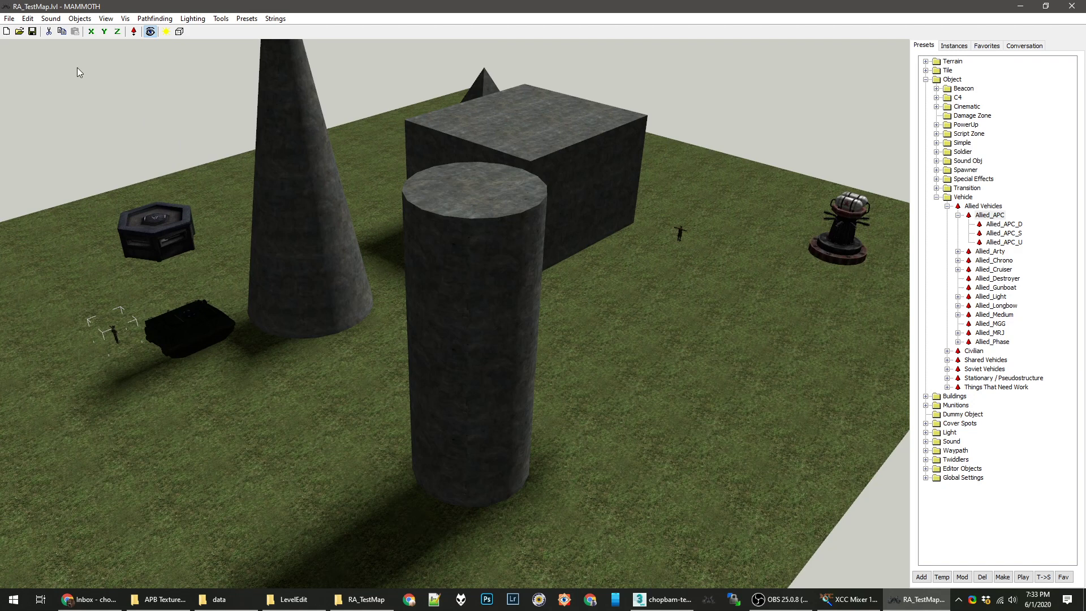
Run the game on the test map, walk the soldier to the APC and board it.
click(9, 18)
click(213, 5)
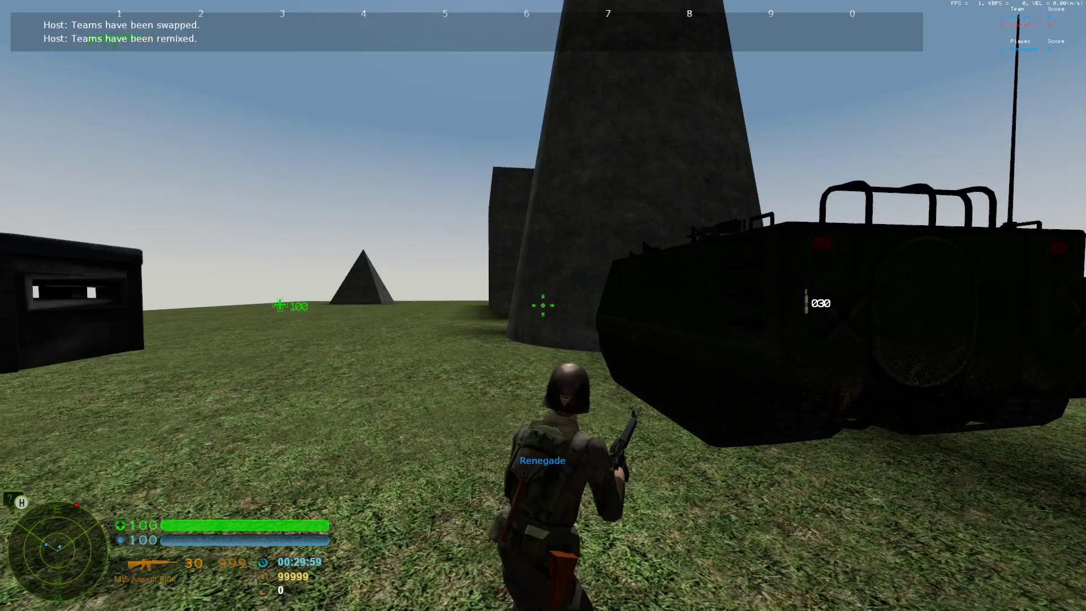
key(w)
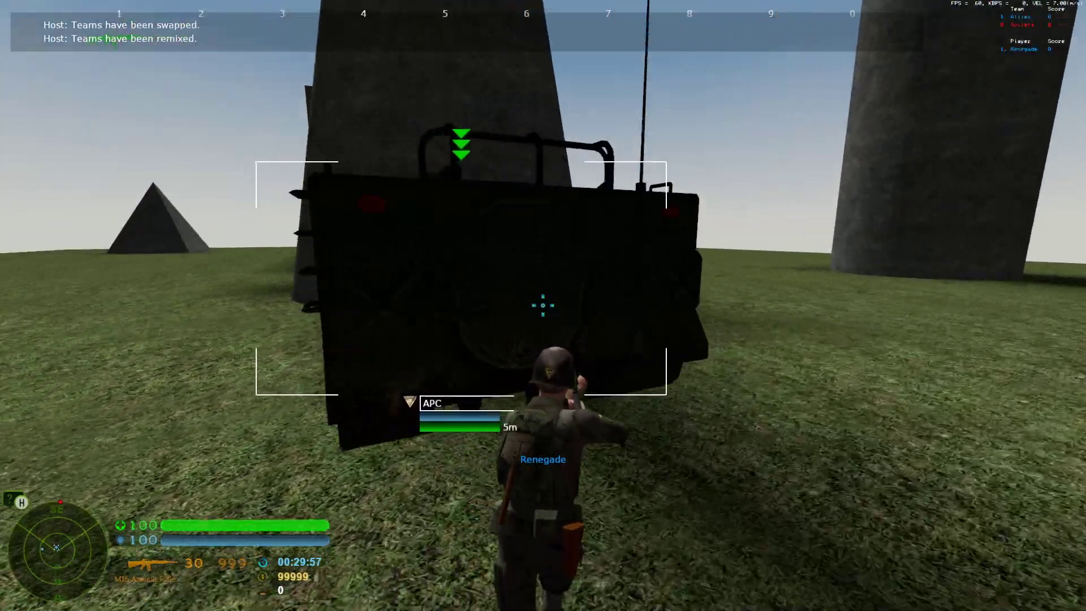
key(d)
key(e)
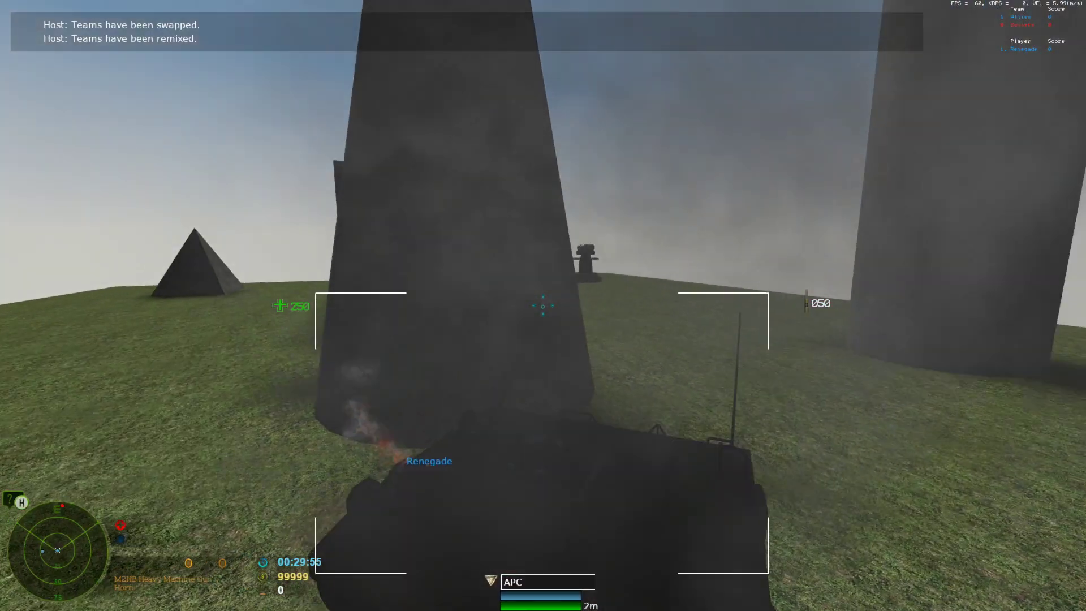
Test the APC in the game by driving it and firing its machine gun at the Flame Tower, and return to Mammoth.
click(543, 305)
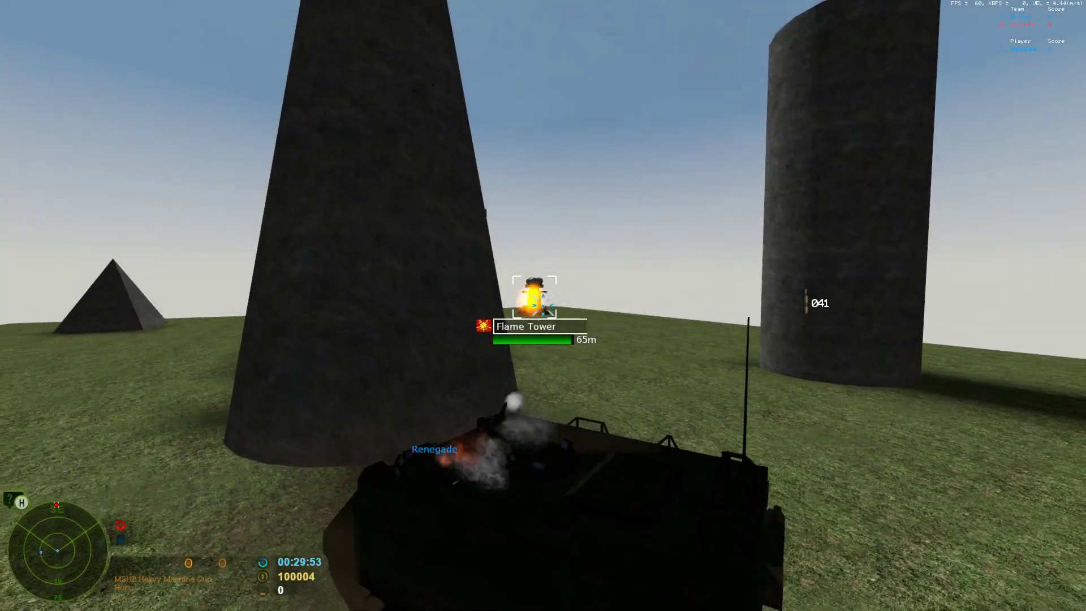
click(543, 305)
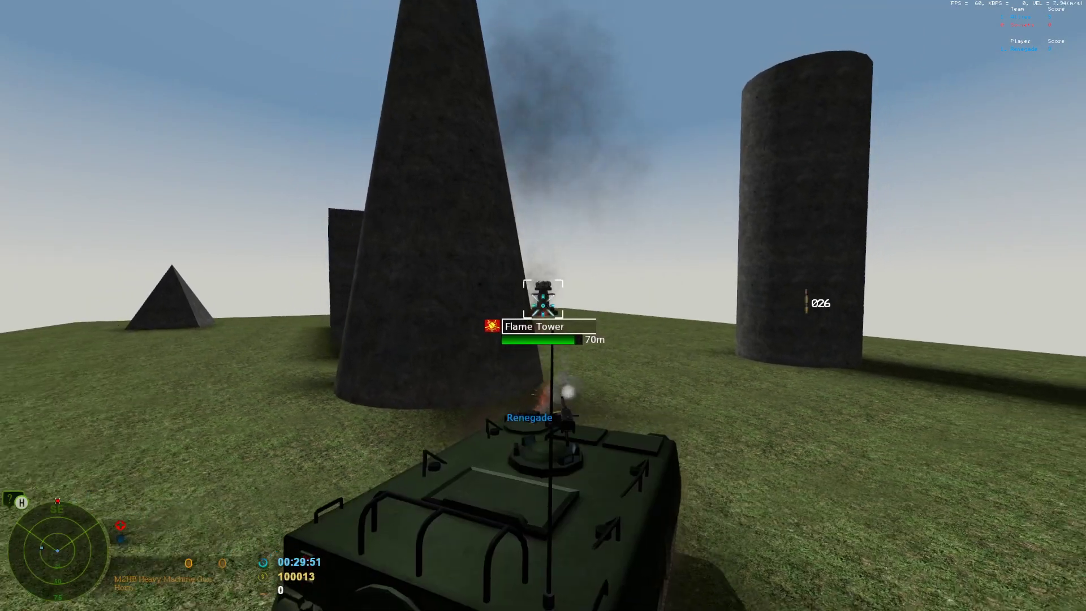
key(a)
click(543, 305)
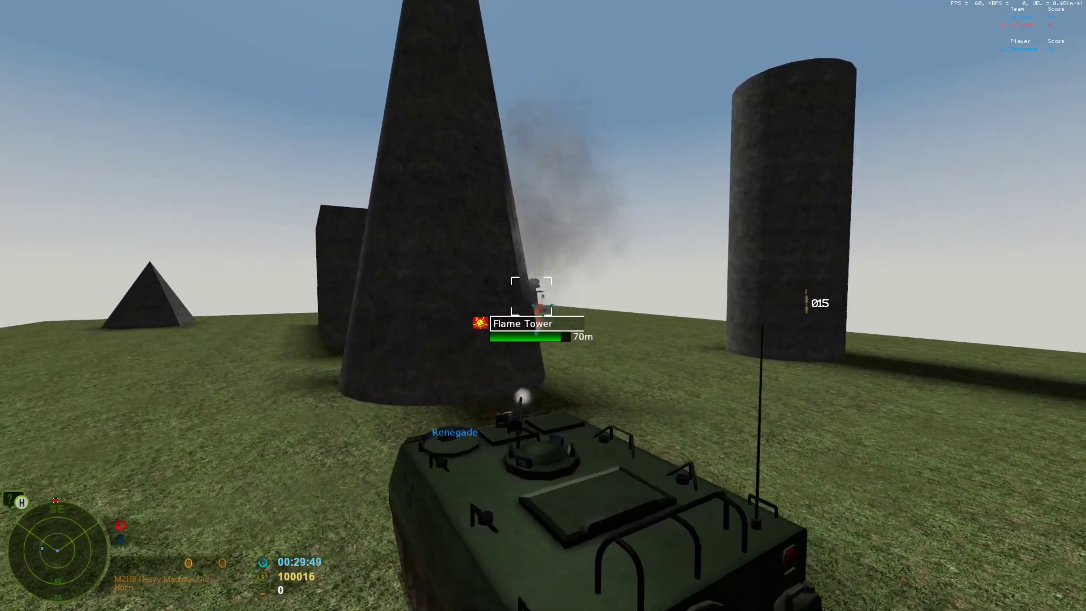
key(w)
key(d)
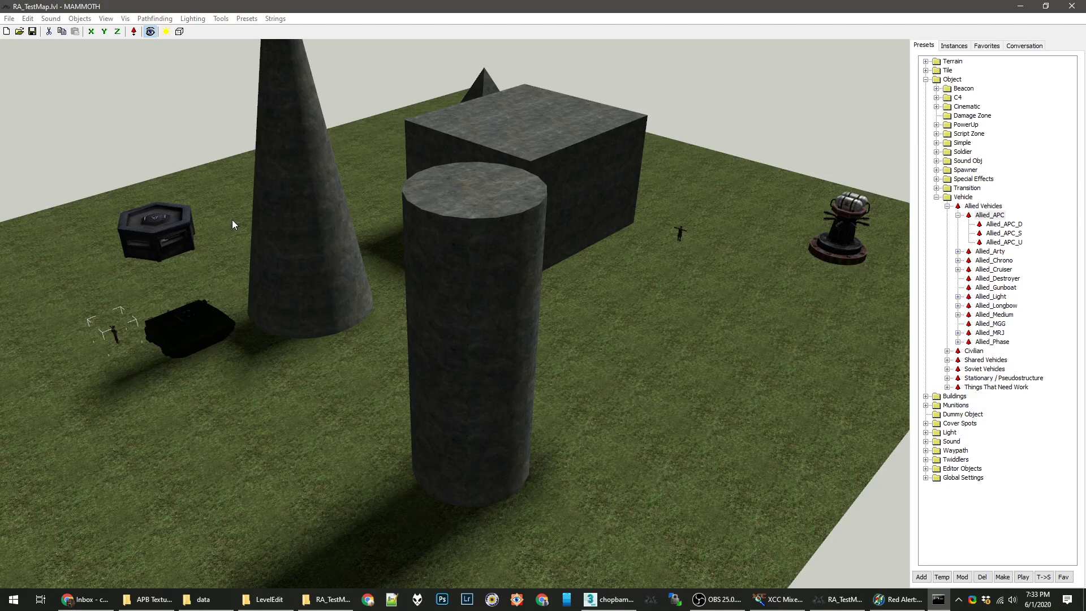